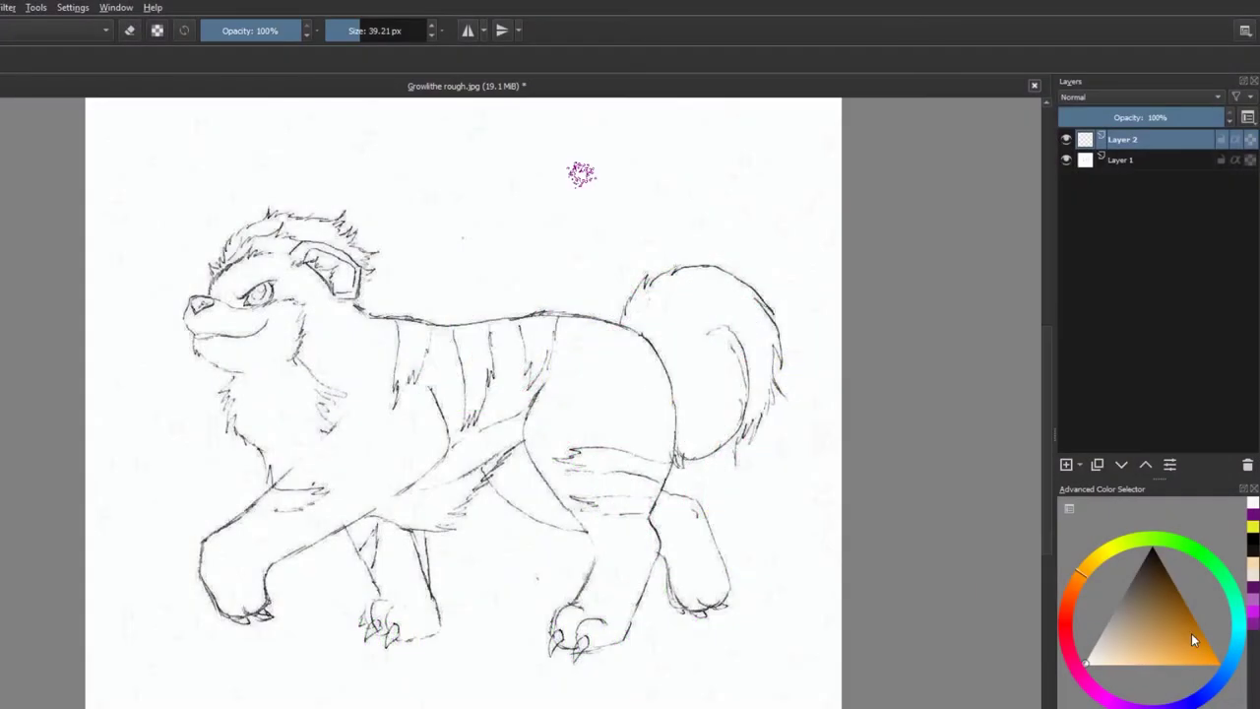
# - With a small brush, paint the eye solid black with a black lid line and white pupil highlights
pyautogui.moveTo(1191, 634); pyautogui.dragTo(1201, 656)
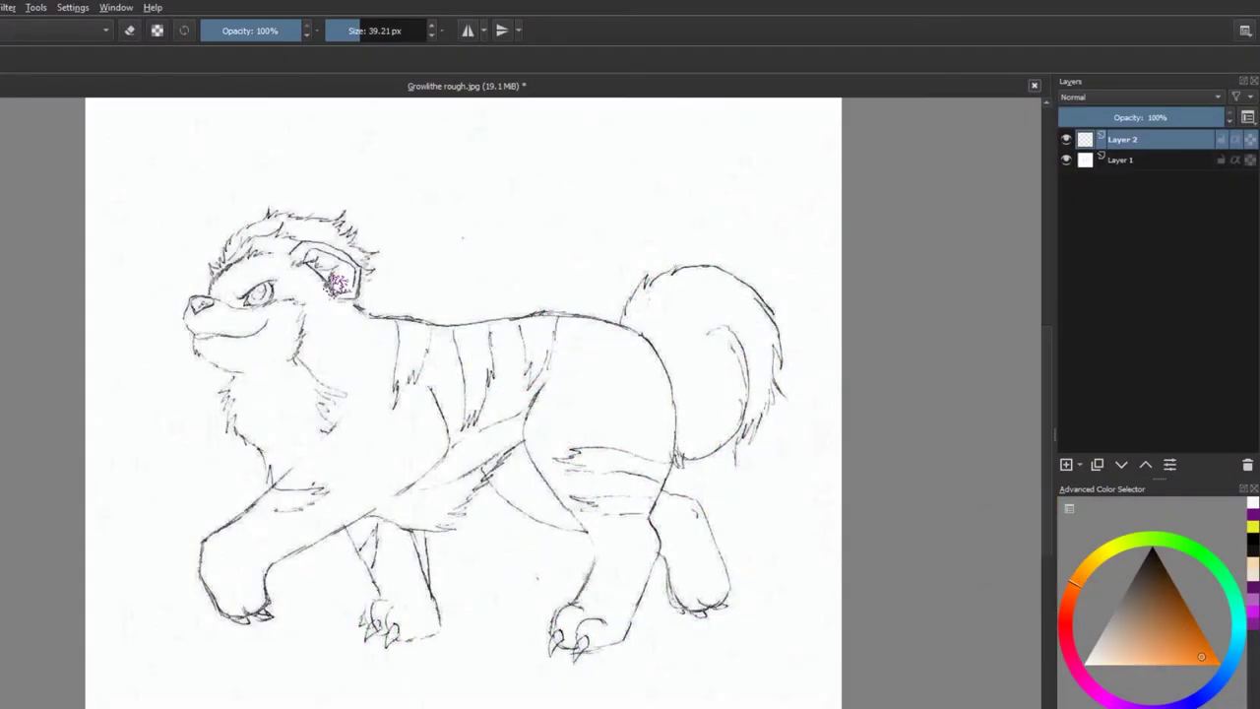
pyautogui.moveTo(344, 25); pyautogui.dragTo(335, 31)
pyautogui.scroll(6, 462, 394)
pyautogui.moveTo(251, 394); pyautogui.dragTo(277, 379)
pyautogui.moveTo(340, 31); pyautogui.dragTo(344, 31)
pyautogui.moveTo(335, 339)
pyautogui.mouseDown()
pyautogui.moveTo(286, 354)
pyautogui.moveTo(226, 440)
pyautogui.moveTo(335, 345)
pyautogui.moveTo(226, 438)
pyautogui.mouseUp()
pyautogui.press('x')
pyautogui.moveTo(280, 366)
pyautogui.mouseDown()
pyautogui.moveTo(275, 386)
pyautogui.moveTo(254, 389)
pyautogui.mouseUp()
# - Paint a light cyan-blue iris into the eye
pyautogui.moveTo(1230, 590); pyautogui.dragTo(1236, 635)
pyautogui.click(1145, 658)
pyautogui.moveTo(296, 364)
pyautogui.mouseDown()
pyautogui.moveTo(286, 413)
pyautogui.moveTo(236, 418)
pyautogui.mouseUp()
pyautogui.press('-')
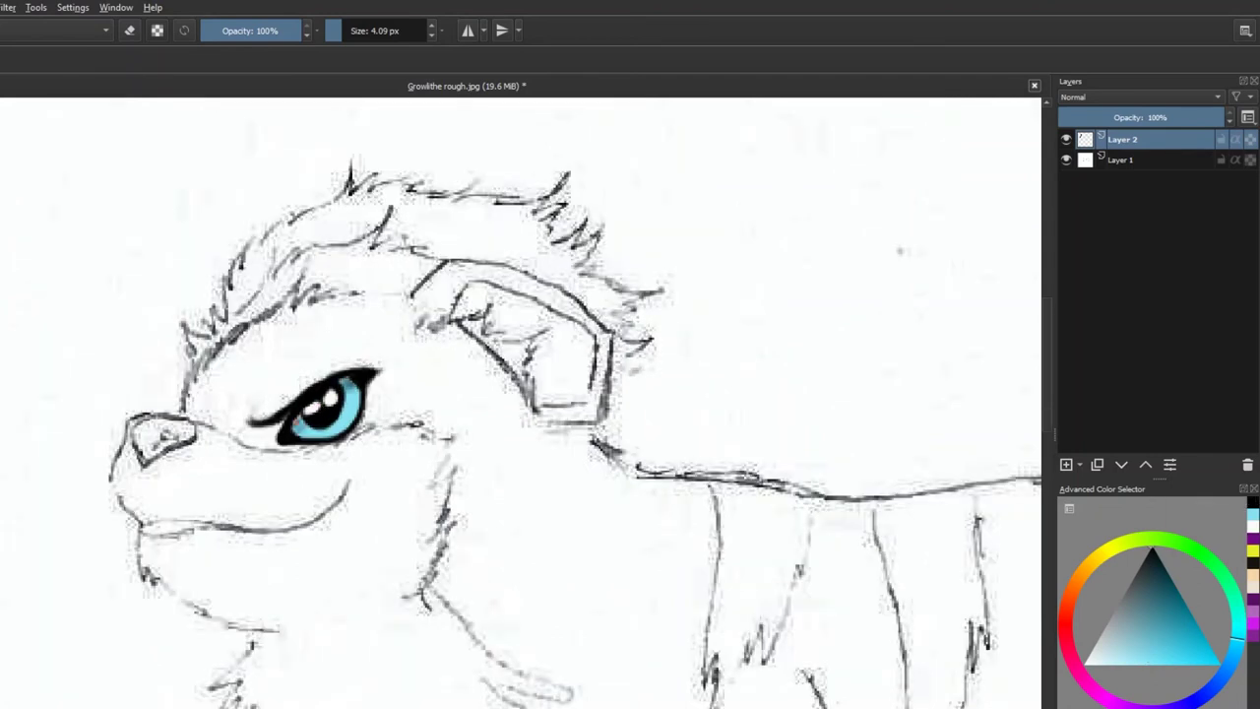
pyautogui.moveTo(1209, 659); pyautogui.dragTo(1120, 662)
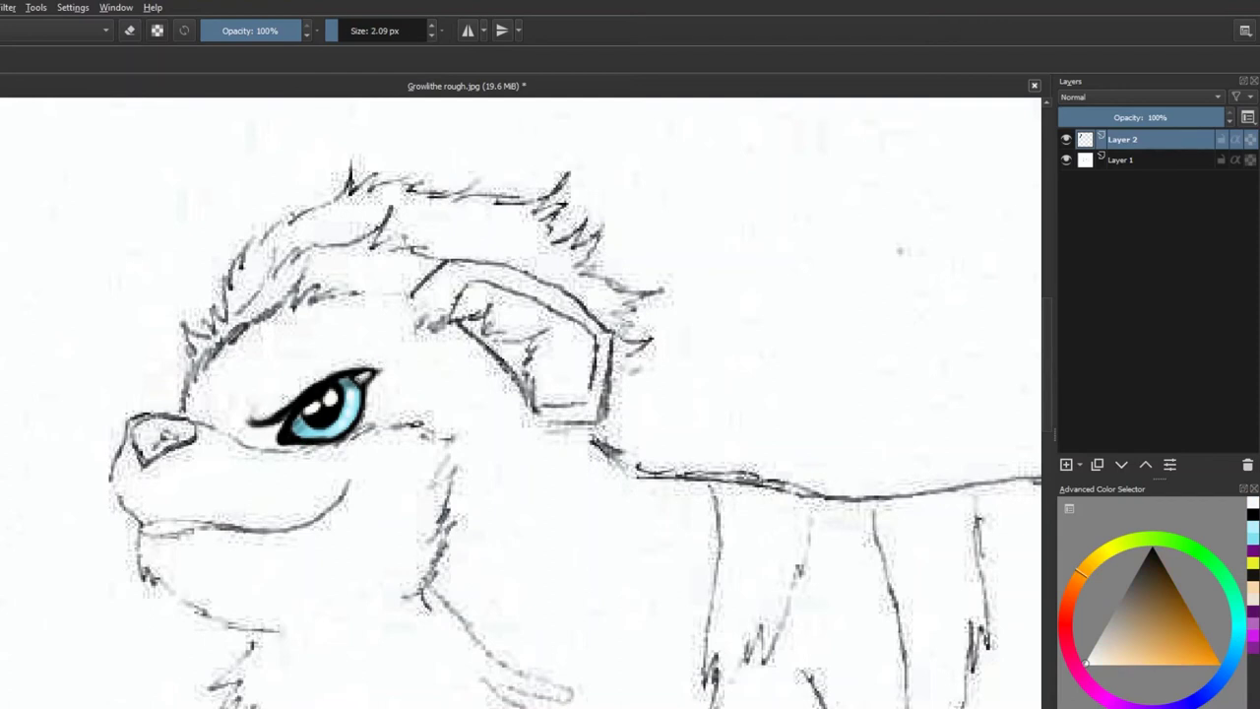
# - Paint an orange brow above the eye and a black nose, then add a new layer
pyautogui.moveTo(340, 31); pyautogui.dragTo(372, 30)
pyautogui.click(1170, 658)
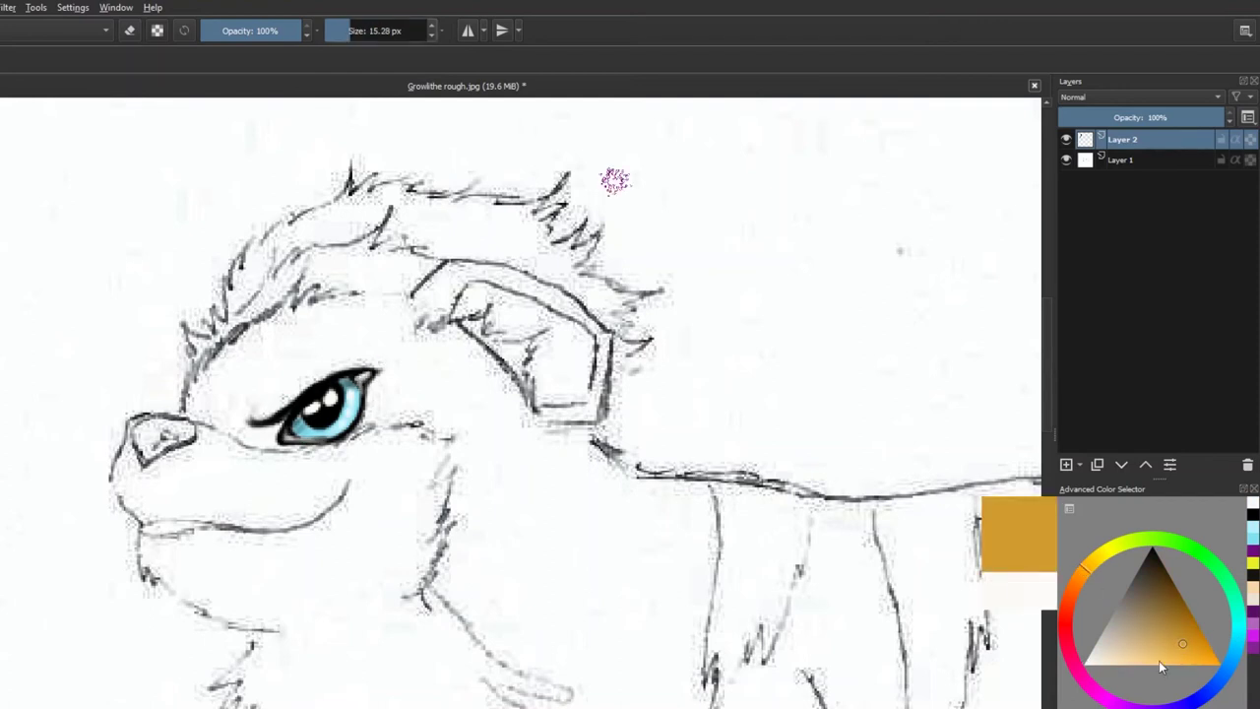
pyautogui.moveTo(300, 380)
pyautogui.mouseDown()
pyautogui.moveTo(252, 416)
pyautogui.moveTo(367, 360)
pyautogui.mouseUp()
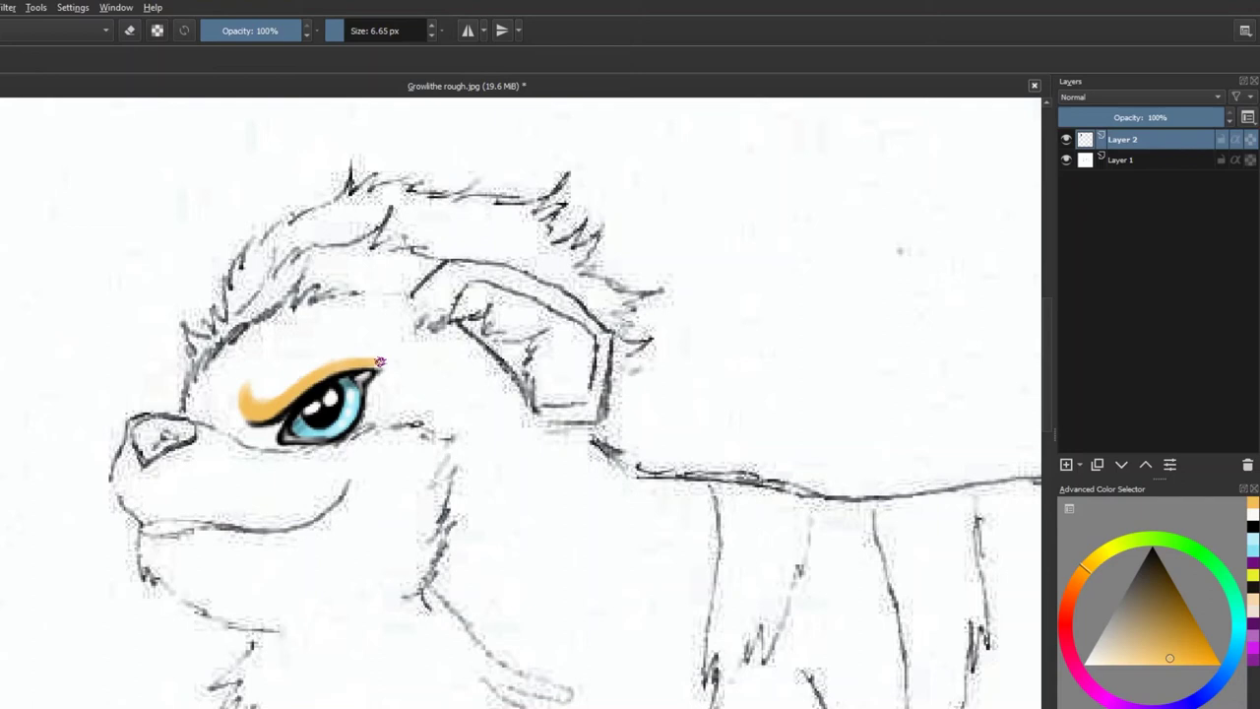
pyautogui.moveTo(187, 421)
pyautogui.mouseDown()
pyautogui.moveTo(123, 453)
pyautogui.moveTo(142, 424)
pyautogui.mouseUp()
pyautogui.click(1137, 577)
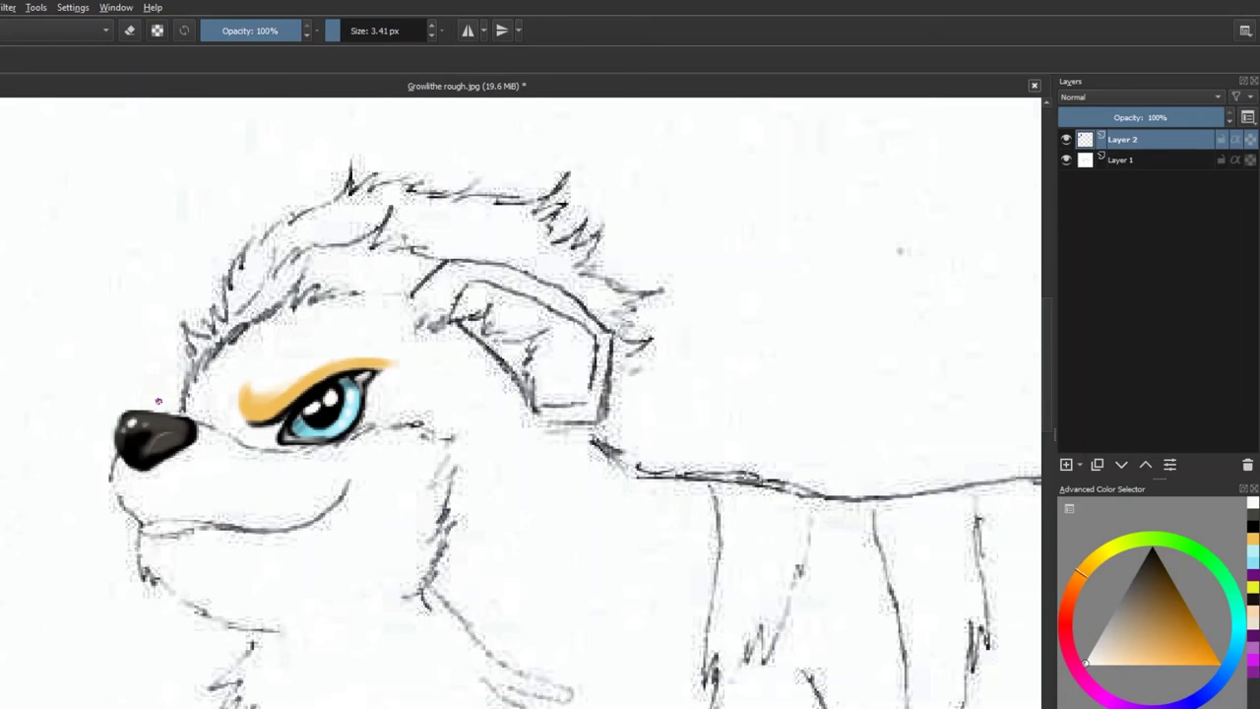
pyautogui.press('Insert')
# - Draw the black mouth line and a darker chin edge, then shade the cheek and muzzle tan
pyautogui.moveTo(340, 31)
pyautogui.mouseDown()
pyautogui.moveTo(309, 103)
pyautogui.moveTo(327, 30)
pyautogui.mouseUp()
pyautogui.moveTo(140, 527)
pyautogui.mouseDown()
pyautogui.moveTo(258, 532)
pyautogui.moveTo(344, 488)
pyautogui.mouseUp()
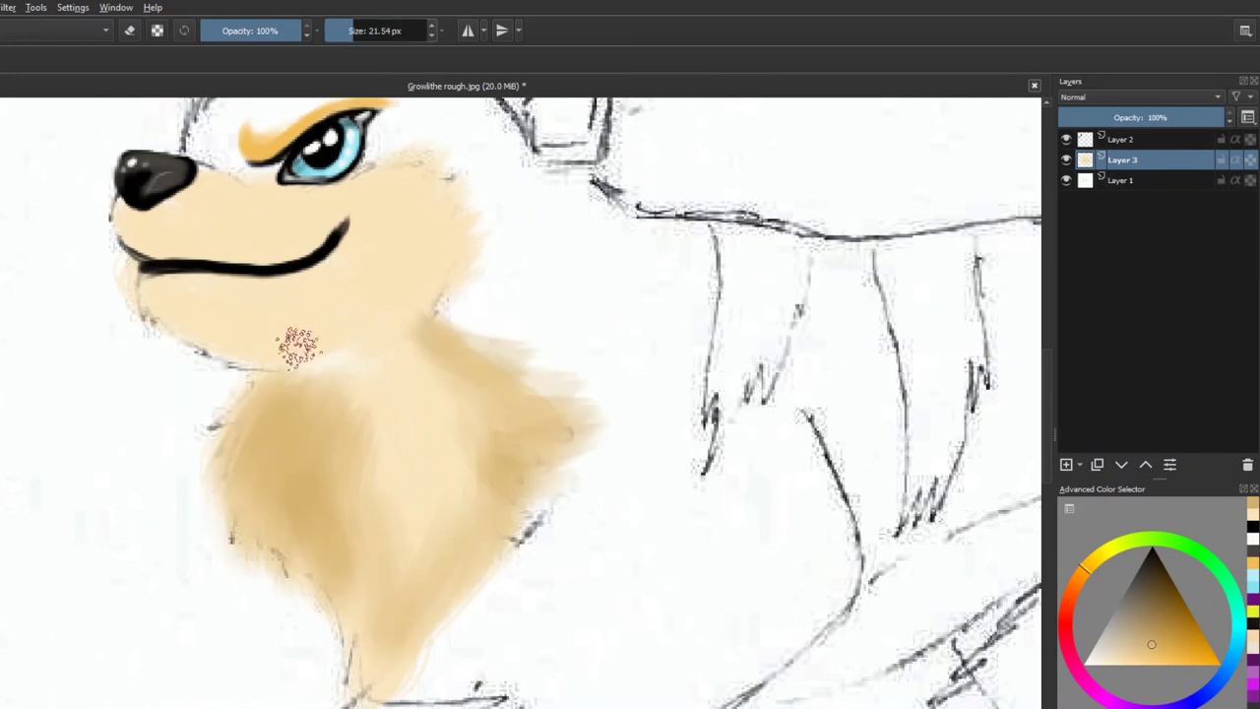
pyautogui.moveTo(374, 339)
pyautogui.mouseDown()
pyautogui.moveTo(253, 351)
pyautogui.moveTo(143, 295)
pyautogui.moveTo(303, 368)
pyautogui.mouseUp()
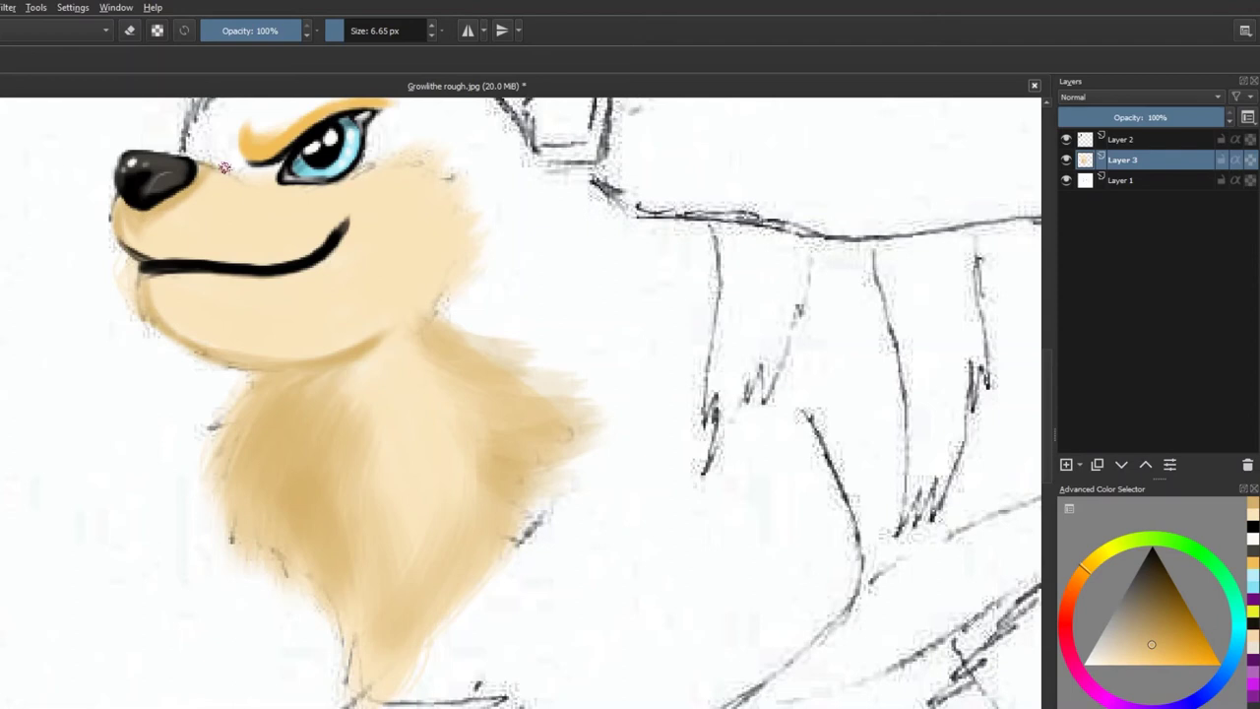
pyautogui.moveTo(224, 167)
pyautogui.mouseDown()
pyautogui.moveTo(330, 182)
pyautogui.moveTo(384, 132)
pyautogui.moveTo(423, 163)
pyautogui.mouseUp()
pyautogui.press(']')
pyautogui.press(']')
pyautogui.press(']')
pyautogui.press(']')
pyautogui.moveTo(157, 246)
pyautogui.mouseDown()
pyautogui.moveTo(367, 205)
pyautogui.moveTo(433, 261)
pyautogui.mouseUp()
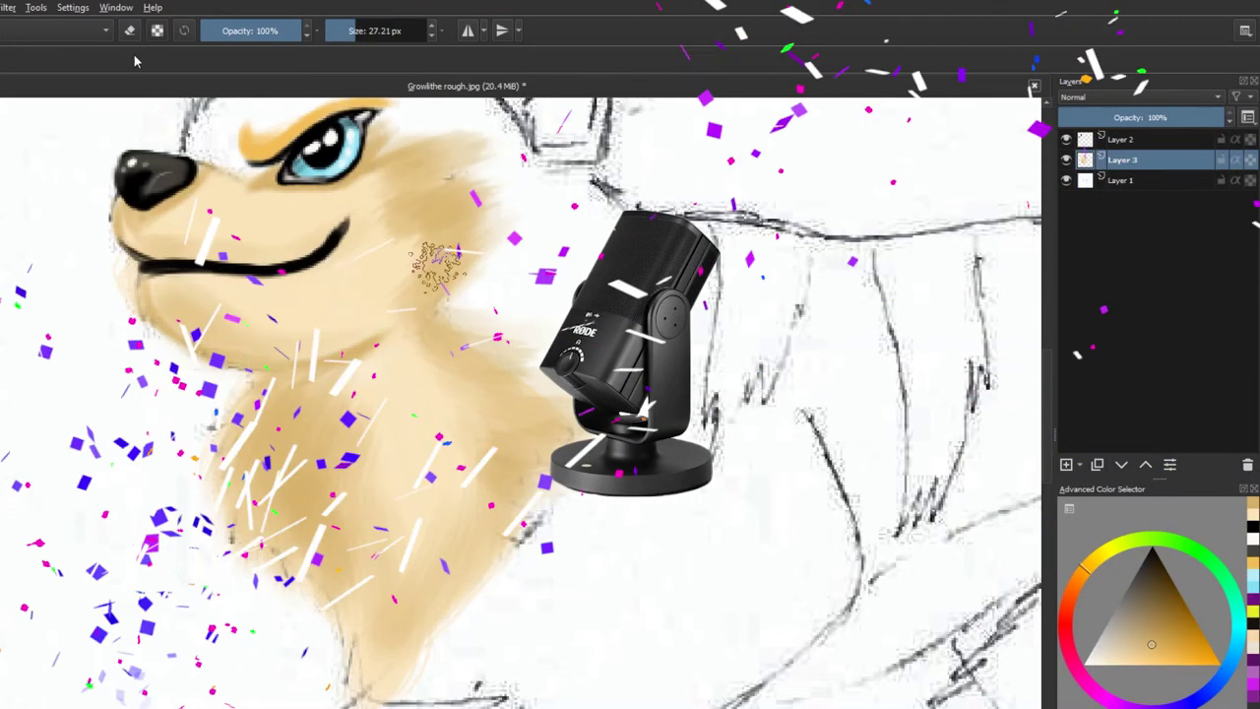
pyautogui.scroll(-2, 462, 448)
# - On a new layer, brush deep orange over the brow, head top, neck and mane
pyautogui.click(1066, 464)
pyautogui.click(1194, 647)
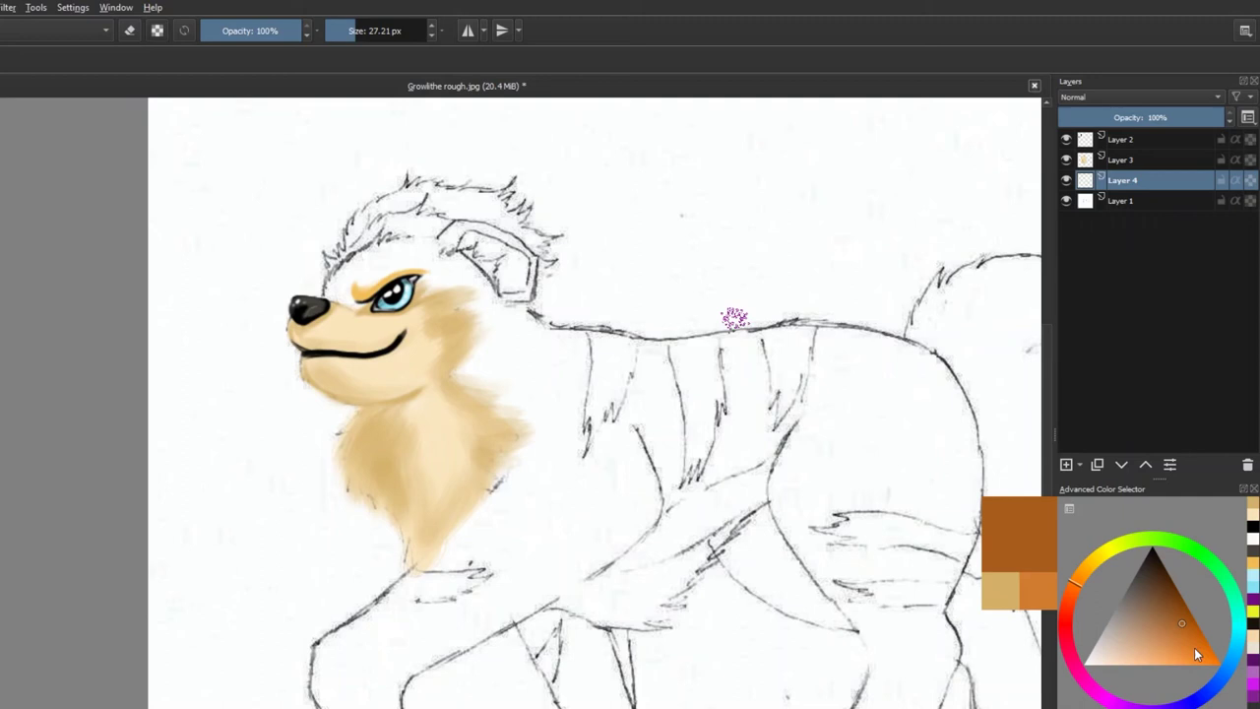
pyautogui.moveTo(330, 295)
pyautogui.mouseDown()
pyautogui.moveTo(423, 258)
pyautogui.moveTo(498, 296)
pyautogui.moveTo(448, 512)
pyautogui.moveTo(591, 566)
pyautogui.mouseUp()
pyautogui.press(']')
pyautogui.press(']')
pyautogui.press(']')
pyautogui.press(']')
pyautogui.press(']')
pyautogui.press(']')
pyautogui.press('[')
pyautogui.press('[')
pyautogui.press('[')
pyautogui.press('[')
pyautogui.press('[')
pyautogui.press('[')
pyautogui.press('[')
pyautogui.moveTo(462, 251)
pyautogui.mouseDown()
pyautogui.moveTo(551, 301)
pyautogui.moveTo(581, 345)
pyautogui.mouseUp()
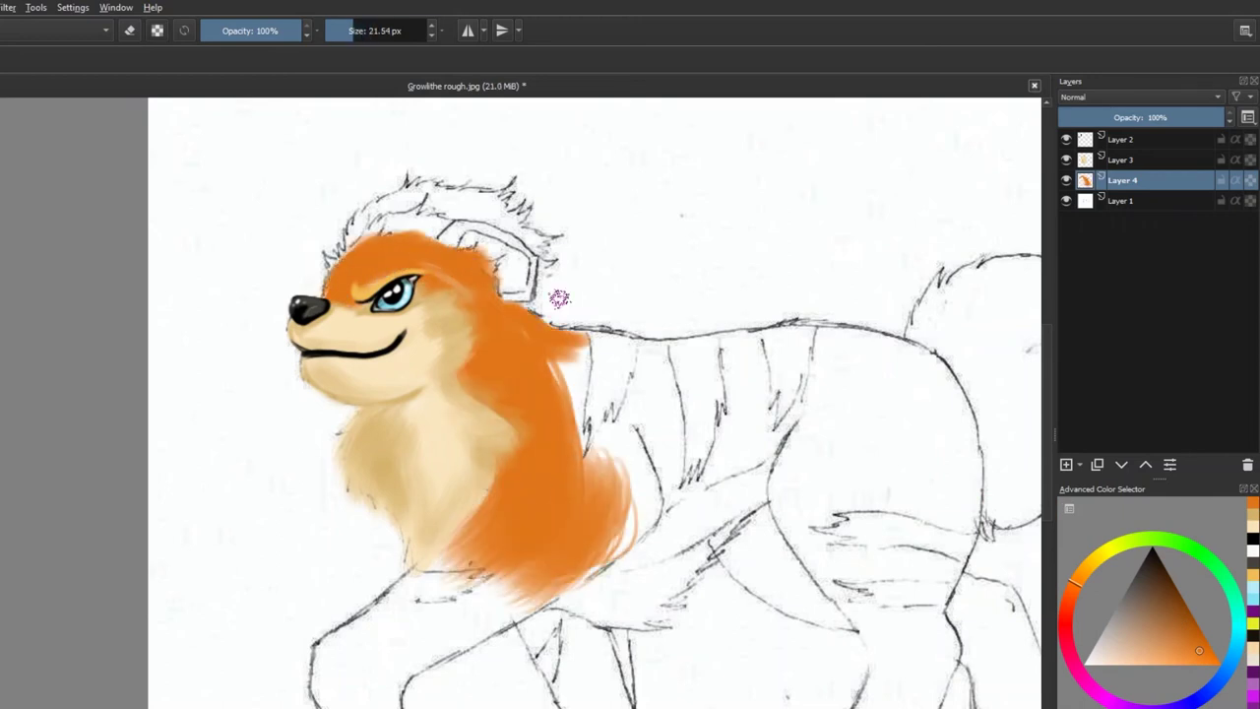
pyautogui.moveTo(559, 298); pyautogui.dragTo(514, 354)
pyautogui.moveTo(535, 591); pyautogui.dragTo(386, 693)
# - On Layer 2, paint a thick solid black collar stripe across the neck
pyautogui.click(1120, 139)
pyautogui.press('d')
pyautogui.moveTo(591, 334); pyautogui.dragTo(571, 472)
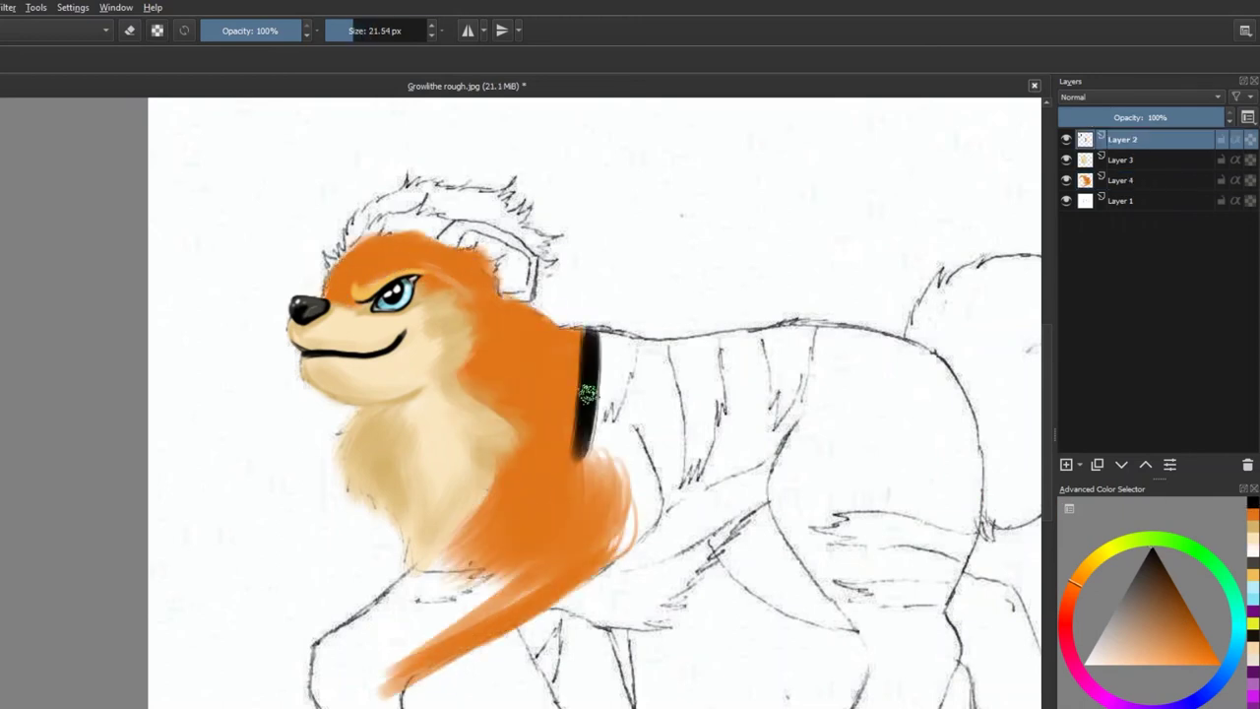
pyautogui.press('[')
pyautogui.press('[')
pyautogui.press('[')
pyautogui.press('[')
pyautogui.press('[')
pyautogui.press('[')
pyautogui.moveTo(630, 350)
pyautogui.mouseDown()
pyautogui.moveTo(610, 413)
pyautogui.moveTo(581, 361)
pyautogui.moveTo(559, 489)
pyautogui.mouseUp()
pyautogui.moveTo(569, 482); pyautogui.dragTo(618, 413)
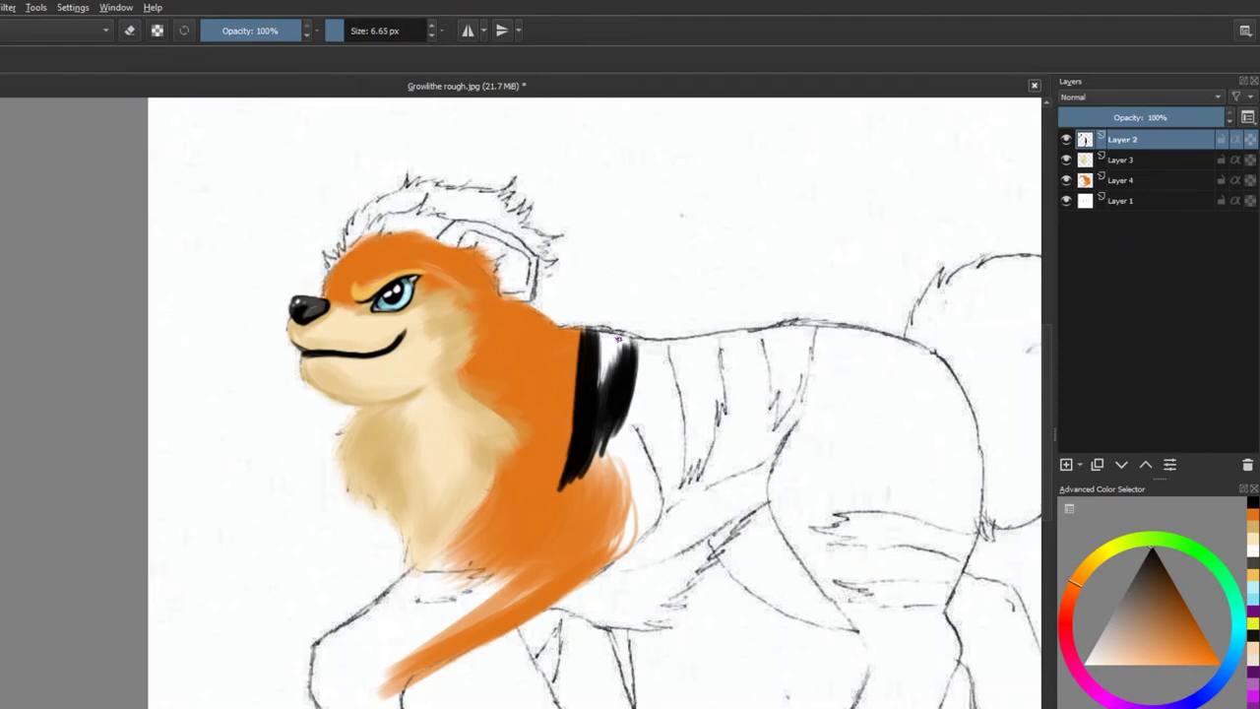
pyautogui.moveTo(598, 340); pyautogui.dragTo(621, 333)
# - Paint black stripes across the body, back and upper and lower hind leg
pyautogui.moveTo(631, 425)
pyautogui.mouseDown()
pyautogui.moveTo(477, 374)
pyautogui.moveTo(522, 487)
pyautogui.mouseUp()
pyautogui.press('e')
pyautogui.moveTo(556, 339)
pyautogui.mouseDown()
pyautogui.moveTo(537, 478)
pyautogui.moveTo(532, 453)
pyautogui.mouseUp()
pyautogui.moveTo(603, 332)
pyautogui.mouseDown()
pyautogui.moveTo(618, 431)
pyautogui.moveTo(623, 398)
pyautogui.mouseUp()
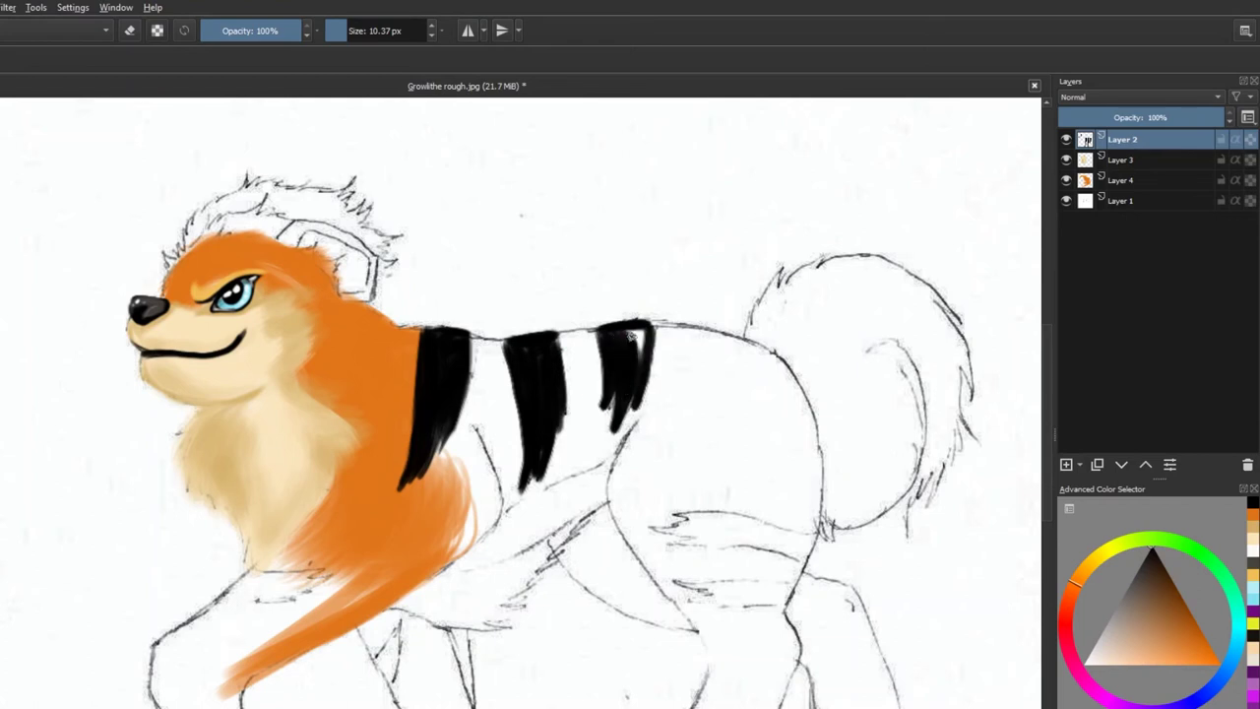
pyautogui.moveTo(689, 547); pyautogui.dragTo(802, 563)
pyautogui.moveTo(650, 521)
pyautogui.mouseDown()
pyautogui.moveTo(811, 534)
pyautogui.moveTo(654, 530)
pyautogui.mouseUp()
pyautogui.moveTo(669, 591); pyautogui.dragTo(798, 591)
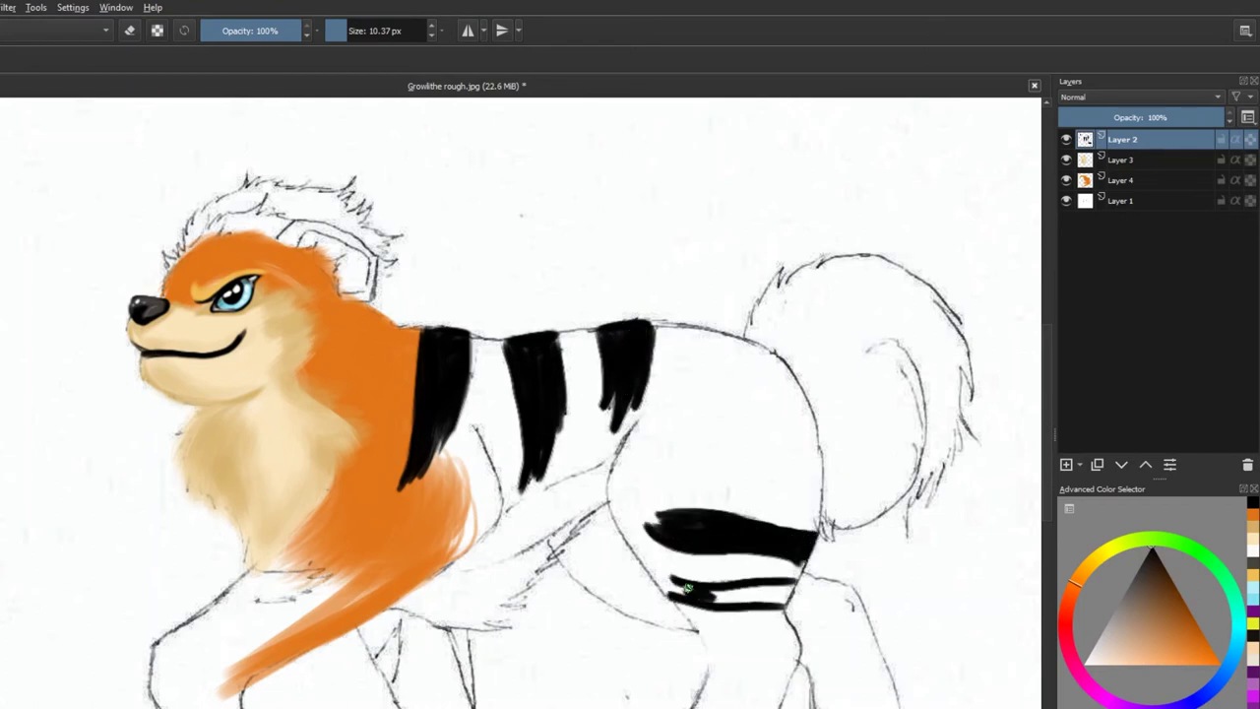
pyautogui.moveTo(709, 596)
pyautogui.mouseDown()
pyautogui.moveTo(749, 587)
pyautogui.moveTo(792, 602)
pyautogui.mouseUp()
pyautogui.moveTo(800, 556); pyautogui.dragTo(792, 566)
# - Add thick black stripes on the front leg with an 8.37 px brush
pyautogui.moveTo(399, 622); pyautogui.dragTo(392, 640)
pyautogui.click(340, 30)
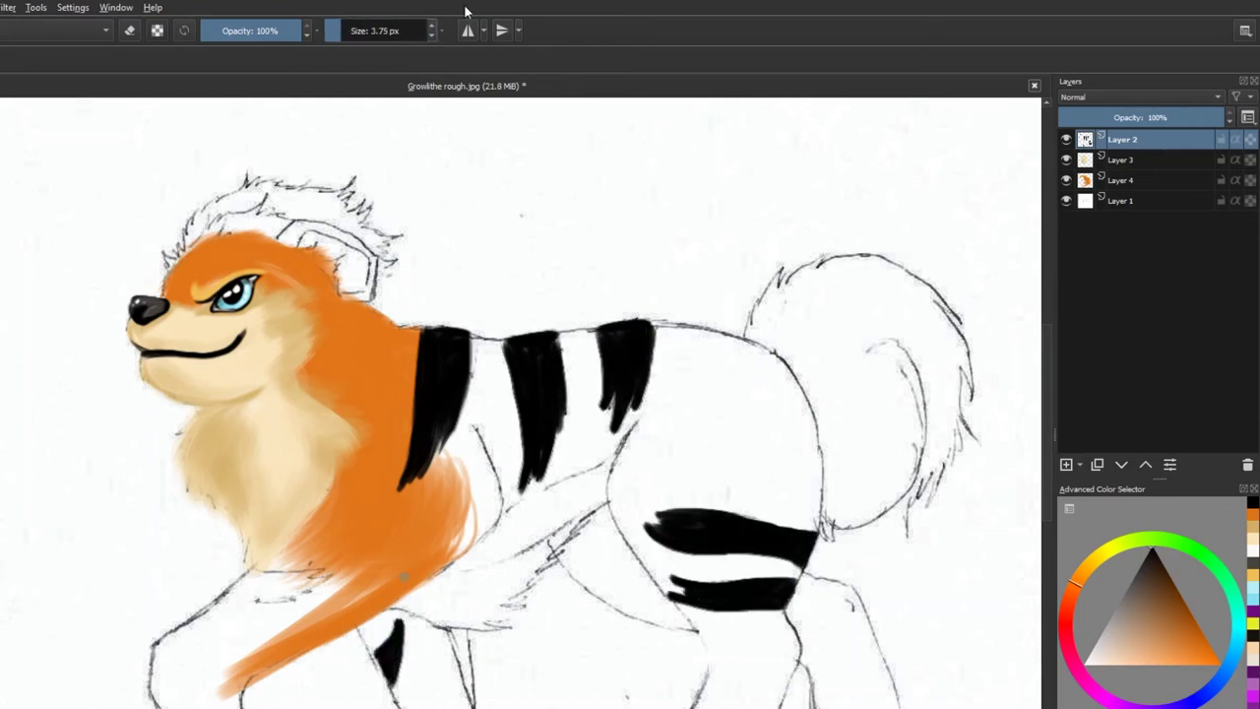
pyautogui.click(345, 30)
pyautogui.moveTo(225, 599)
pyautogui.mouseDown()
pyautogui.moveTo(335, 569)
pyautogui.moveTo(282, 578)
pyautogui.mouseUp()
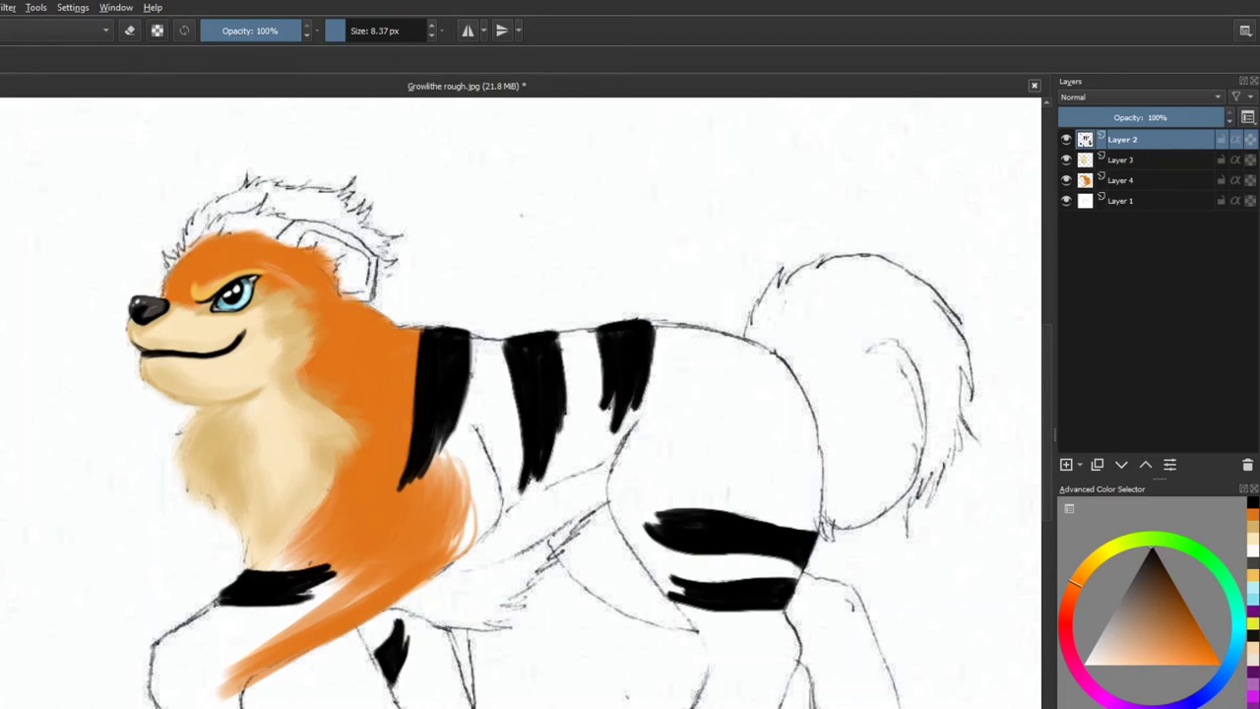
pyautogui.click(1122, 180)
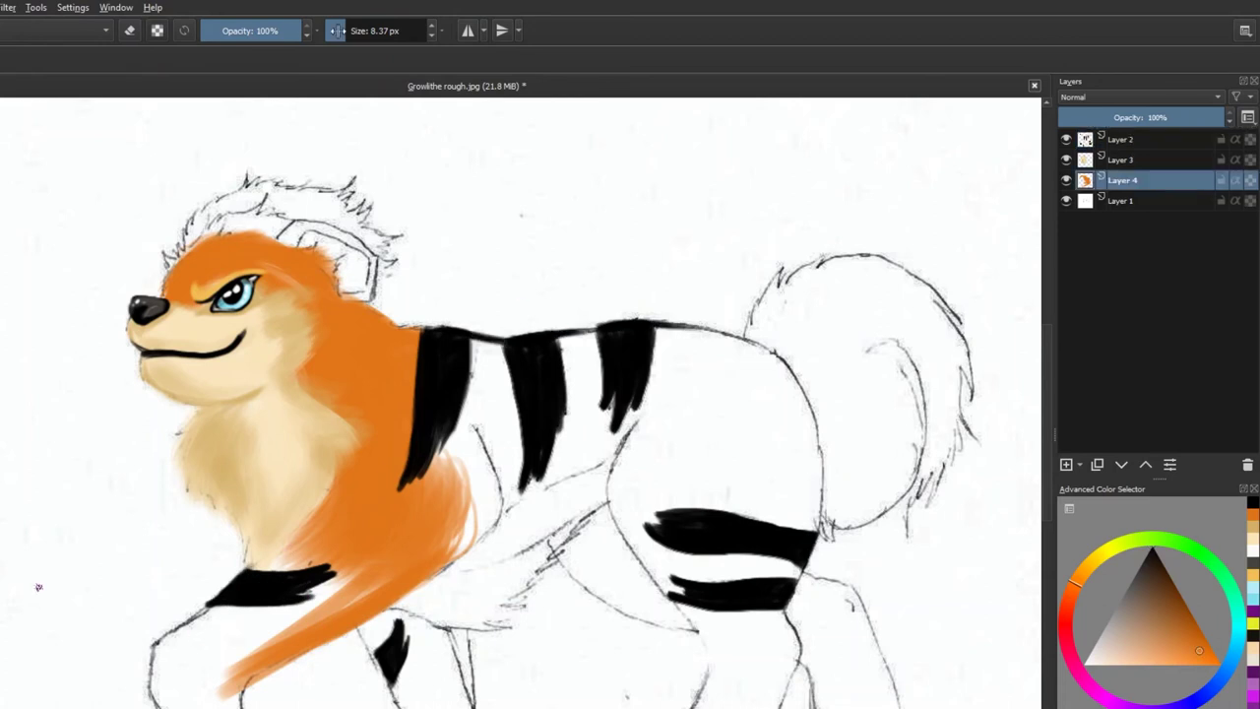
# - With a 23 px brush, fill the chest and front leg down to the paw with orange
pyautogui.click(372, 30)
pyautogui.moveTo(482, 413)
pyautogui.mouseDown()
pyautogui.moveTo(463, 561)
pyautogui.moveTo(434, 498)
pyautogui.moveTo(433, 551)
pyautogui.mouseUp()
pyautogui.moveTo(388, 552)
pyautogui.mouseDown()
pyautogui.moveTo(267, 590)
pyautogui.moveTo(182, 689)
pyautogui.mouseUp()
pyautogui.moveTo(232, 649); pyautogui.dragTo(162, 704)
# - Add a new layer beneath the orange fur and brush a light tan tuft on the head
pyautogui.press('Insert')
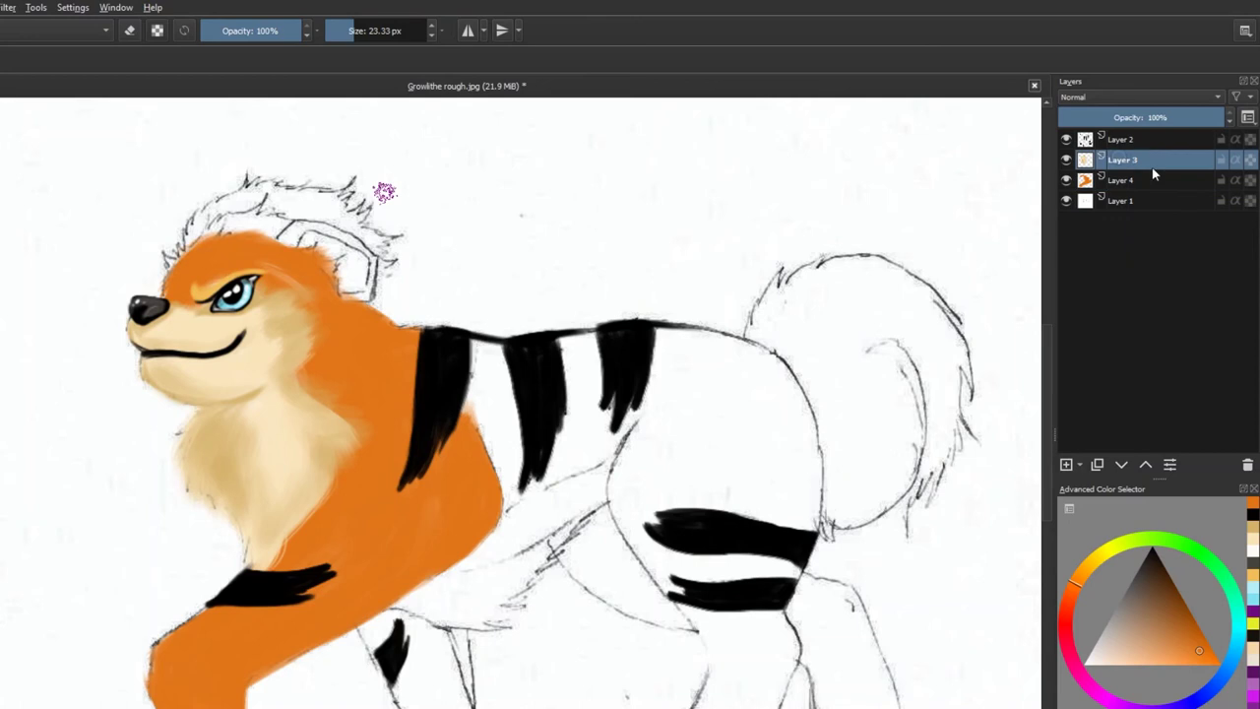
pyautogui.keyDown('ctrl'); pyautogui.click(177, 269); pyautogui.keyUp('ctrl')
pyautogui.hotkey('ctrl', 'pagedown')
pyautogui.moveTo(177, 258)
pyautogui.mouseDown()
pyautogui.moveTo(222, 189)
pyautogui.moveTo(325, 193)
pyautogui.moveTo(214, 221)
pyautogui.moveTo(430, 258)
pyautogui.moveTo(170, 241)
pyautogui.moveTo(242, 212)
pyautogui.moveTo(374, 236)
pyautogui.mouseUp()
# - On the orange fur layer, paint orange over the ear outline and top of the head
pyautogui.click(1192, 181)
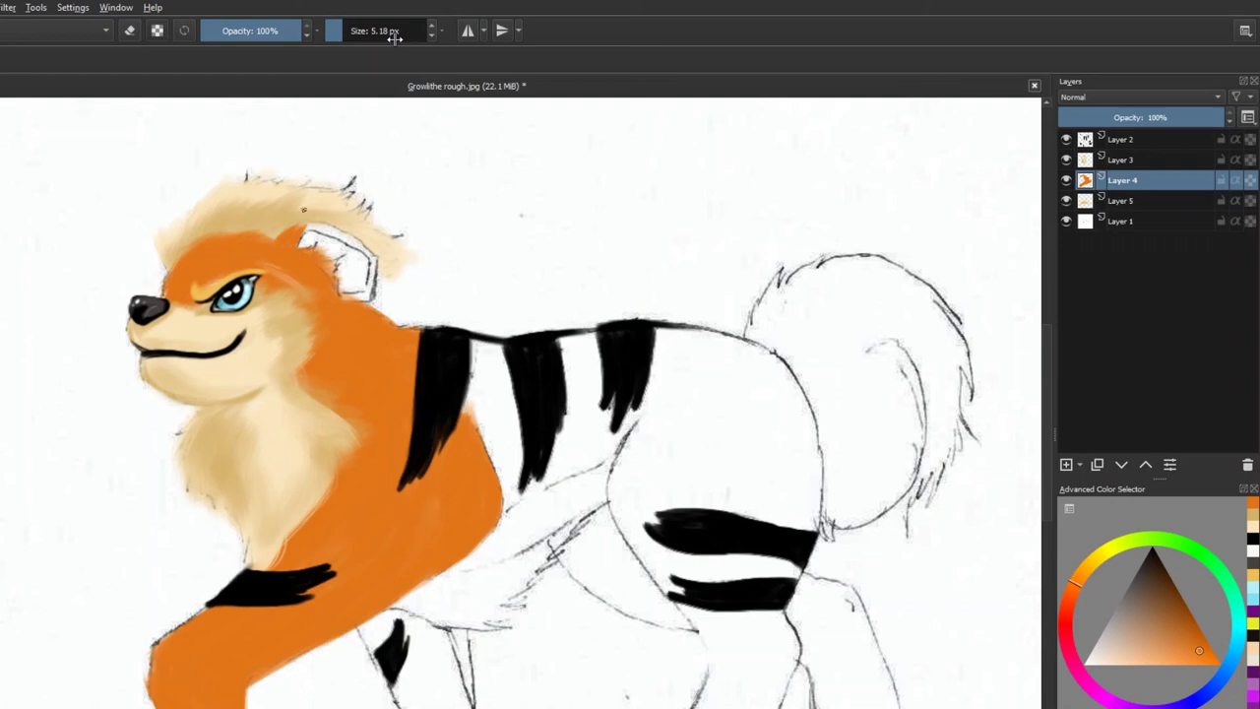
pyautogui.moveTo(394, 38); pyautogui.dragTo(402, 37)
pyautogui.moveTo(297, 242); pyautogui.dragTo(370, 254)
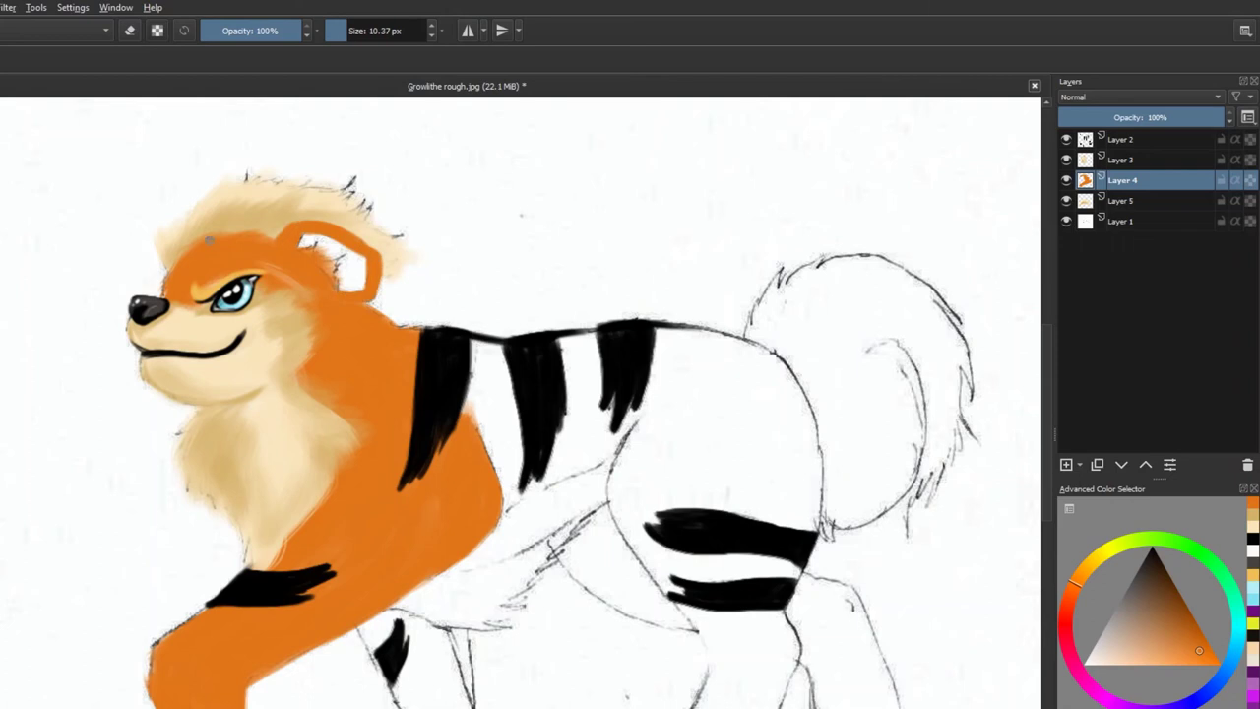
pyautogui.keyDown('ctrl'); pyautogui.click(197, 237); pyautogui.keyUp('ctrl')
pyautogui.moveTo(171, 254); pyautogui.dragTo(291, 208)
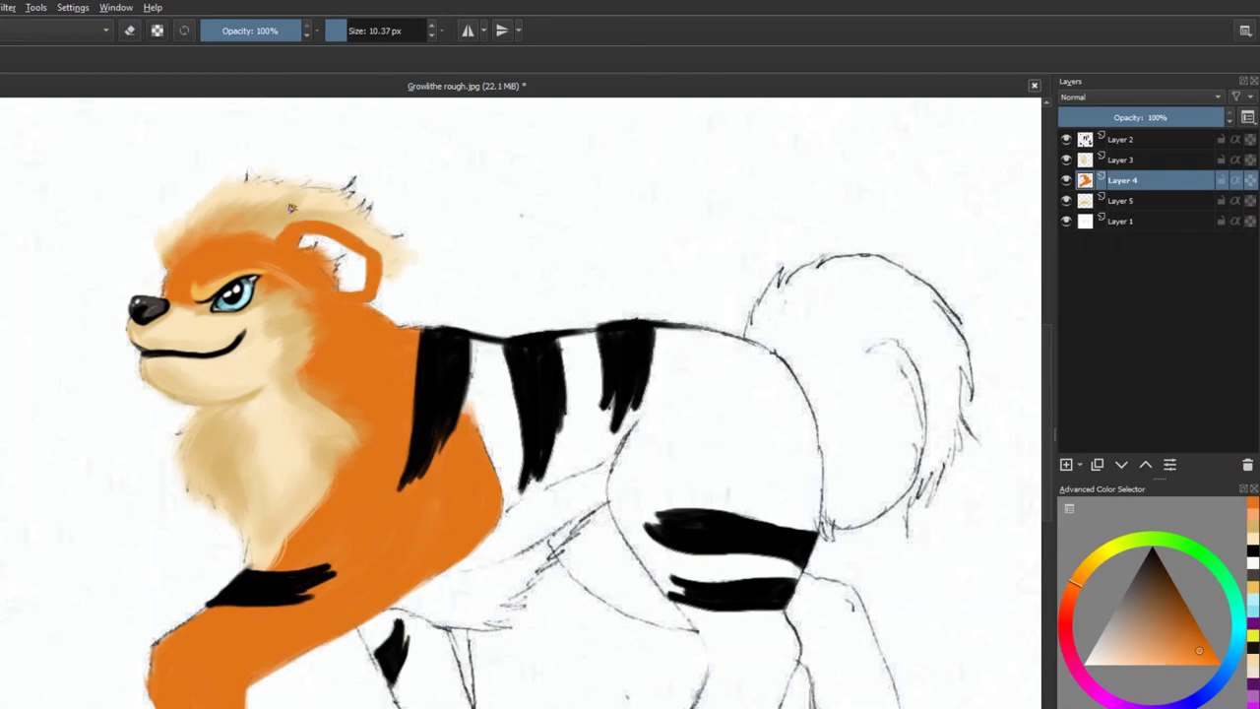
# - Shade the inside of the ear black
pyautogui.keyDown('ctrl'); pyautogui.click(332, 256); pyautogui.keyUp('ctrl')
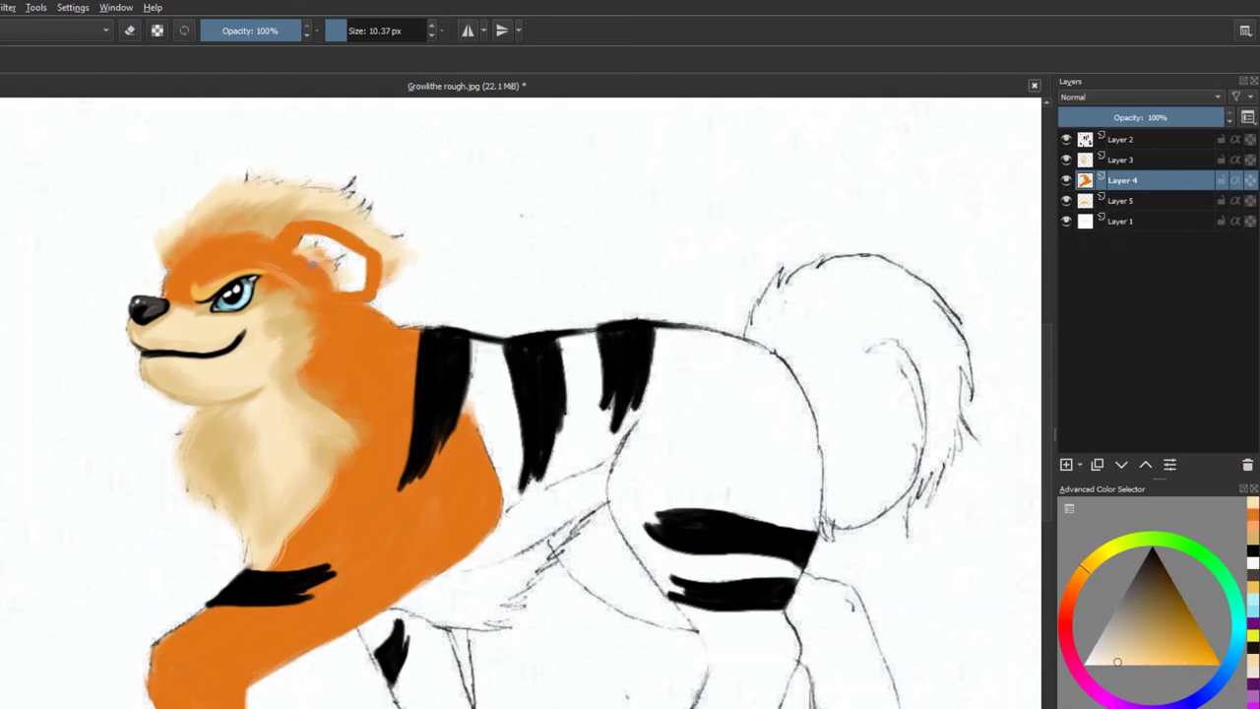
pyautogui.press('d')
pyautogui.moveTo(344, 284); pyautogui.dragTo(360, 288)
pyautogui.press('pagedown')
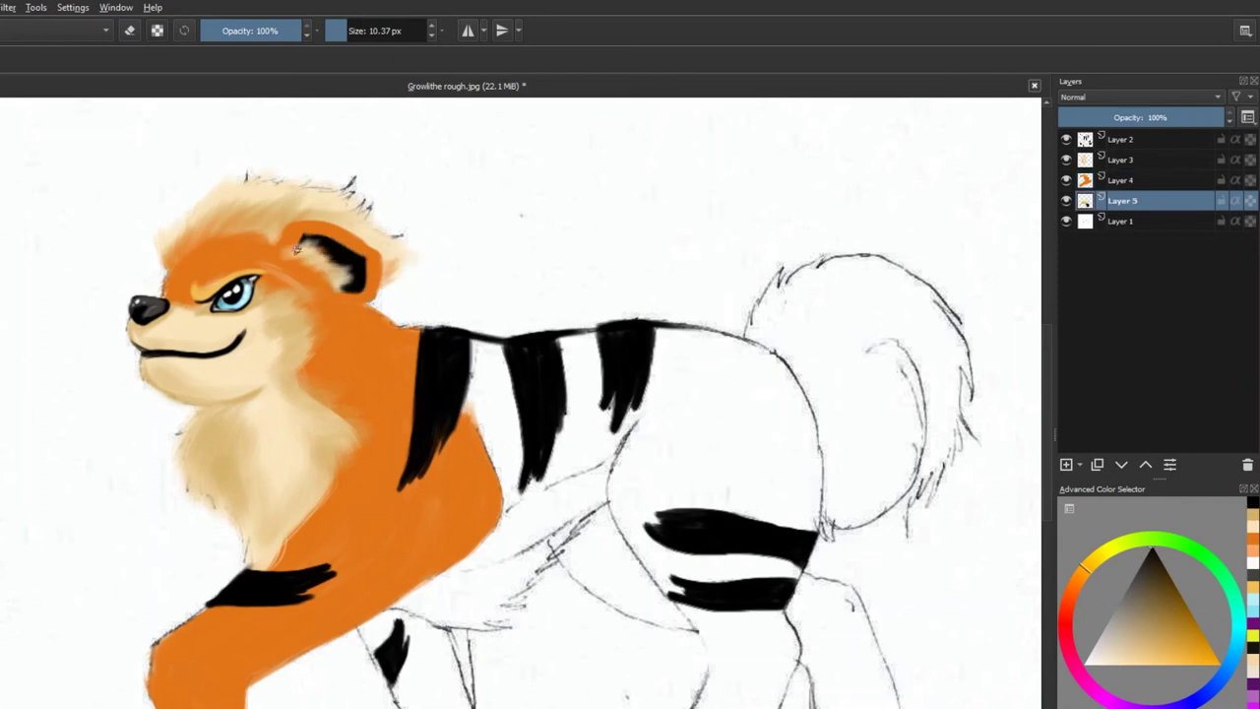
# - With a 27 px brush, paint orange along the back down to the hind leg
pyautogui.press('pageup')
pyautogui.keyDown('ctrl'); pyautogui.click(295, 249); pyautogui.keyUp('ctrl')
pyautogui.press(']')
pyautogui.press(']')
pyautogui.press(']')
pyautogui.moveTo(601, 448)
pyautogui.mouseDown()
pyautogui.moveTo(512, 463)
pyautogui.moveTo(450, 394)
pyautogui.moveTo(540, 354)
pyautogui.moveTo(803, 545)
pyautogui.moveTo(759, 577)
pyautogui.moveTo(788, 522)
pyautogui.moveTo(738, 591)
pyautogui.moveTo(729, 532)
pyautogui.moveTo(753, 694)
pyautogui.mouseUp()
# - Fill the lower body and the second hind leg with orange
pyautogui.moveTo(453, 630)
pyautogui.mouseDown()
pyautogui.moveTo(403, 689)
pyautogui.moveTo(374, 616)
pyautogui.mouseUp()
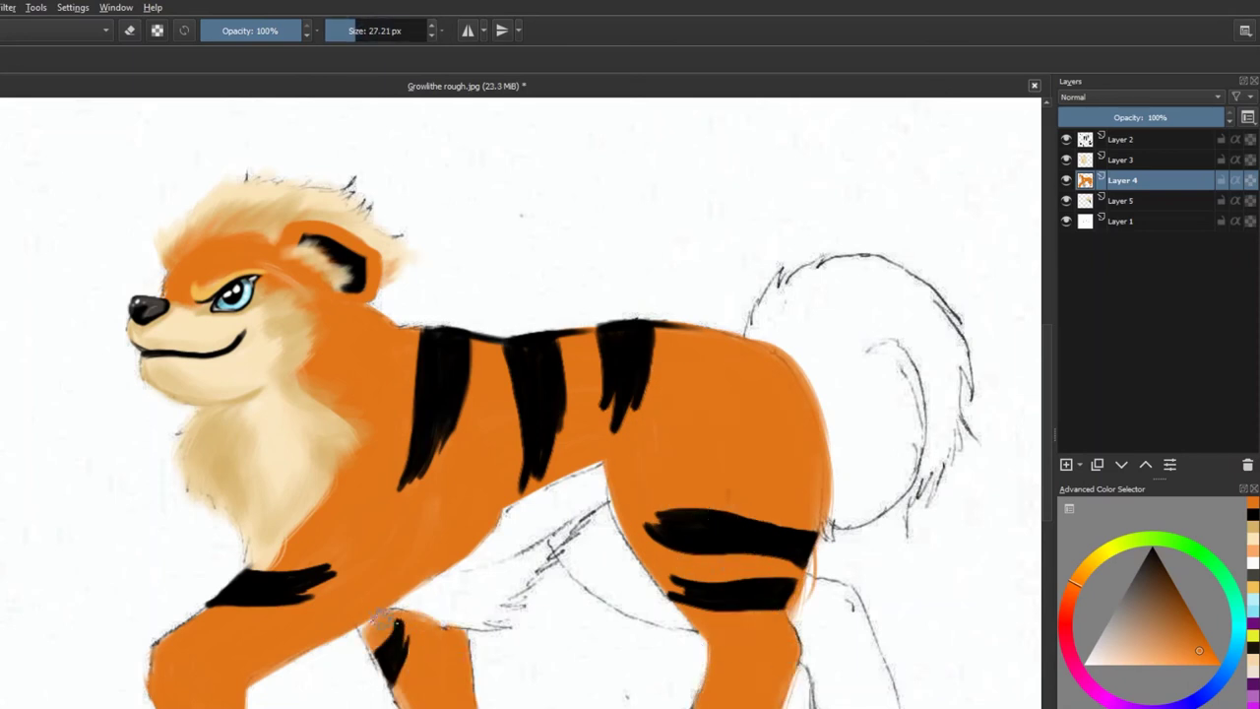
pyautogui.scroll(-1, 374, 615)
pyautogui.moveTo(423, 690); pyautogui.dragTo(362, 547)
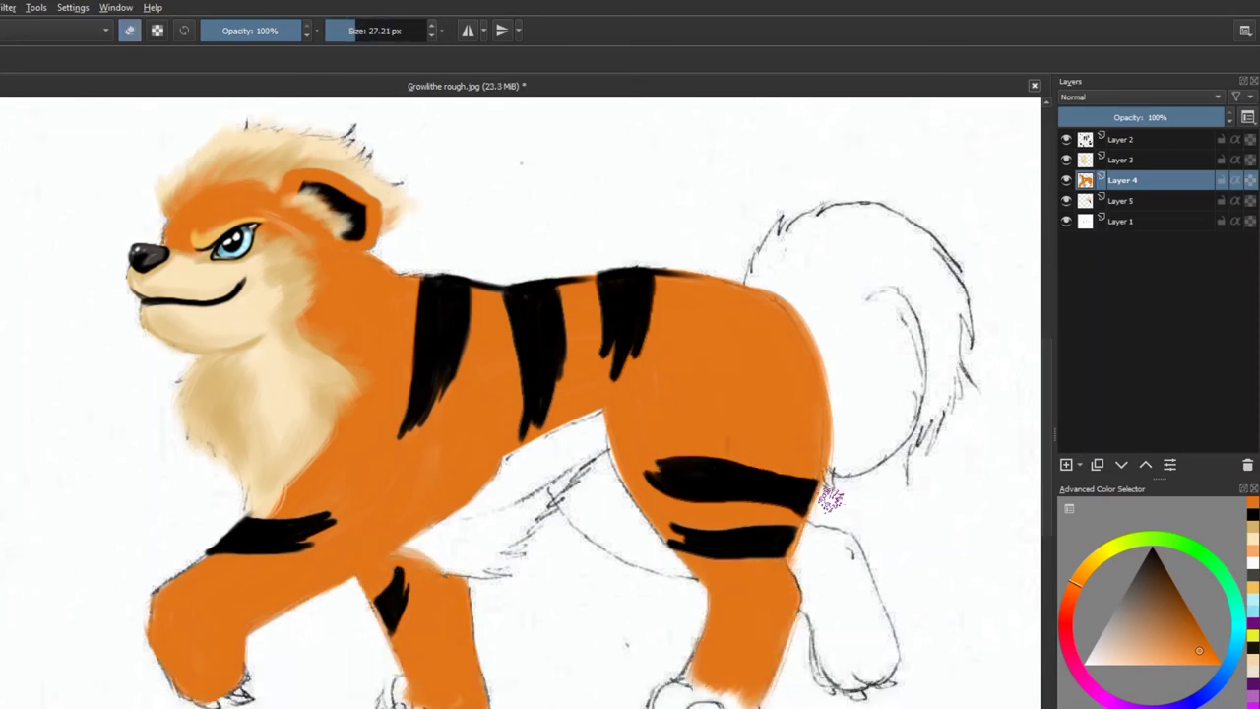
pyautogui.moveTo(847, 552)
pyautogui.mouseDown()
pyautogui.moveTo(847, 649)
pyautogui.moveTo(835, 546)
pyautogui.mouseUp()
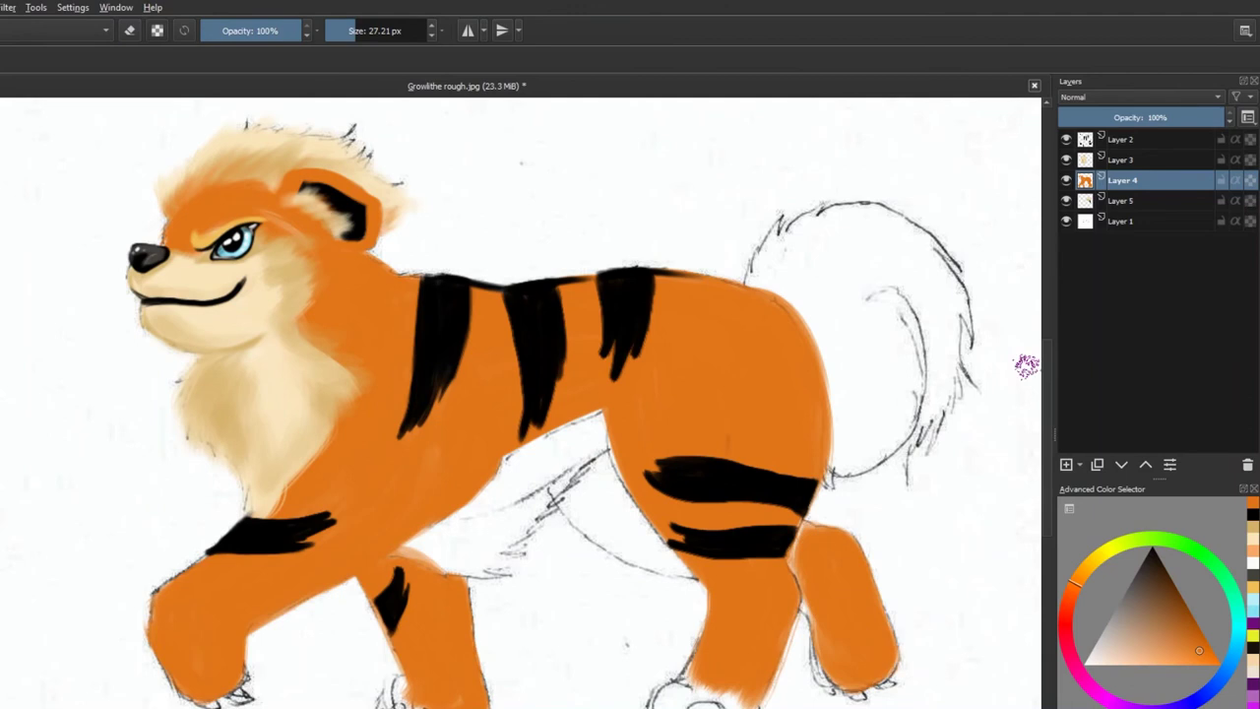
# - On the cream fur layer, brush the tail cream with a darker tan curl inside
pyautogui.scroll(2, 1026, 361)
pyautogui.click(1123, 200)
pyautogui.hscroll(2, 689, 394)
pyautogui.moveTo(768, 581)
pyautogui.mouseDown()
pyautogui.moveTo(748, 438)
pyautogui.moveTo(746, 450)
pyautogui.moveTo(703, 340)
pyautogui.moveTo(810, 520)
pyautogui.moveTo(758, 590)
pyautogui.mouseUp()
pyautogui.press('[')
pyautogui.press('[')
pyautogui.press('[')
pyautogui.press('[')
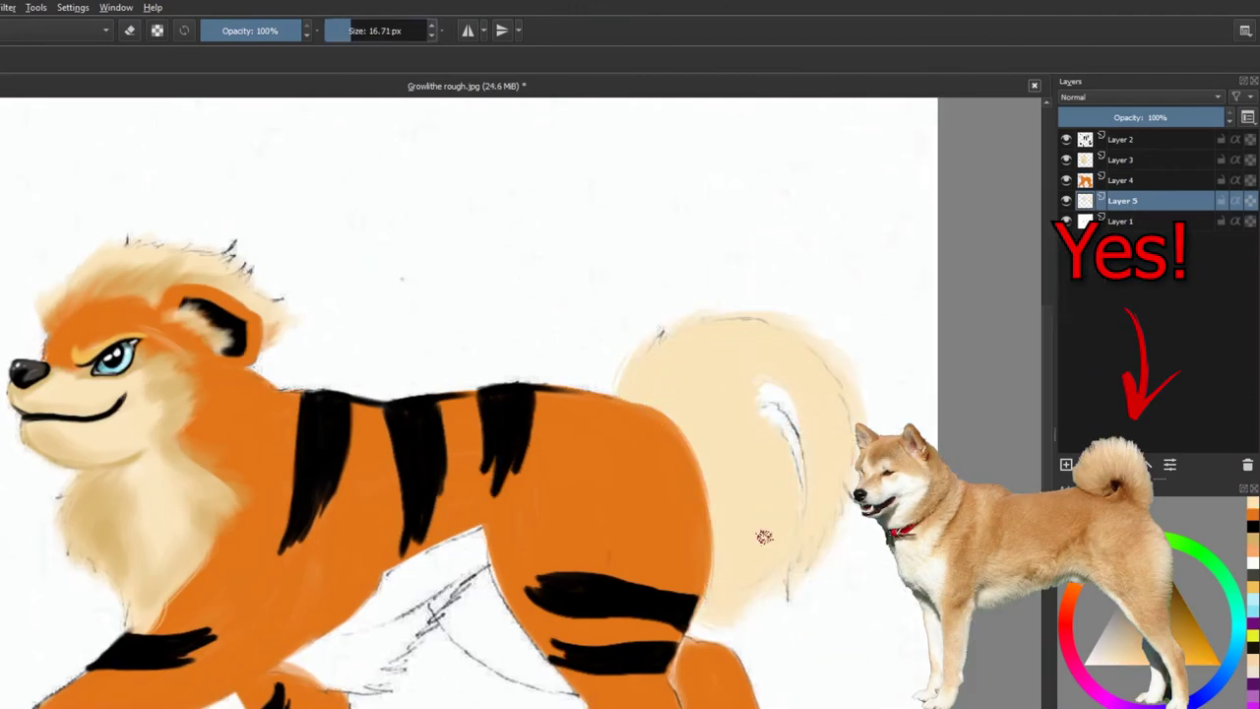
pyautogui.rightClick(745, 436)
pyautogui.moveTo(787, 531)
pyautogui.mouseDown()
pyautogui.moveTo(788, 421)
pyautogui.moveTo(630, 384)
pyautogui.moveTo(700, 321)
pyautogui.moveTo(643, 366)
pyautogui.moveTo(832, 513)
pyautogui.moveTo(838, 396)
pyautogui.moveTo(821, 529)
pyautogui.moveTo(717, 588)
pyautogui.mouseUp()
# - Fill under the belly with light and deeper tan, and tan the tail's inner area
pyautogui.scroll(-2, 1044, 382)
pyautogui.press(']')
pyautogui.press(']')
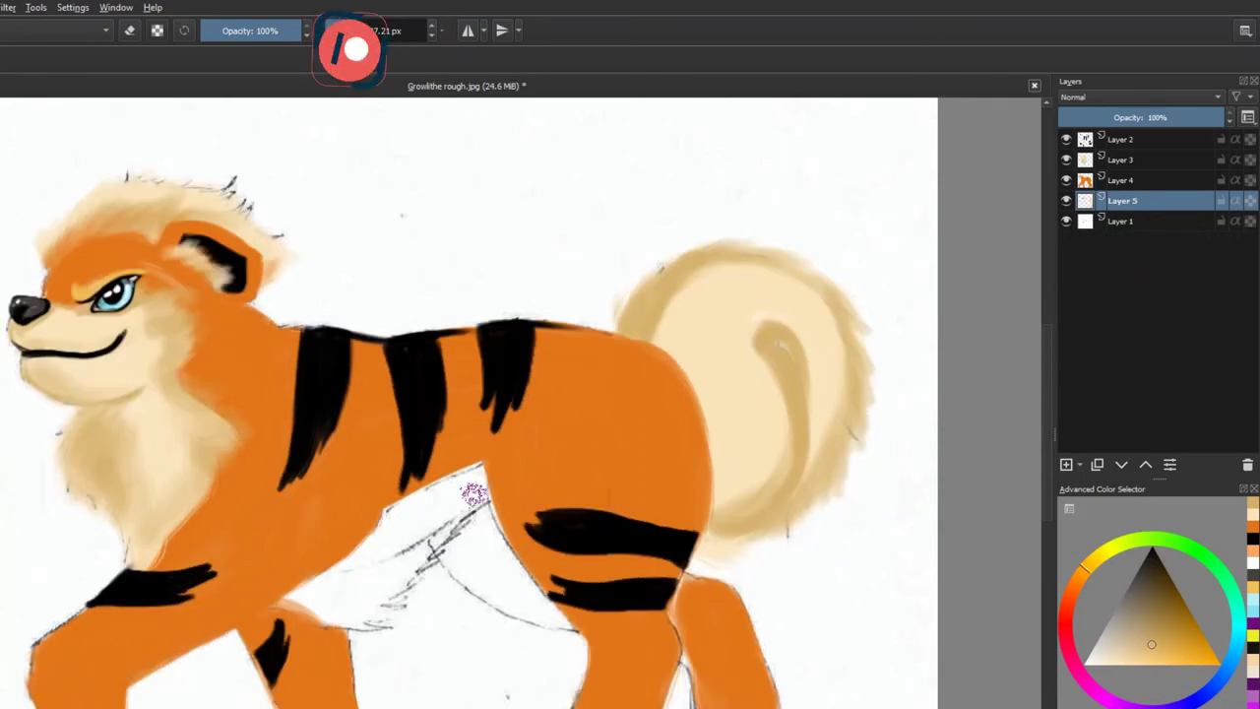
pyautogui.moveTo(472, 506)
pyautogui.mouseDown()
pyautogui.moveTo(394, 571)
pyautogui.moveTo(529, 468)
pyautogui.mouseUp()
pyautogui.keyDown('ctrl'); pyautogui.click(384, 567); pyautogui.keyUp('ctrl')
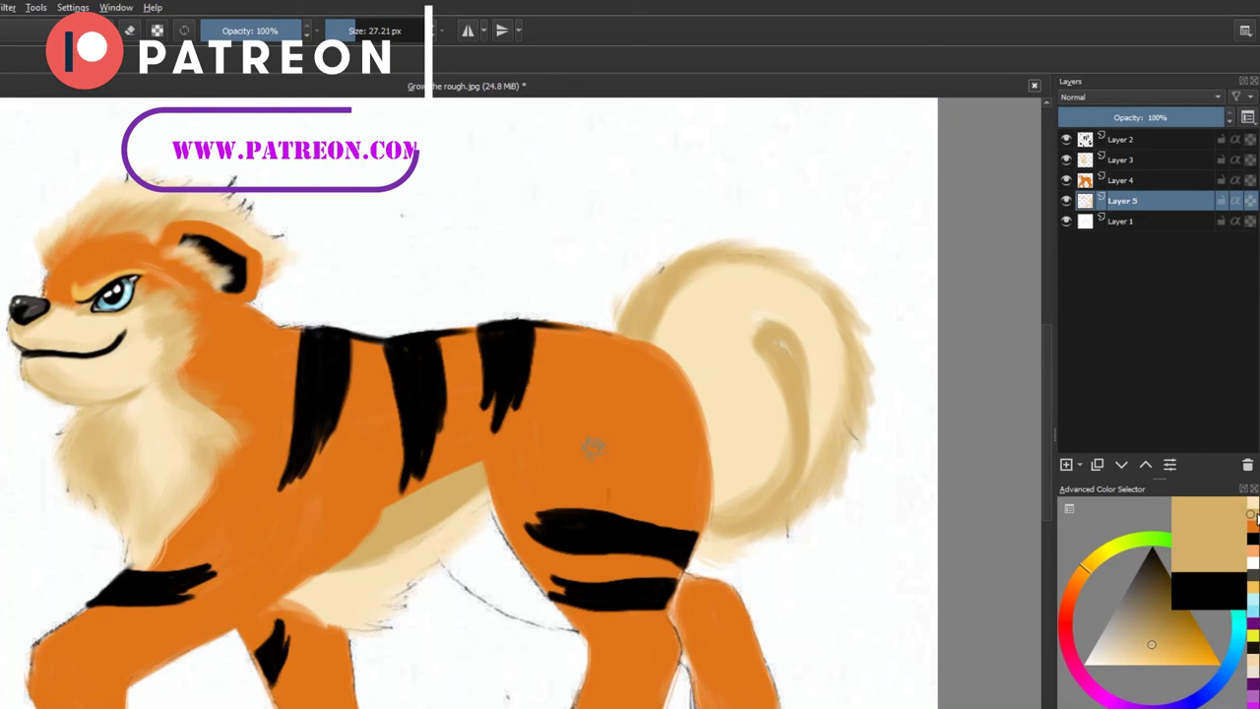
pyautogui.moveTo(296, 615); pyautogui.dragTo(403, 581)
pyautogui.moveTo(729, 482)
pyautogui.mouseDown()
pyautogui.moveTo(712, 484)
pyautogui.moveTo(816, 253)
pyautogui.moveTo(754, 464)
pyautogui.mouseUp()
# - Brighten the tail's top and right edge with white, then shrink the brush to about 3.41 px
pyautogui.keyDown('ctrl'); pyautogui.click(935, 445); pyautogui.keyUp('ctrl')
pyautogui.moveTo(666, 324)
pyautogui.mouseDown()
pyautogui.moveTo(690, 275)
pyautogui.moveTo(774, 521)
pyautogui.mouseUp()
pyautogui.moveTo(857, 325); pyautogui.dragTo(852, 419)
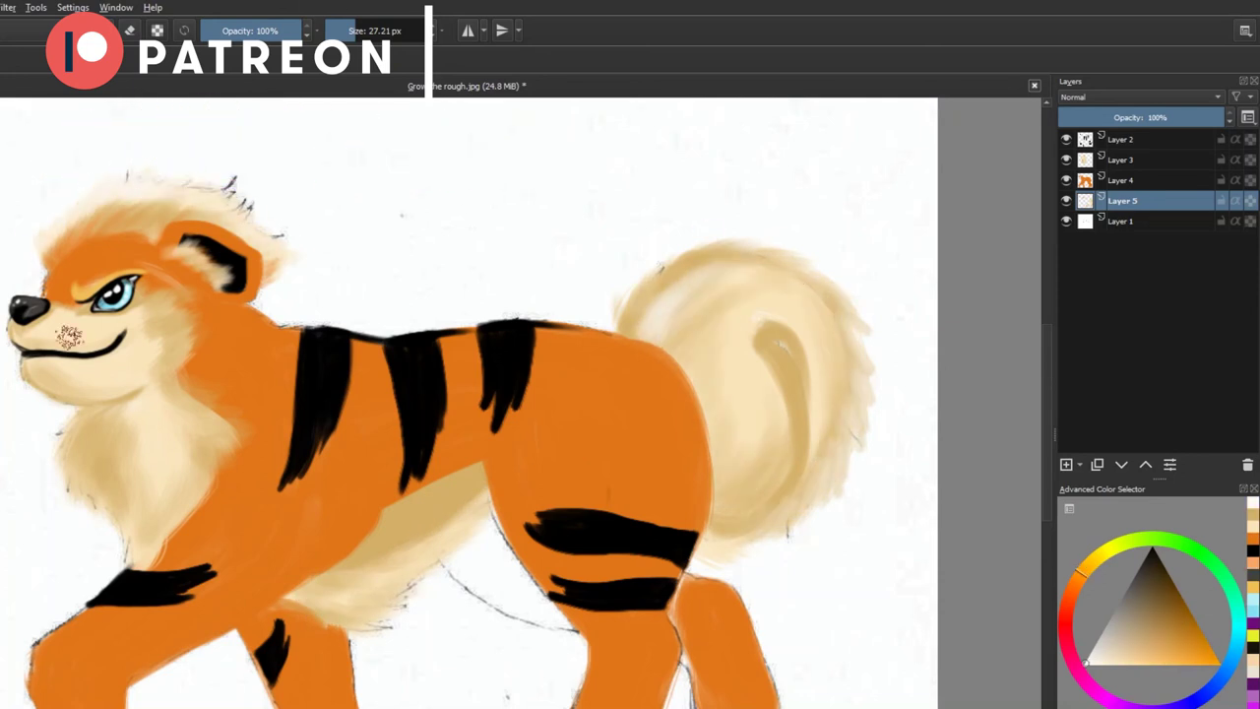
pyautogui.press('[')
pyautogui.press('[')
pyautogui.press('[')
pyautogui.press('[')
pyautogui.press('[')
pyautogui.press('-')
pyautogui.press('+')
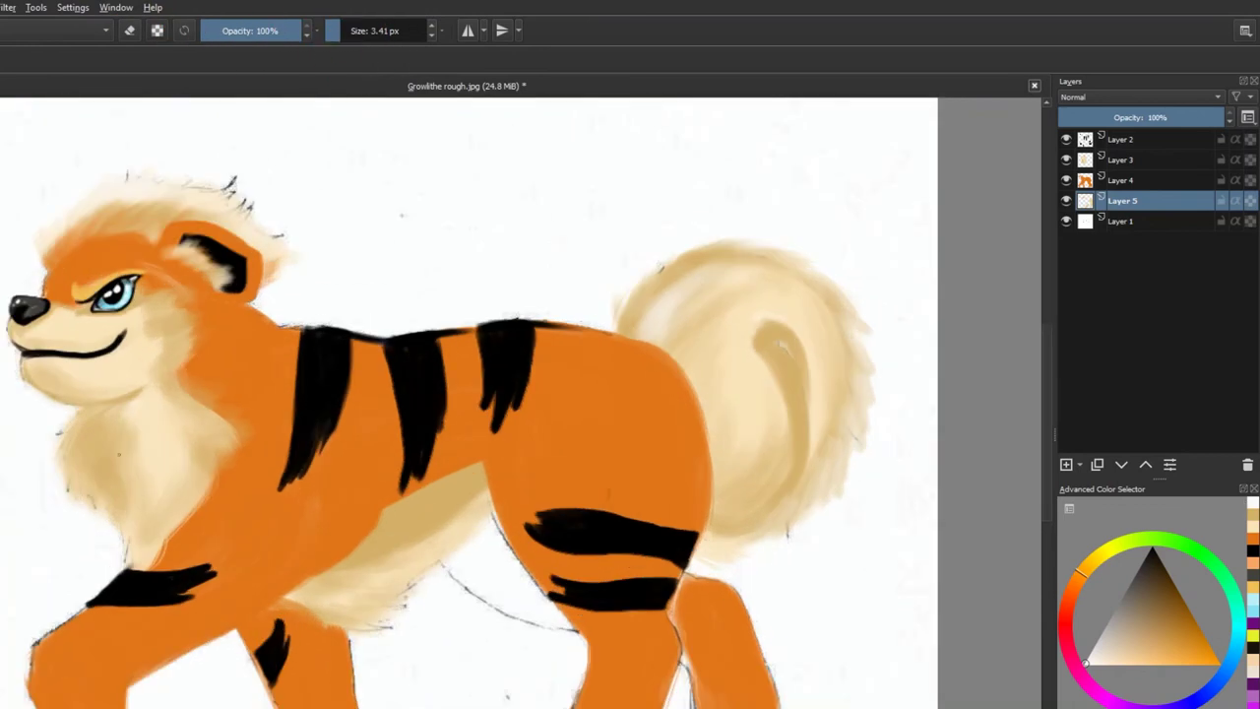
# - On Layer 2, outline the claws on the front and hind paws, then add Layer 6 on top
pyautogui.press('pageup')
pyautogui.press('pageup')
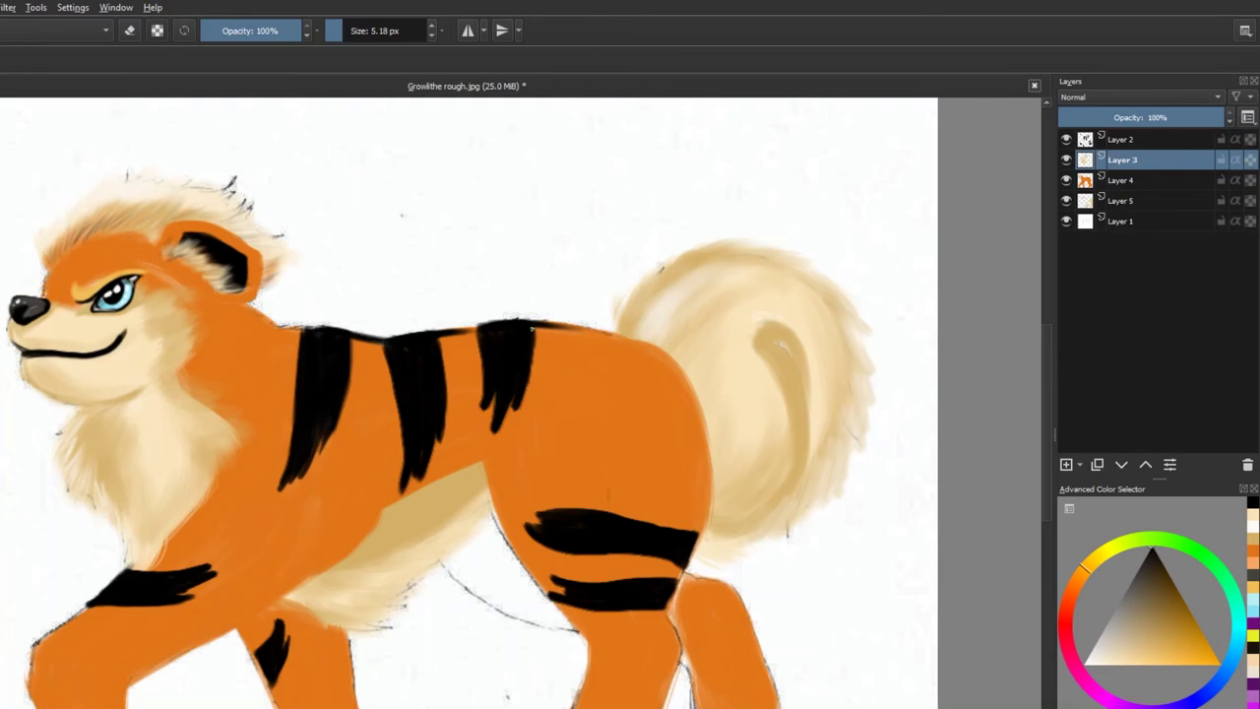
pyautogui.press('pageup')
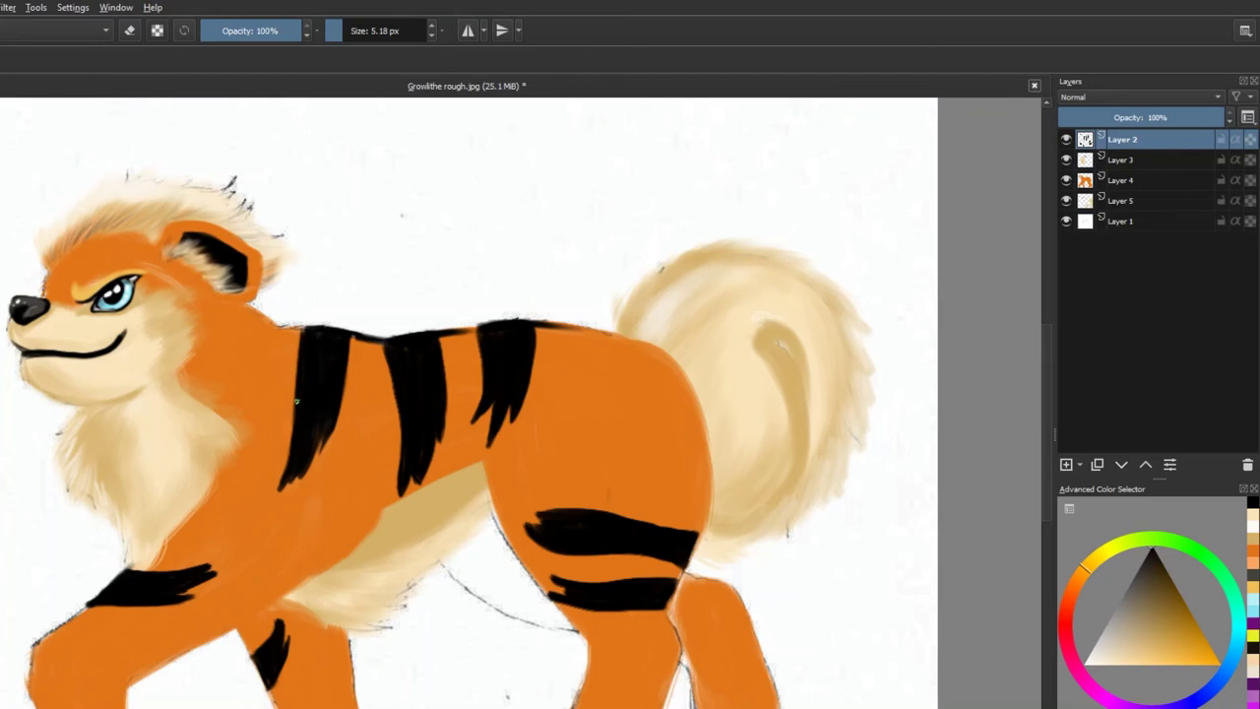
pyautogui.scroll(-2, 296, 401)
pyautogui.moveTo(563, 682); pyautogui.dragTo(603, 673)
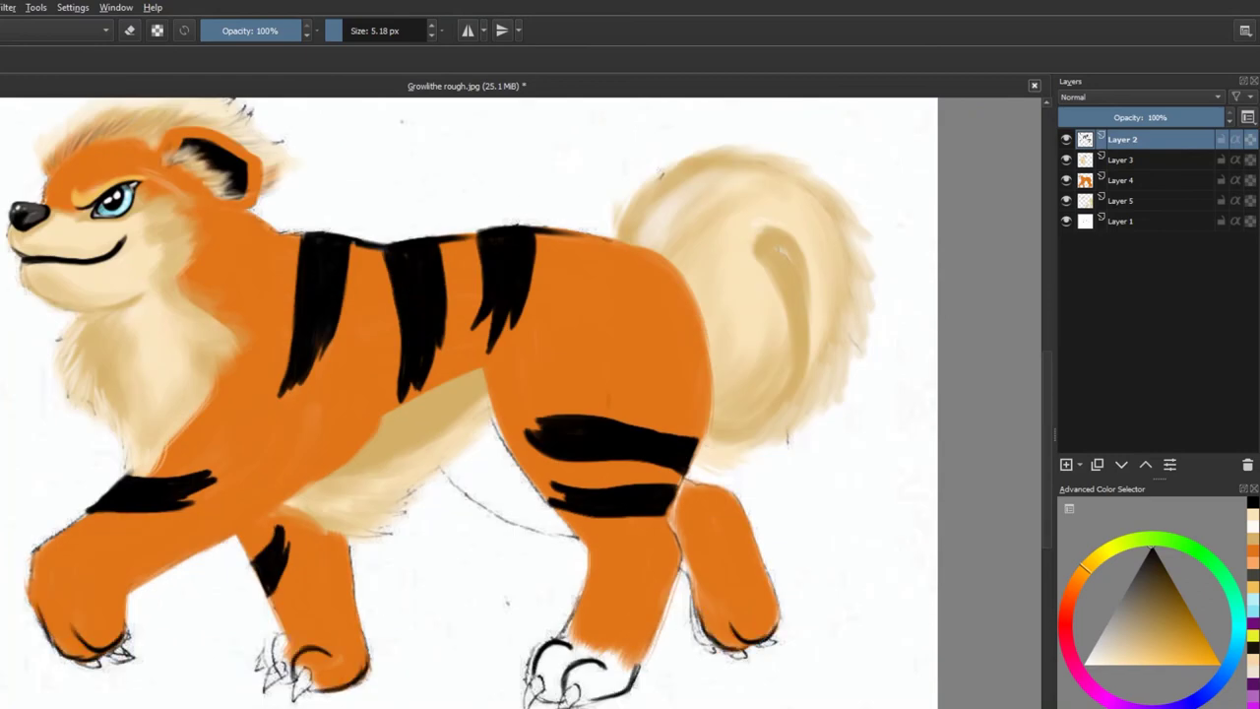
pyautogui.click(1066, 464)
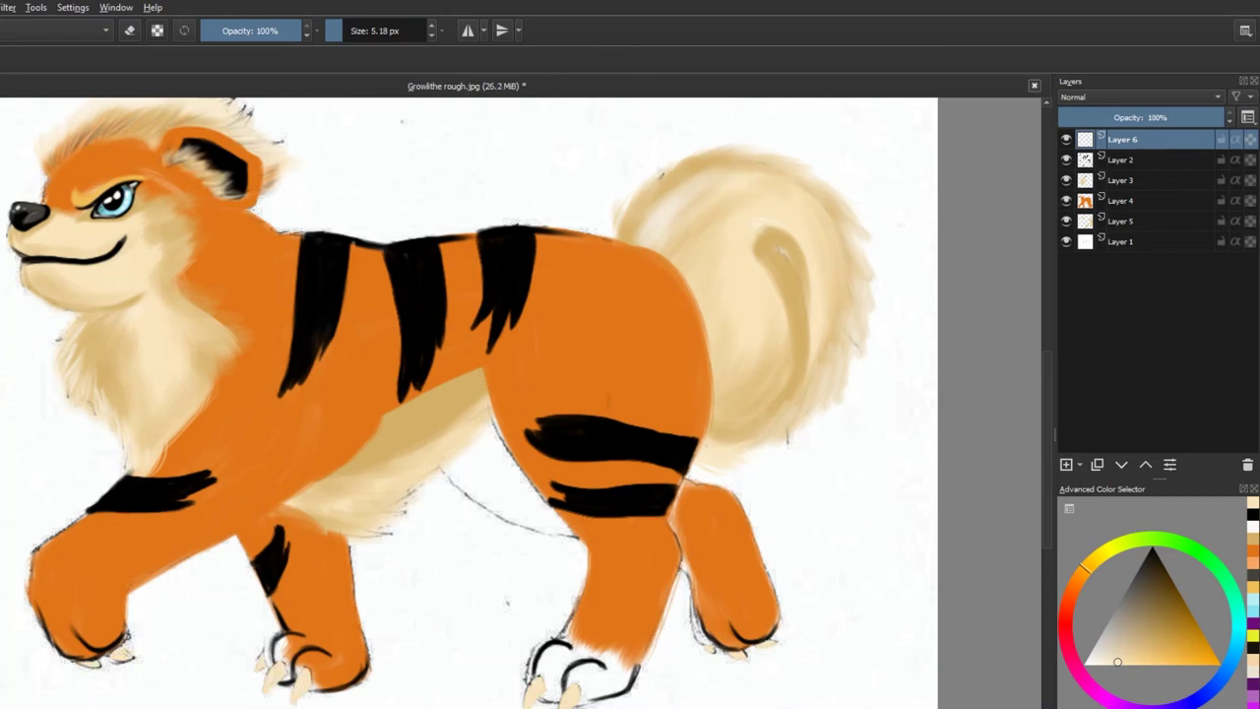
# - With a larger brush, shade the belly and front leg darker orange
pyautogui.click(1253, 554)
pyautogui.press(']')
pyautogui.moveTo(370, 356)
pyautogui.mouseDown()
pyautogui.moveTo(246, 521)
pyautogui.moveTo(133, 585)
pyautogui.mouseUp()
pyautogui.moveTo(325, 470); pyautogui.dragTo(380, 406)
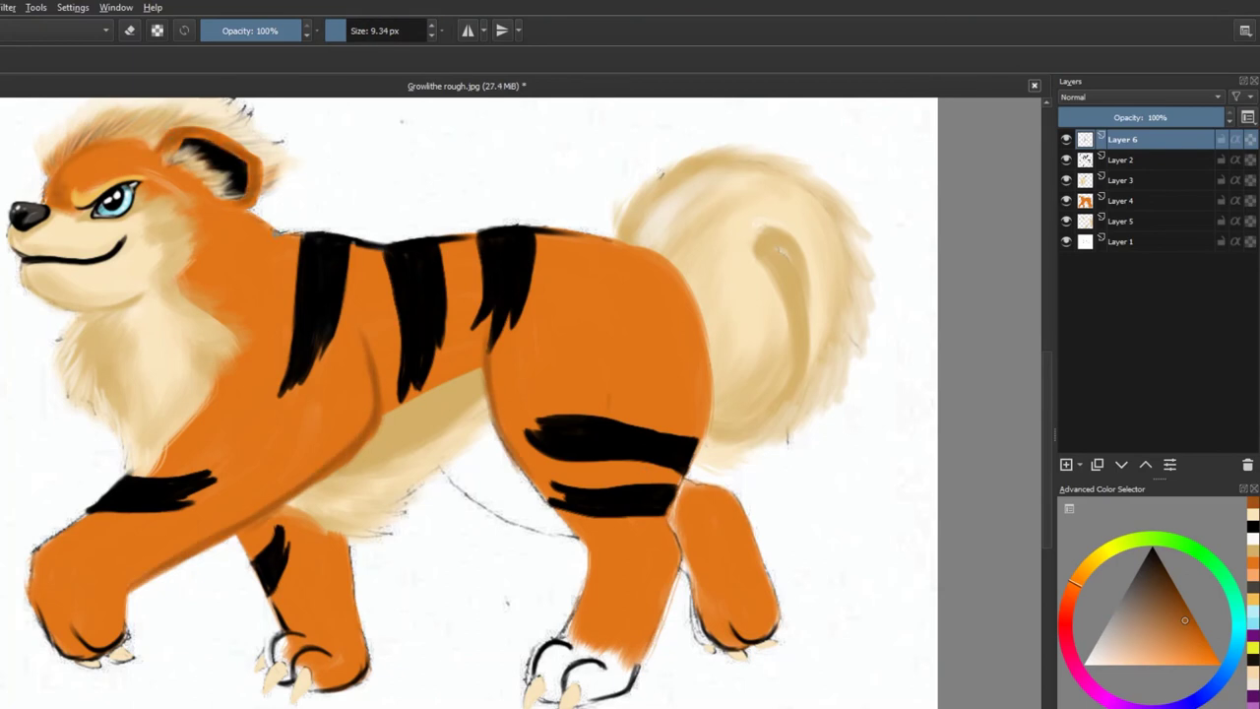
# - Shade the haunch and both hind legs darker orange with a broad brush
pyautogui.press(']')
pyautogui.press(']')
pyautogui.press(']')
pyautogui.moveTo(679, 277); pyautogui.dragTo(694, 421)
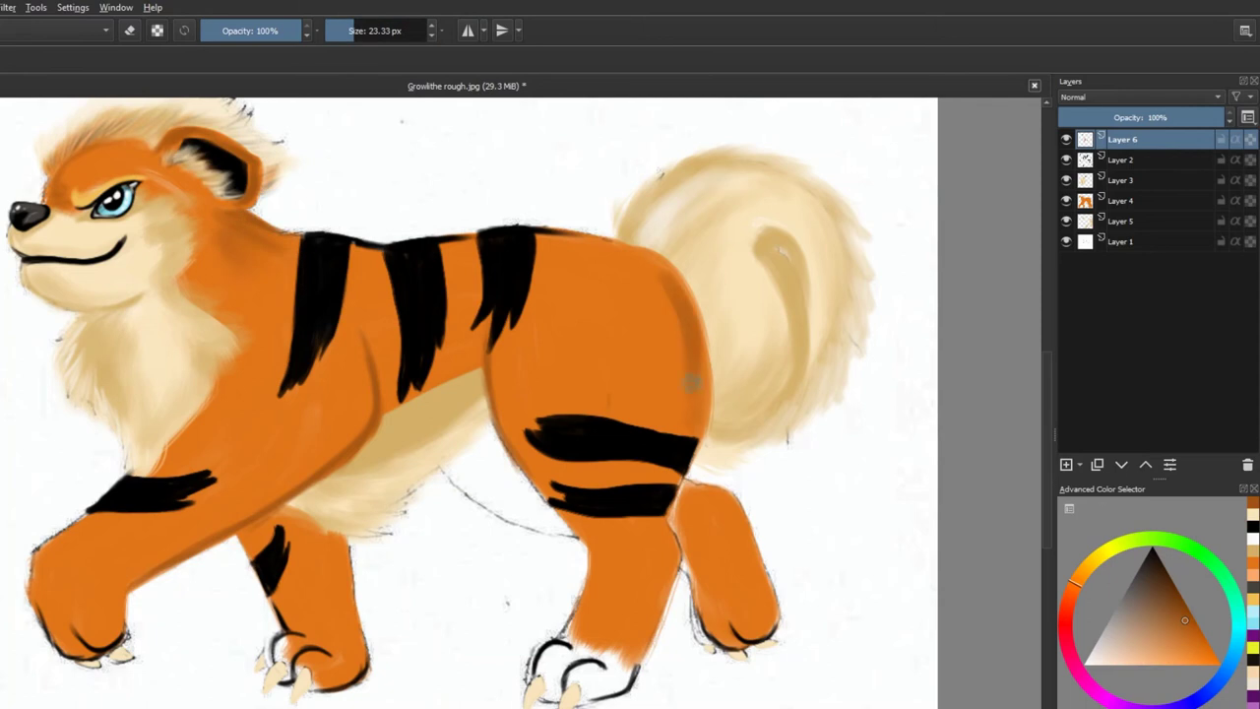
pyautogui.moveTo(556, 251); pyautogui.dragTo(502, 374)
pyautogui.moveTo(540, 295); pyautogui.dragTo(507, 433)
pyautogui.moveTo(669, 537); pyautogui.dragTo(638, 645)
pyautogui.moveTo(729, 517); pyautogui.dragTo(763, 625)
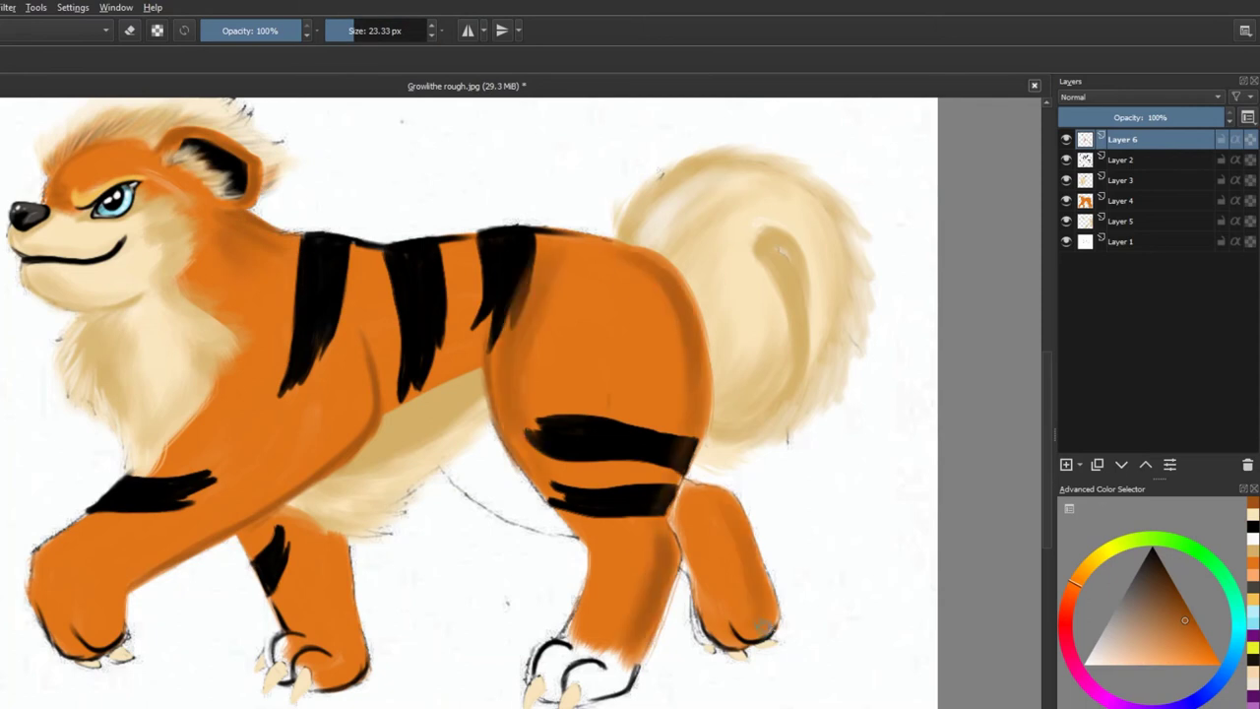
pyautogui.moveTo(740, 539); pyautogui.dragTo(770, 615)
# - On Layer 4, fill the gap under the belly with deeper orange and tidy the hind foot
pyautogui.press('pagedown')
pyautogui.press('pagedown')
pyautogui.keyDown('ctrl'); pyautogui.click(622, 487); pyautogui.keyUp('ctrl')
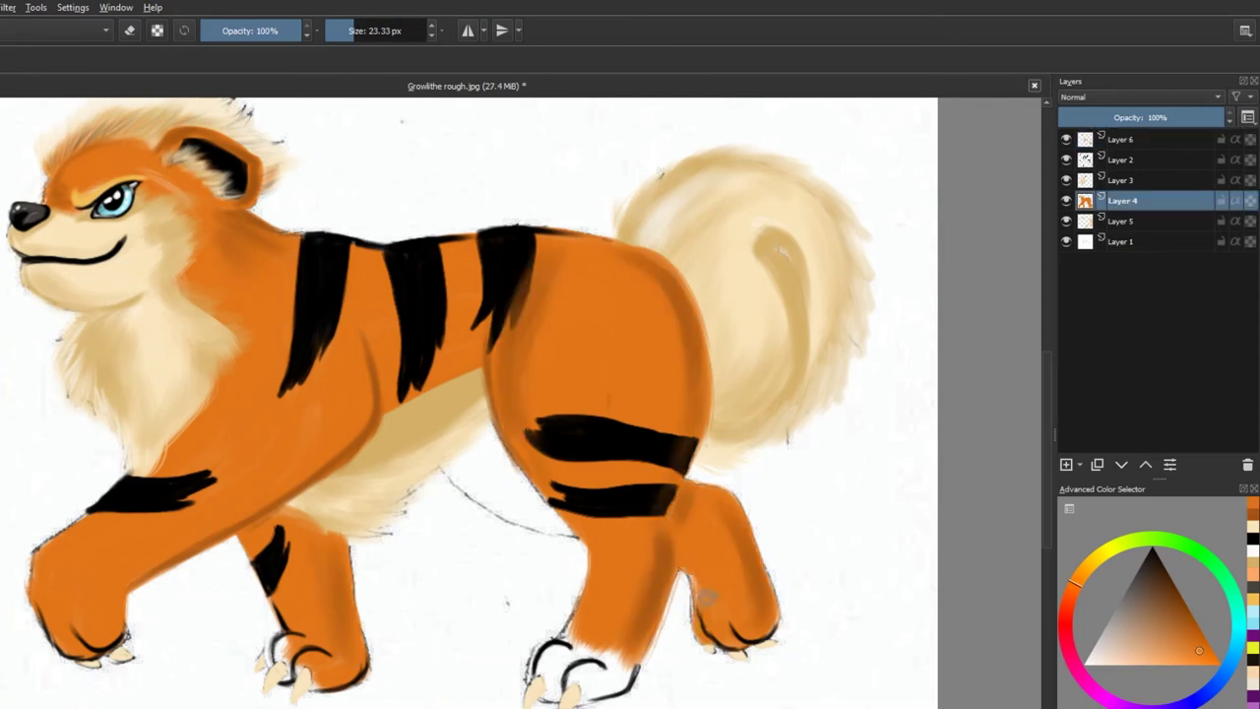
pyautogui.moveTo(576, 536)
pyautogui.mouseDown()
pyautogui.moveTo(511, 472)
pyautogui.moveTo(470, 472)
pyautogui.moveTo(453, 453)
pyautogui.moveTo(500, 418)
pyautogui.mouseUp()
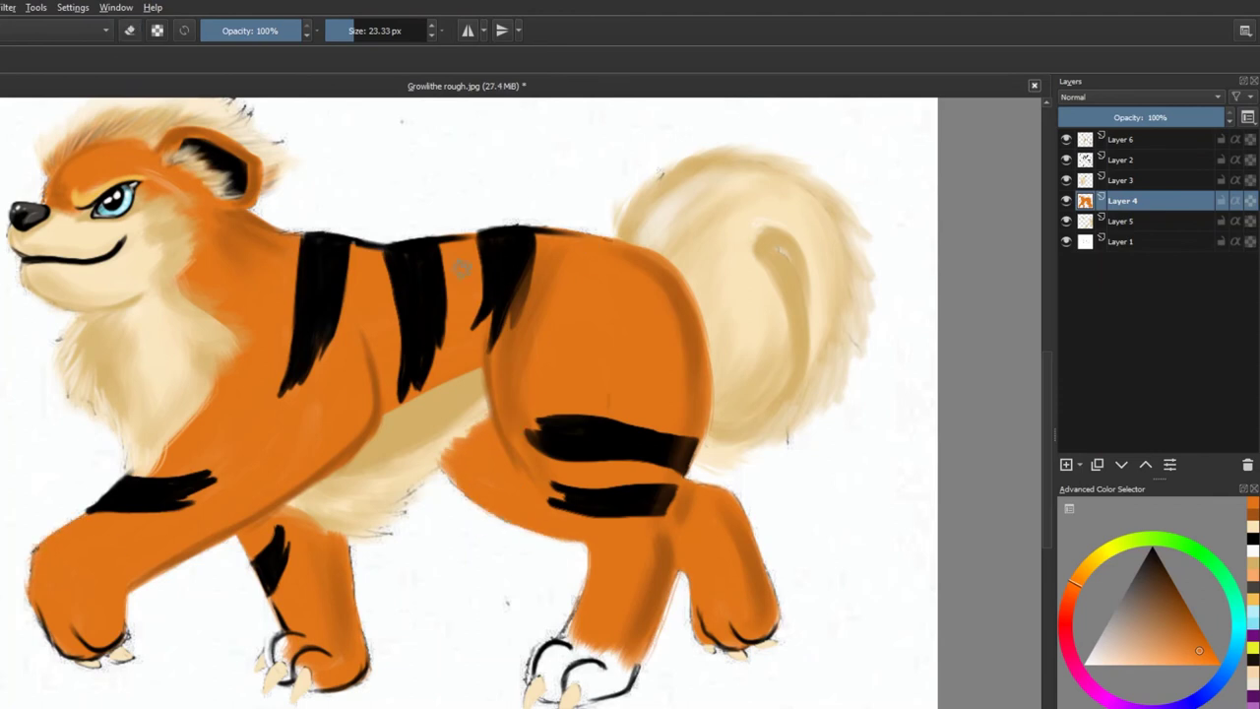
pyautogui.press('e')
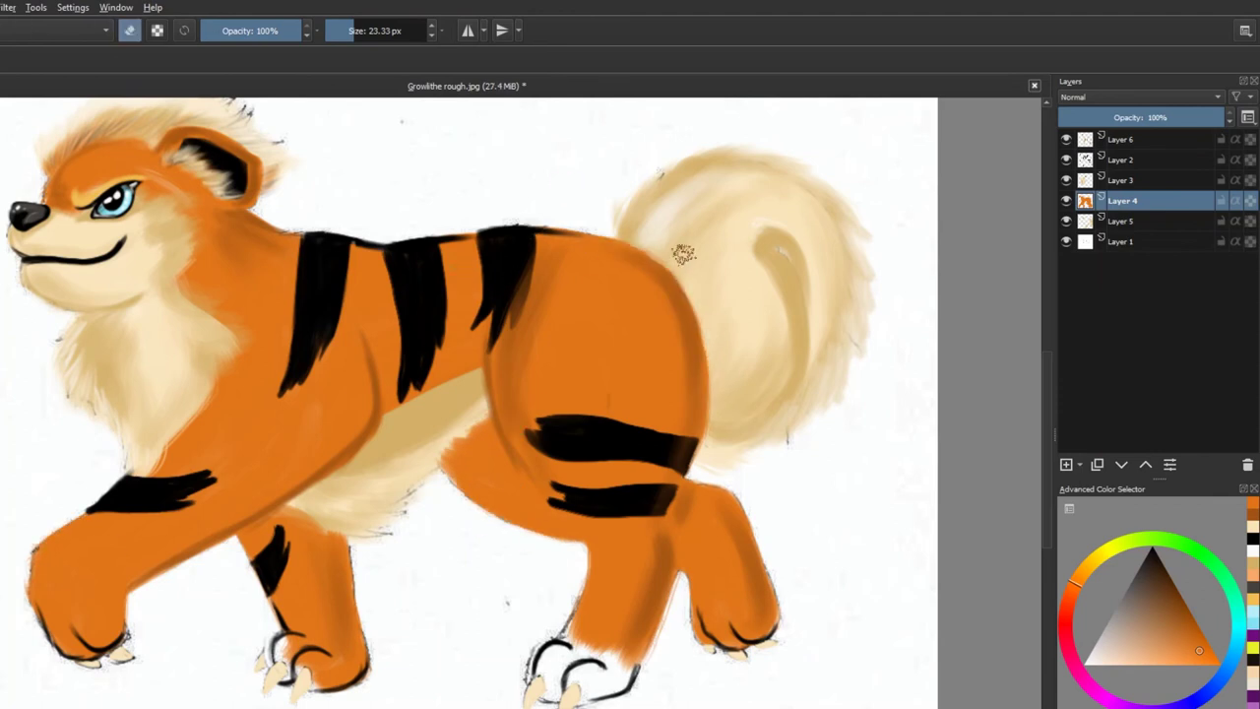
pyautogui.moveTo(622, 657); pyautogui.dragTo(556, 645)
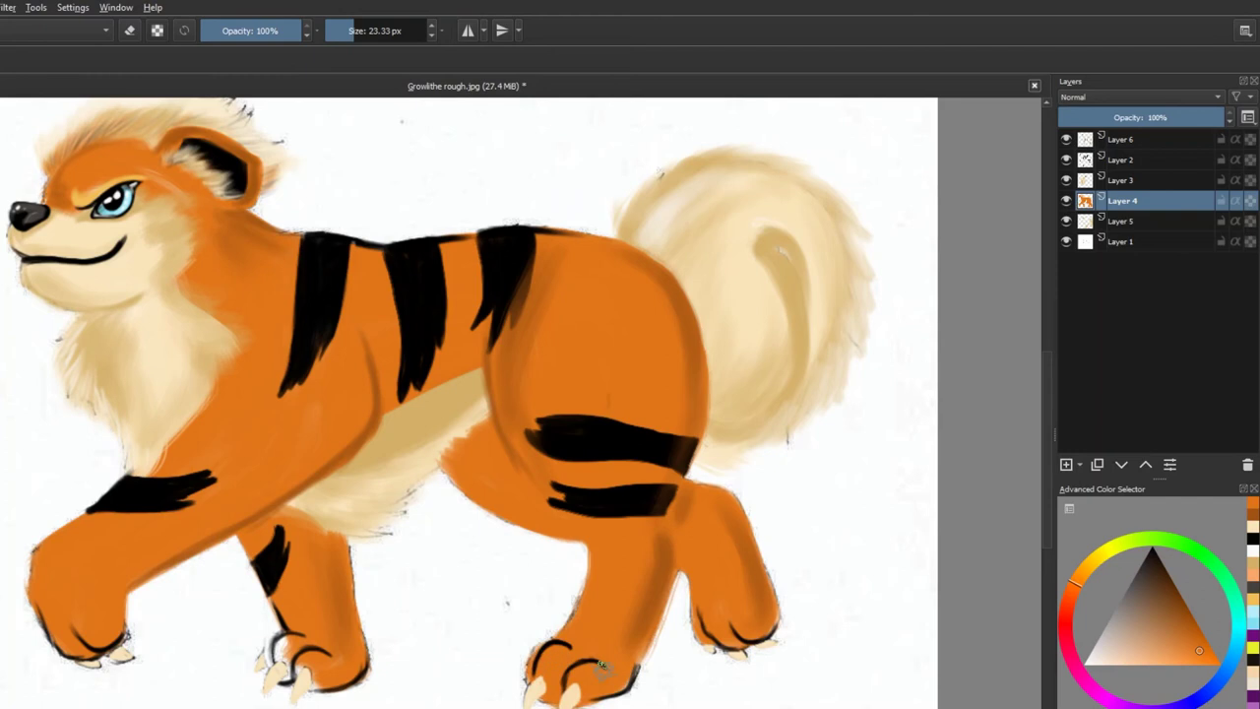
pyautogui.hotkey('ctrl', 'z')
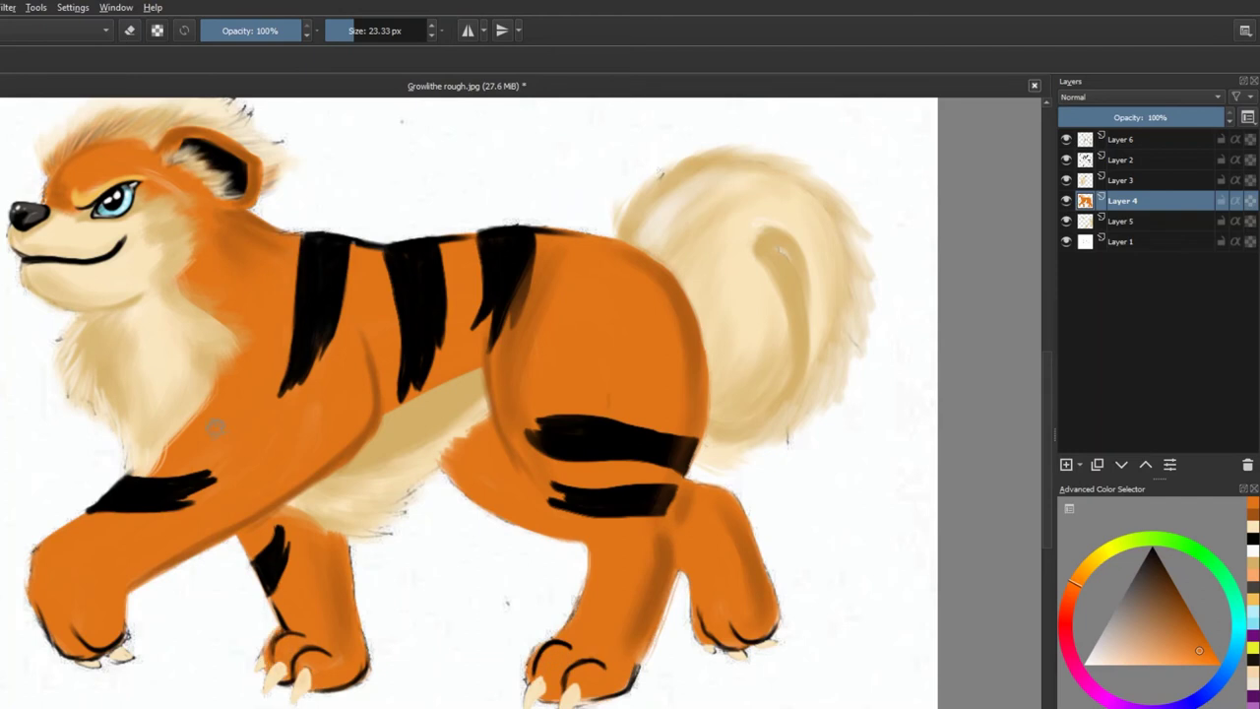
# - On Layer 3, brush sampled pale cream fur over the chest and neck
pyautogui.click(1127, 181)
pyautogui.keyDown('ctrl'); pyautogui.click(194, 287); pyautogui.keyUp('ctrl')
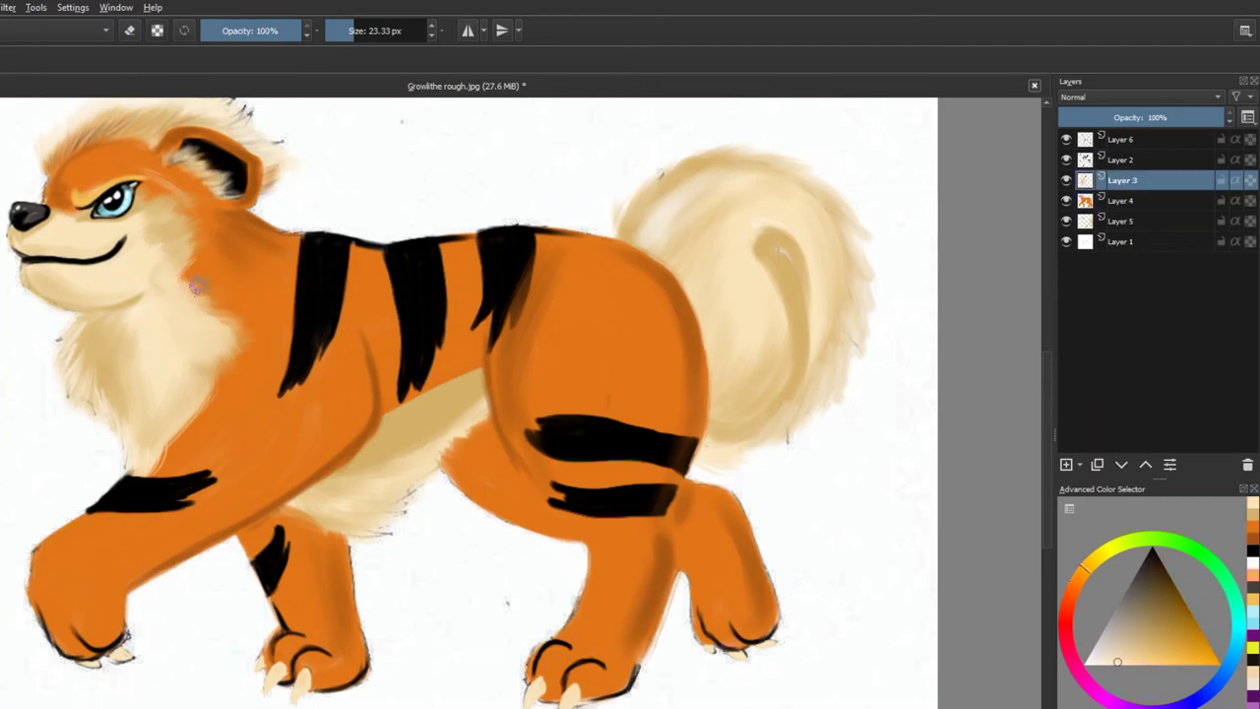
pyautogui.moveTo(195, 287)
pyautogui.mouseDown()
pyautogui.moveTo(197, 365)
pyautogui.moveTo(178, 216)
pyautogui.moveTo(143, 192)
pyautogui.mouseUp()
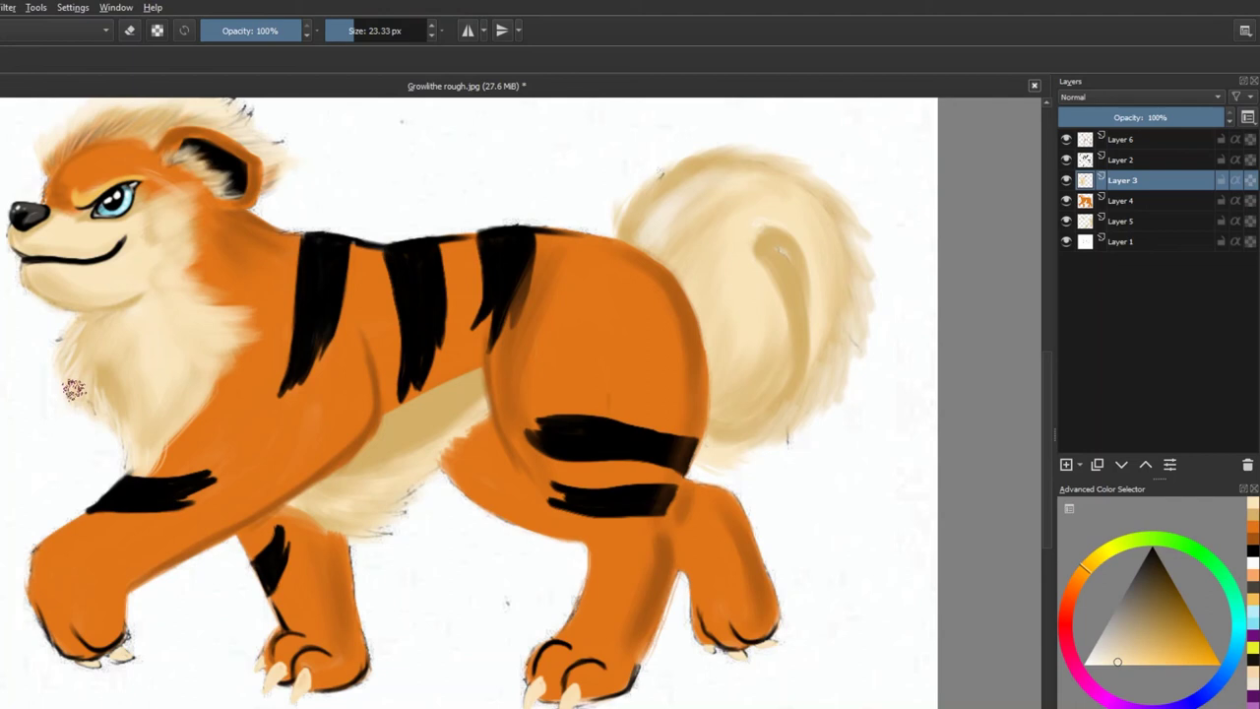
pyautogui.moveTo(116, 412)
pyautogui.mouseDown()
pyautogui.moveTo(124, 357)
pyautogui.moveTo(188, 393)
pyautogui.moveTo(172, 272)
pyautogui.moveTo(44, 242)
pyautogui.moveTo(145, 248)
pyautogui.mouseUp()
# - Brighten the chest fur with sampled near-white cream strokes
pyautogui.keyDown('ctrl'); pyautogui.click(86, 281); pyautogui.keyUp('ctrl')
pyautogui.moveTo(86, 280); pyautogui.dragTo(150, 360)
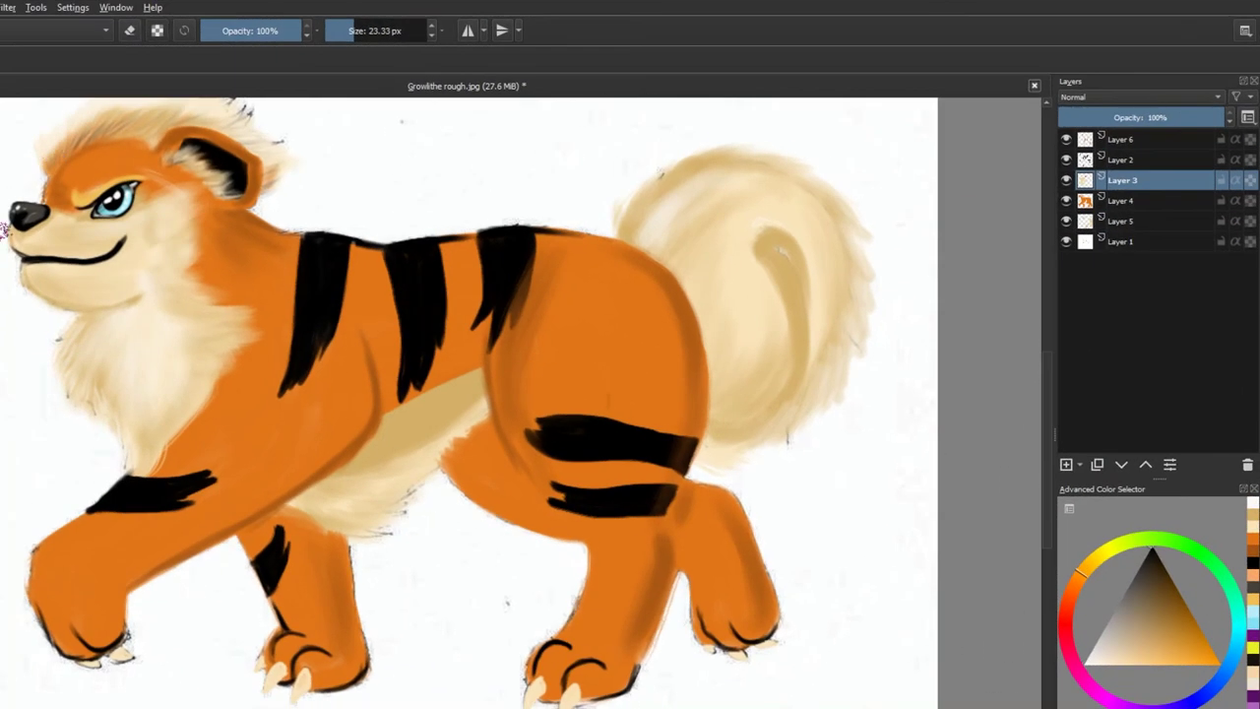
pyautogui.press('[')
pyautogui.press('[')
pyautogui.press('[')
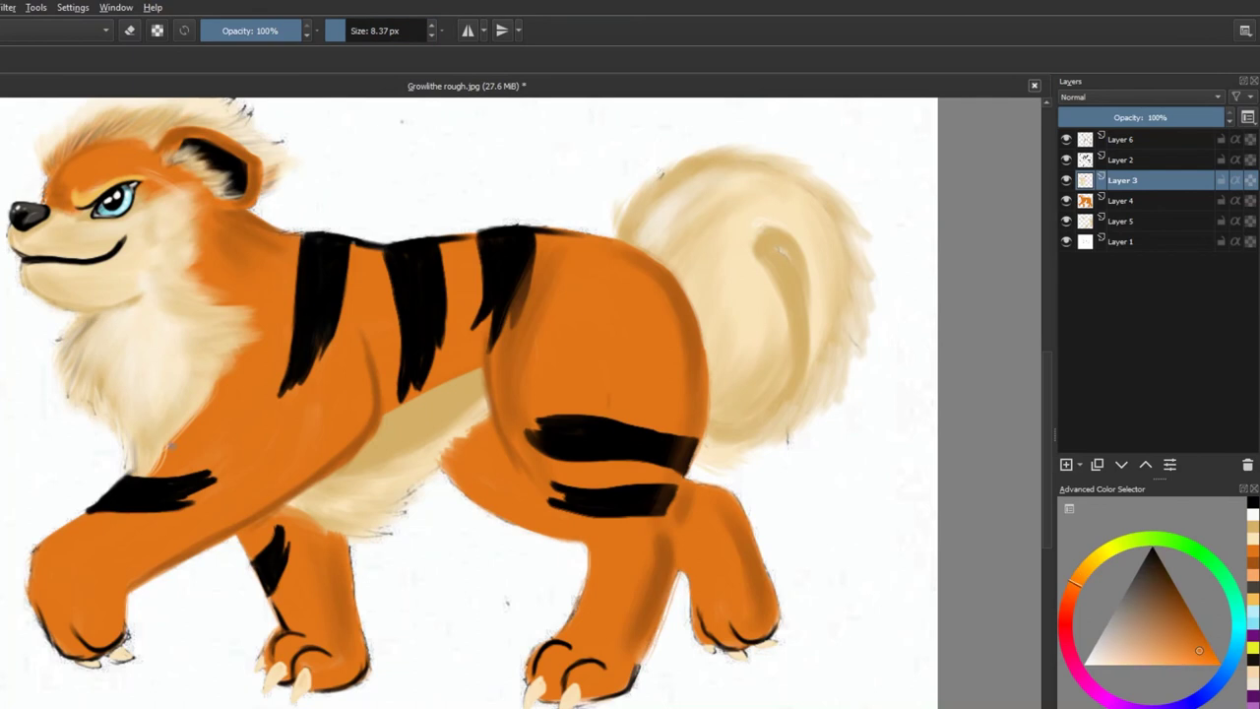
pyautogui.moveTo(153, 461); pyautogui.dragTo(169, 433)
pyautogui.press(']')
pyautogui.press(']')
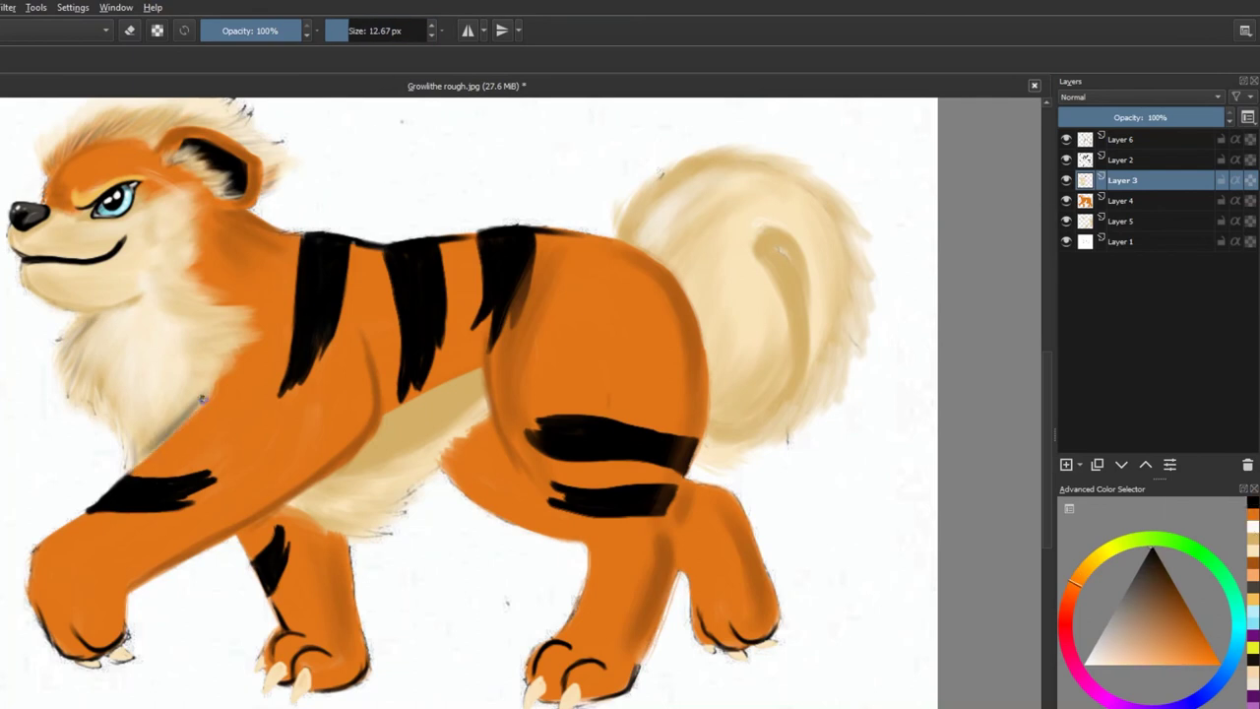
# - Blend light tan fur over the chest's orange edge and up the neck, ending at 10.37 px
pyautogui.keyDown('ctrl'); pyautogui.click(143, 445); pyautogui.keyUp('ctrl')
pyautogui.moveTo(143, 445)
pyautogui.mouseDown()
pyautogui.moveTo(216, 328)
pyautogui.moveTo(131, 456)
pyautogui.moveTo(133, 371)
pyautogui.moveTo(97, 370)
pyautogui.moveTo(108, 400)
pyautogui.moveTo(79, 371)
pyautogui.mouseUp()
pyautogui.moveTo(181, 395)
pyautogui.mouseDown()
pyautogui.moveTo(273, 304)
pyautogui.moveTo(190, 230)
pyautogui.mouseUp()
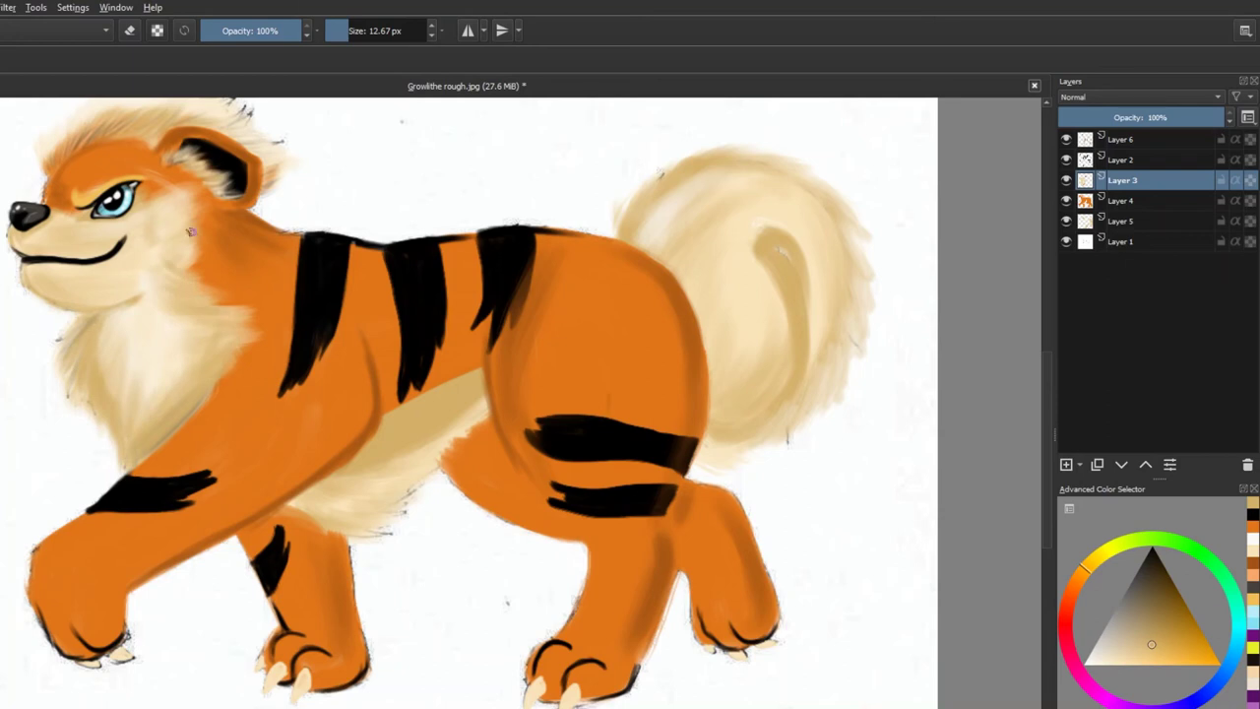
pyautogui.keyDown('ctrl'); pyautogui.click(126, 316); pyautogui.keyUp('ctrl')
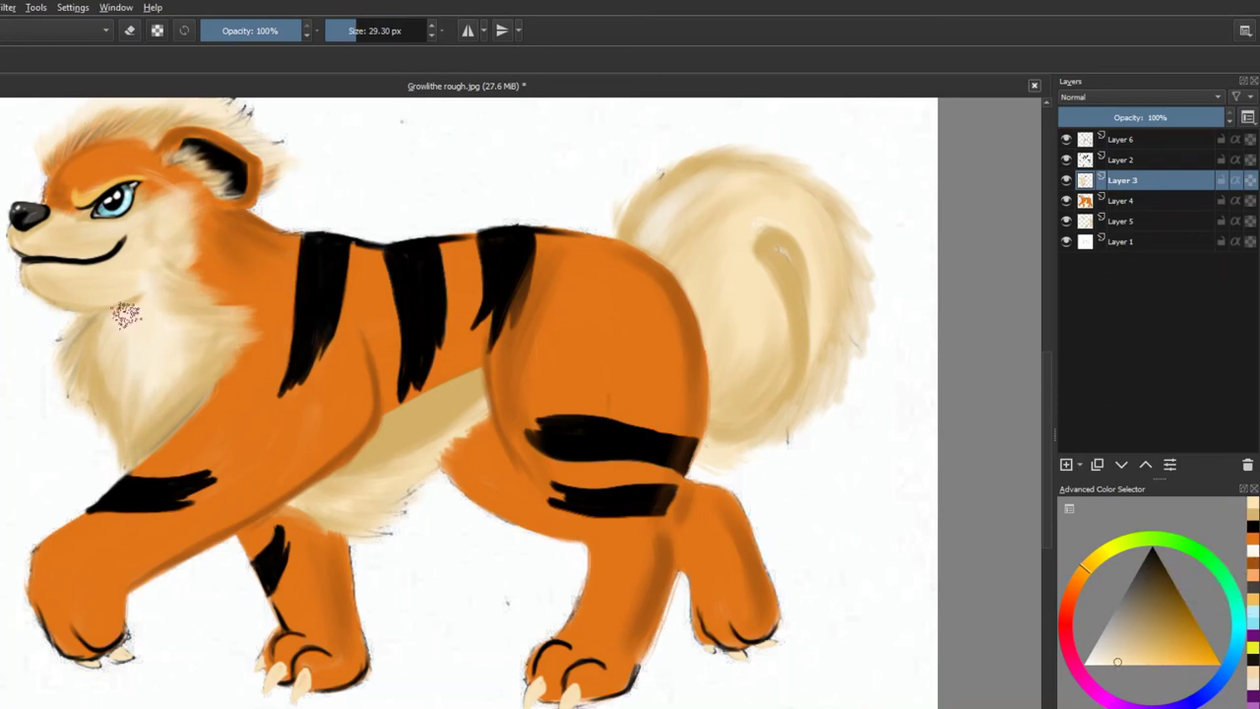
pyautogui.press(']')
pyautogui.press(']')
pyautogui.press(']')
pyautogui.press(']')
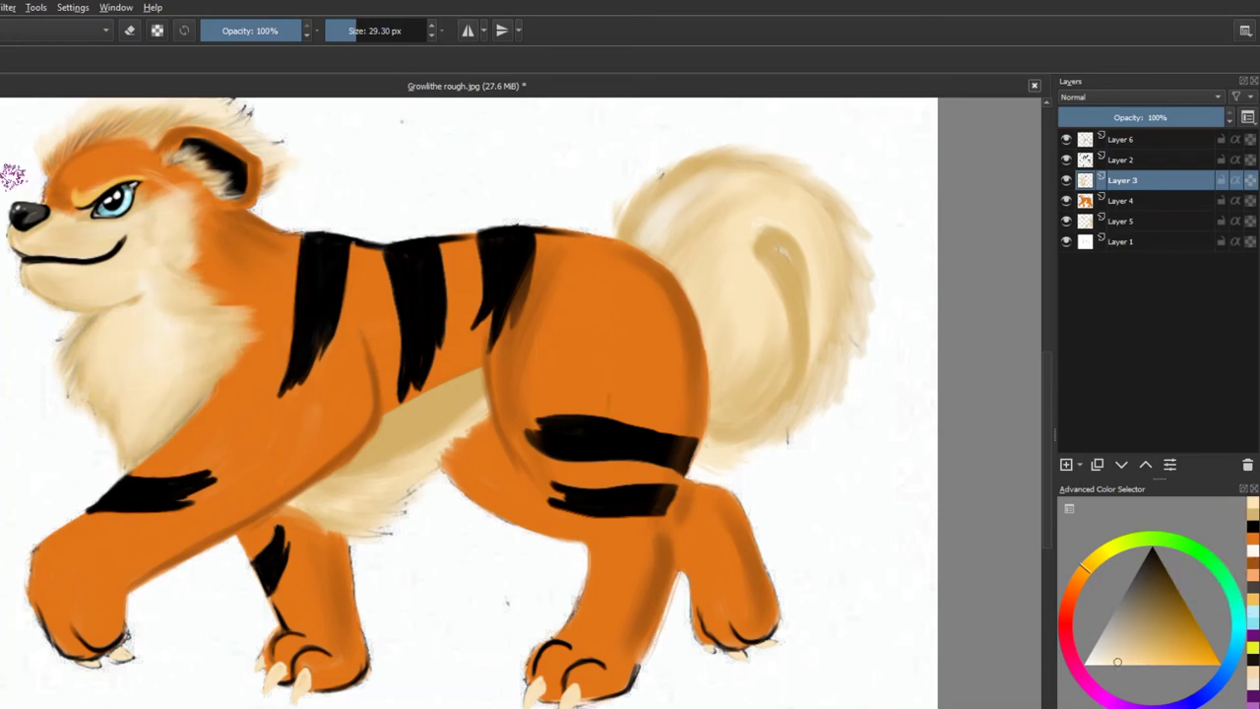
pyautogui.press('[')
pyautogui.press('[')
pyautogui.press('[')
pyautogui.press('[')
pyautogui.press('[')
pyautogui.keyDown('ctrl'); pyautogui.click(119, 412); pyautogui.keyUp('ctrl')
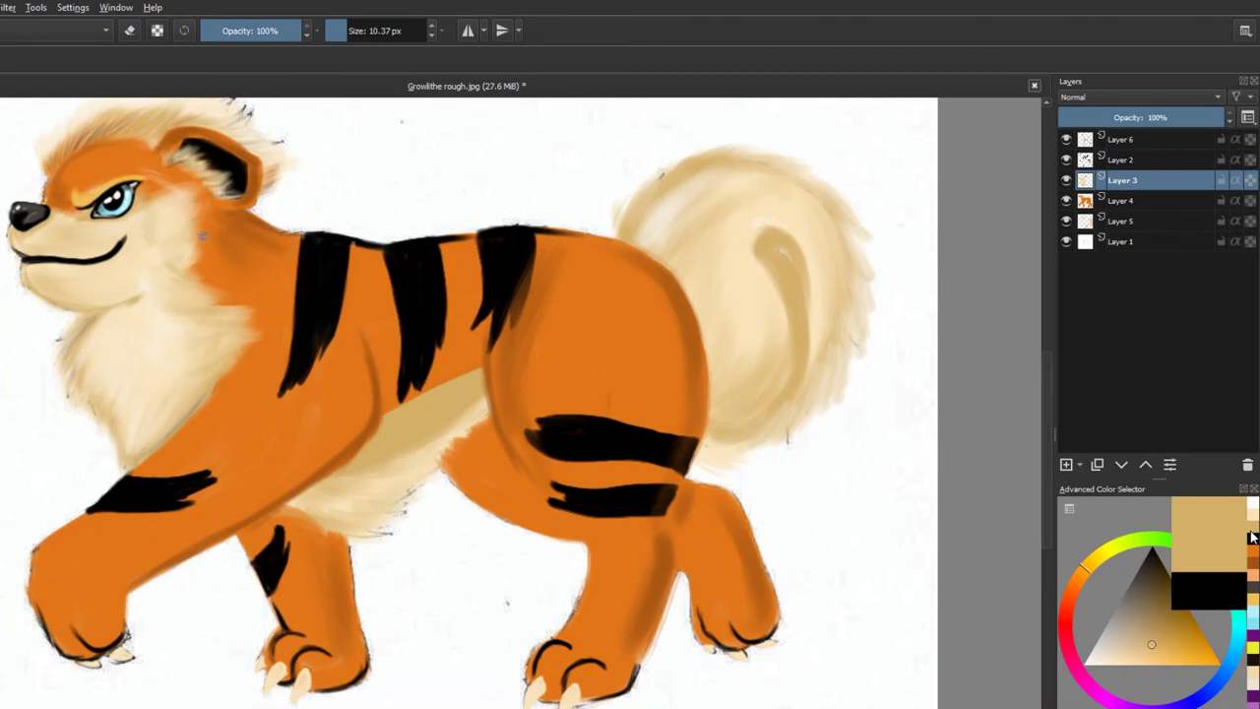
pyautogui.press('e')
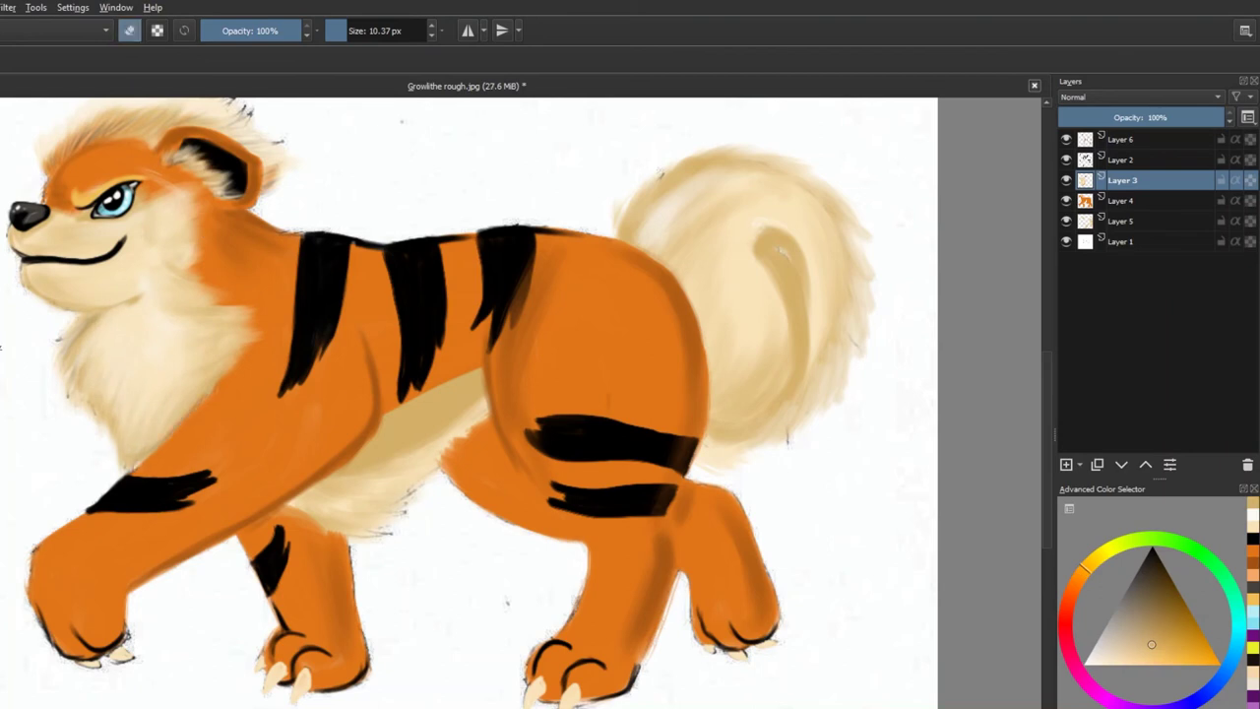
pyautogui.keyDown('ctrl'); pyautogui.click(153, 449); pyautogui.keyUp('ctrl')
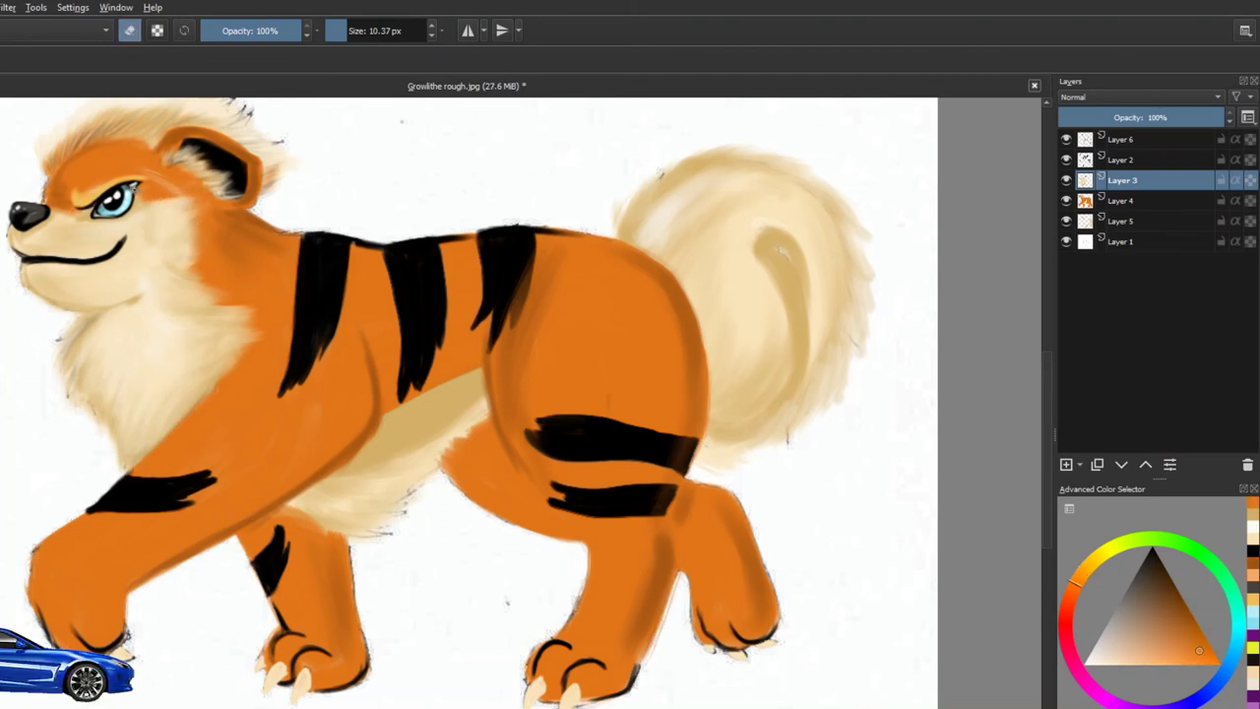
# - Return to Layer 2 with erasing off and orange as the paint colour
pyautogui.click(1122, 159)
pyautogui.keyDown('ctrl'); pyautogui.click(89, 194); pyautogui.keyUp('ctrl')
pyautogui.press('e')
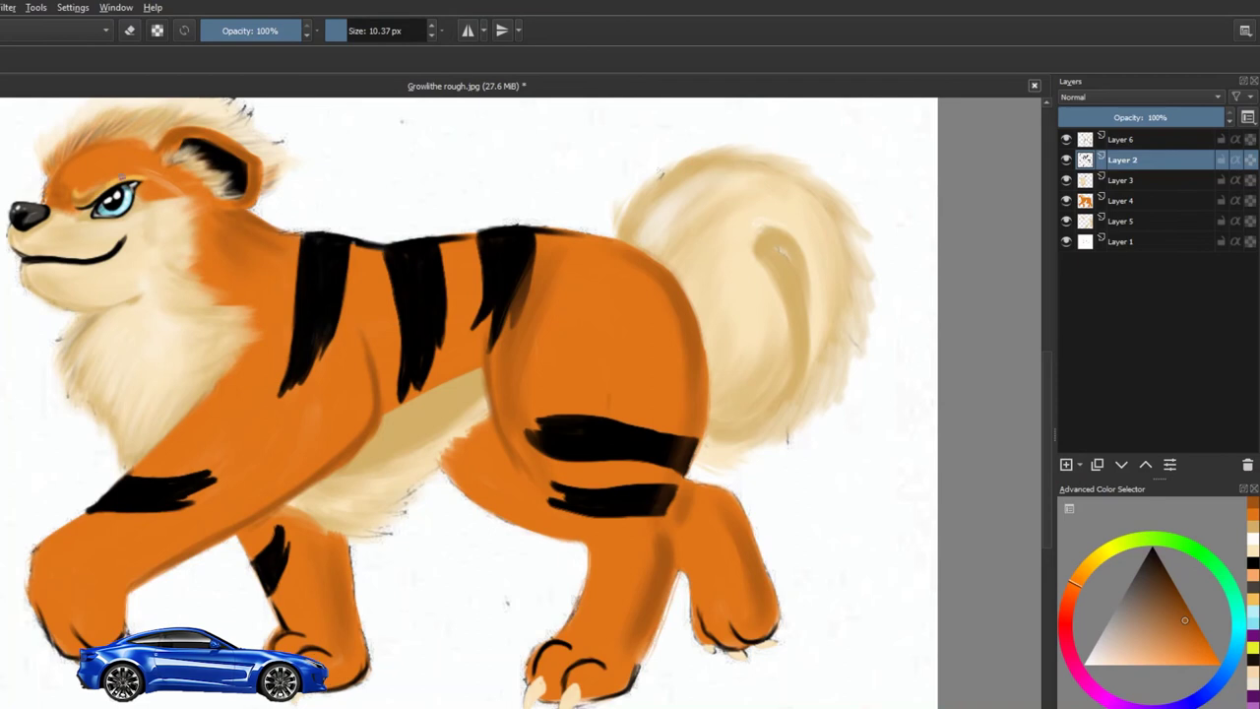
pyautogui.press('pageup')
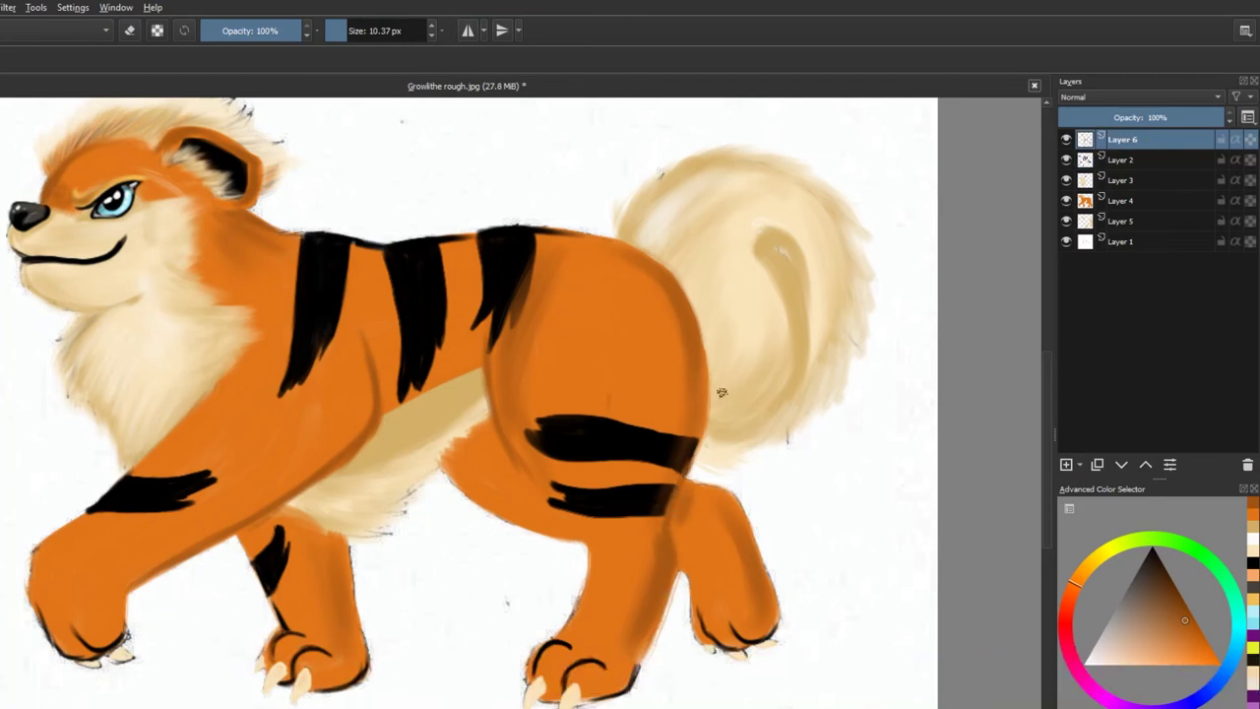
pyautogui.keyDown('ctrl'); pyautogui.click(667, 506); pyautogui.keyUp('ctrl')
pyautogui.keyDown('ctrl'); pyautogui.click(683, 455); pyautogui.keyUp('ctrl')
pyautogui.press('pagedown')
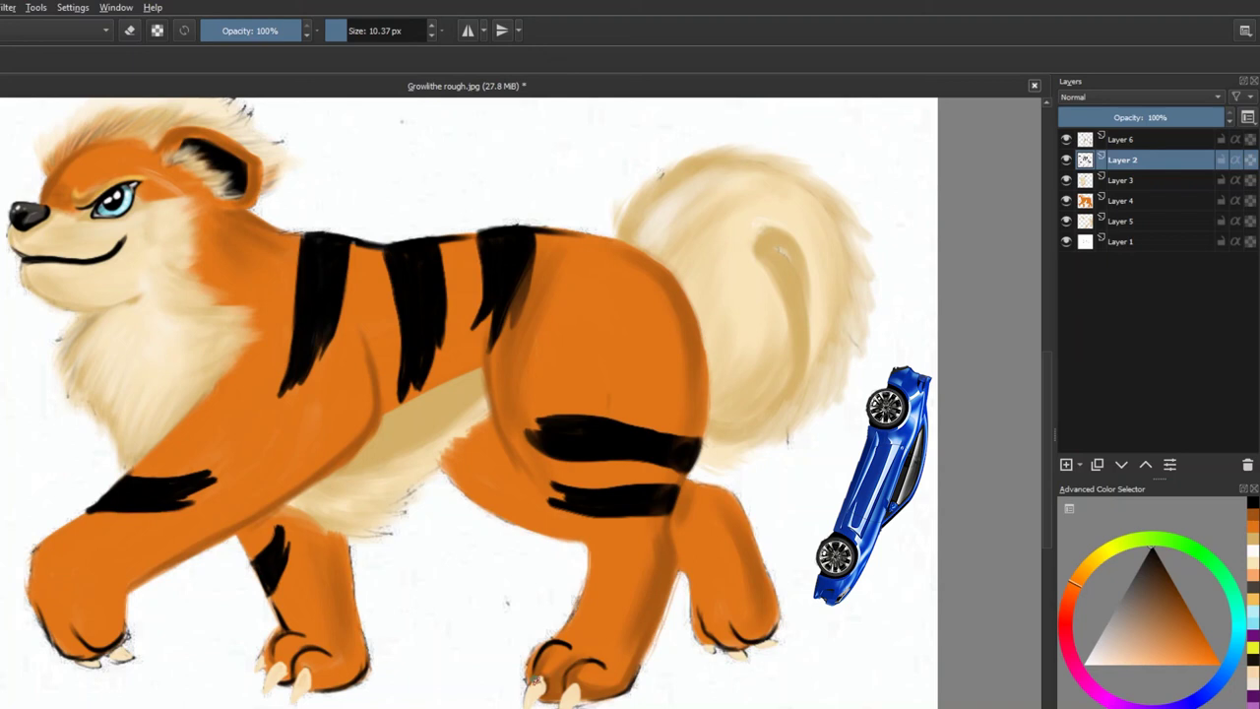
# - Outline the front paw, the hind paw's toes and the front leg edges in orange
pyautogui.moveTo(544, 687)
pyautogui.mouseDown()
pyautogui.moveTo(590, 701)
pyautogui.moveTo(642, 652)
pyautogui.mouseUp()
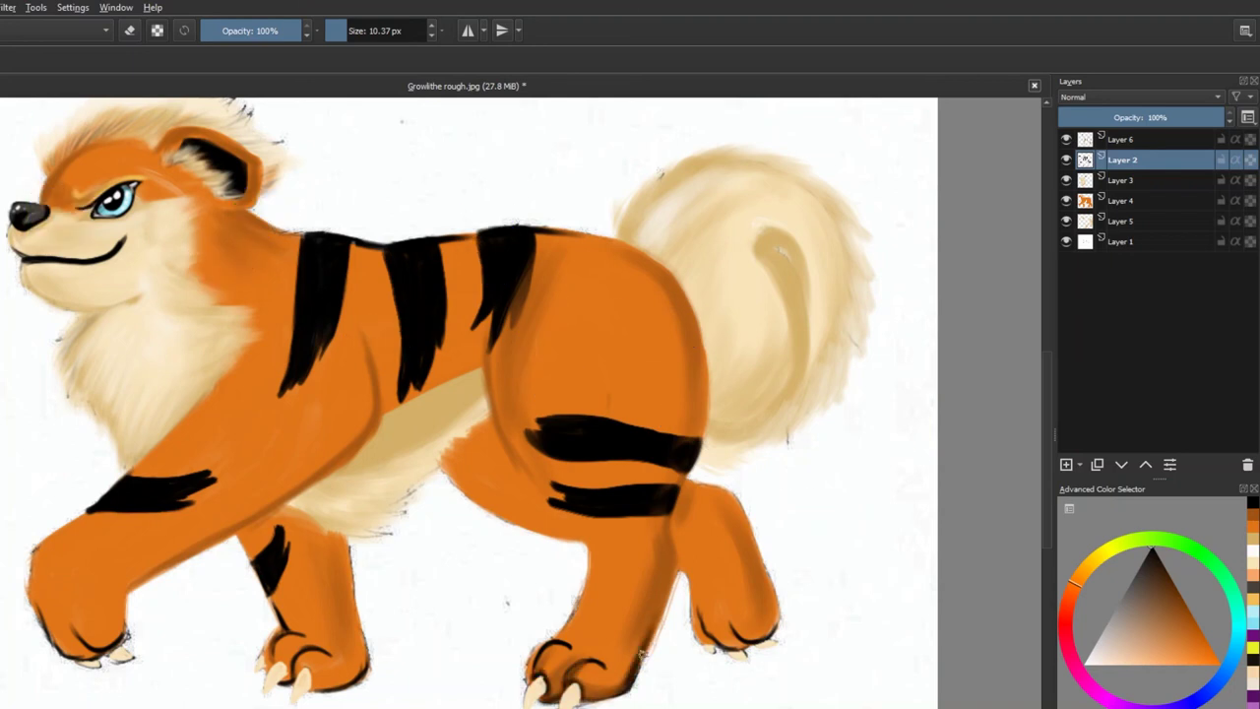
pyautogui.moveTo(775, 620); pyautogui.dragTo(730, 625)
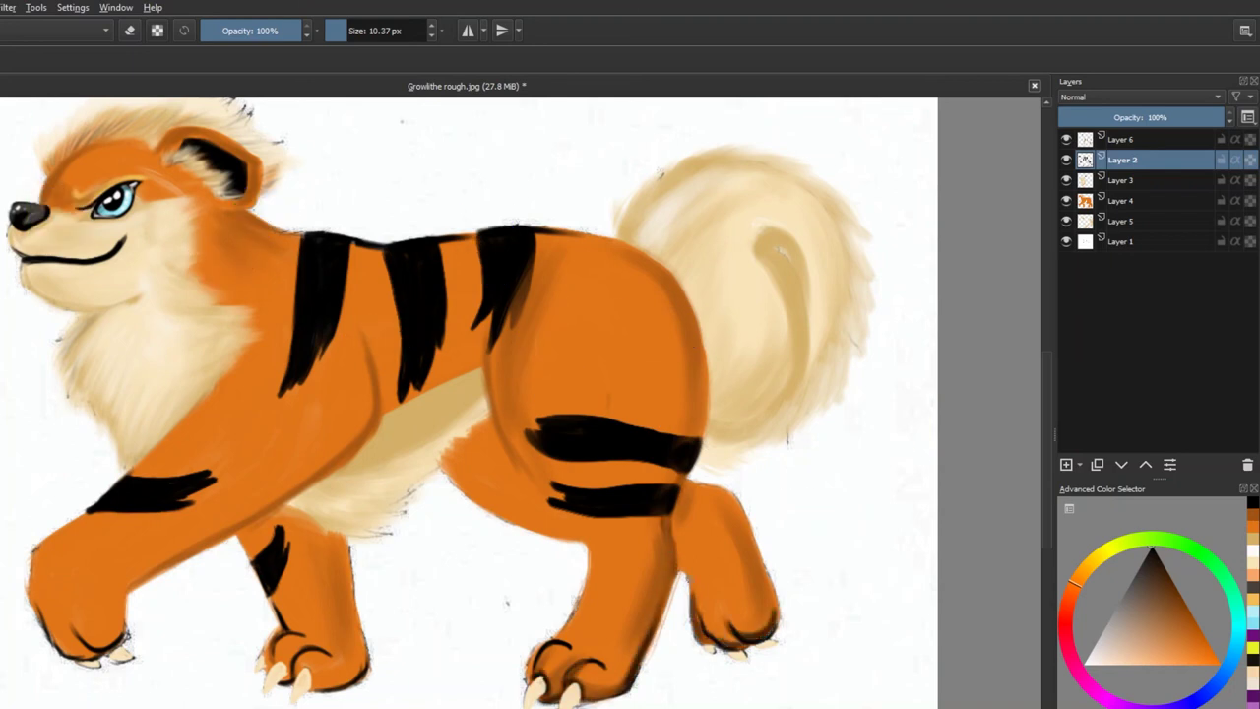
pyautogui.moveTo(351, 549); pyautogui.dragTo(356, 645)
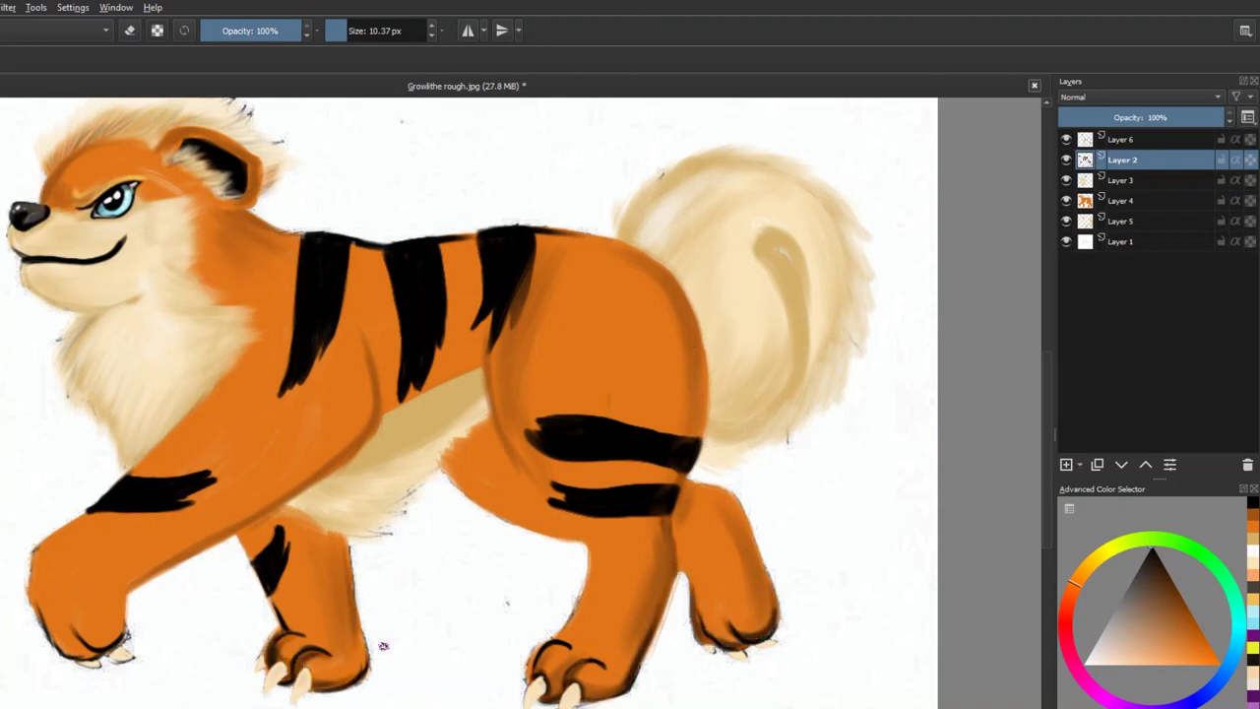
pyautogui.moveTo(157, 581)
pyautogui.mouseDown()
pyautogui.moveTo(67, 651)
pyautogui.moveTo(48, 626)
pyautogui.moveTo(29, 539)
pyautogui.moveTo(241, 359)
pyautogui.mouseUp()
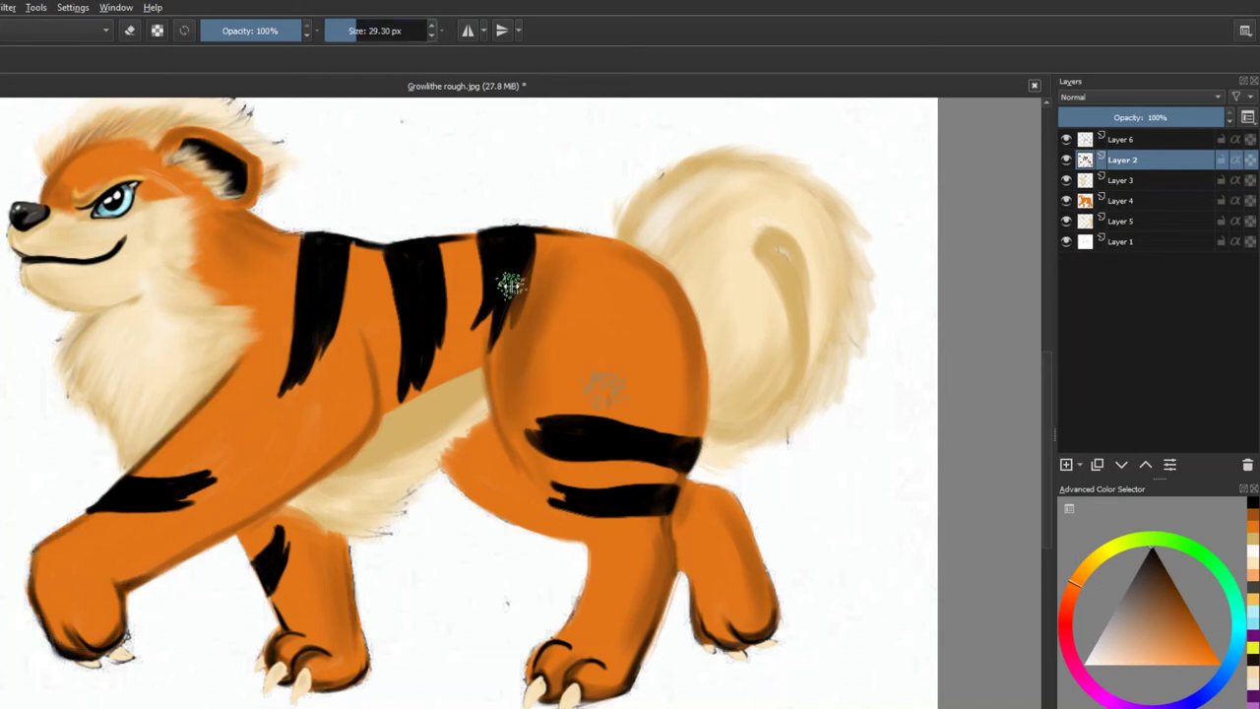
# - Resize the brush and repaint the belly edge in orange on Layer 2
pyautogui.press('[')
pyautogui.press('[')
pyautogui.press('[')
pyautogui.press('[')
pyautogui.press('[')
pyautogui.press('[')
pyautogui.press('pageup')
pyautogui.press('e')
pyautogui.press('pagedown')
pyautogui.press('e')
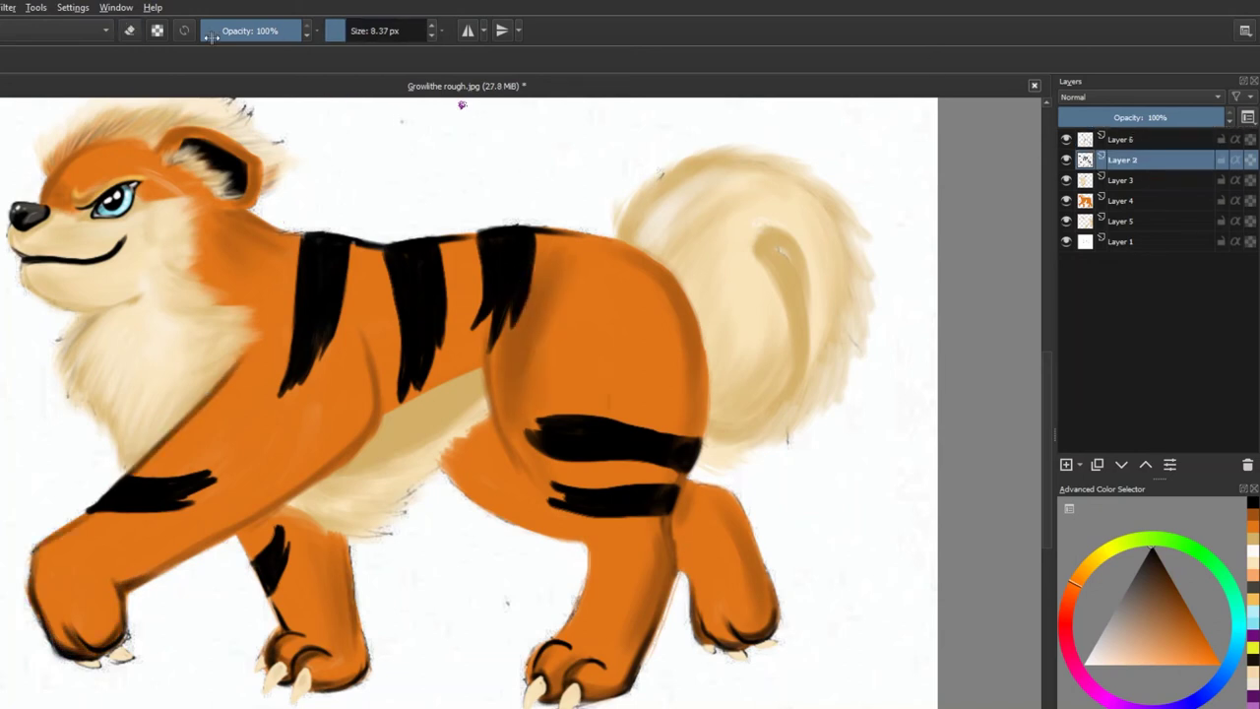
pyautogui.press(']')
pyautogui.press(']')
pyautogui.press(']')
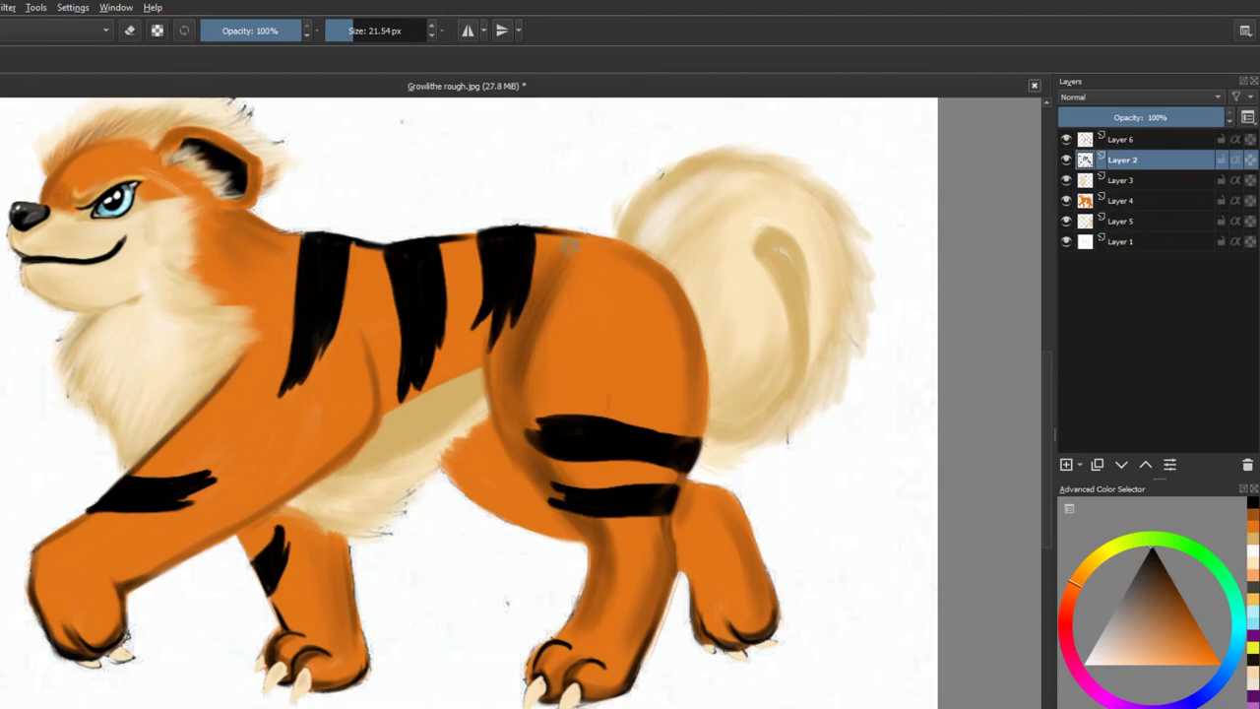
pyautogui.moveTo(466, 350)
pyautogui.mouseDown()
pyautogui.moveTo(455, 403)
pyautogui.moveTo(483, 366)
pyautogui.mouseUp()
# - Shade the leg's left edge and both front legs with darker orange using a smaller brush
pyautogui.press('[')
pyautogui.press('[')
pyautogui.moveTo(492, 424)
pyautogui.mouseDown()
pyautogui.moveTo(568, 523)
pyautogui.moveTo(449, 449)
pyautogui.moveTo(526, 349)
pyautogui.mouseUp()
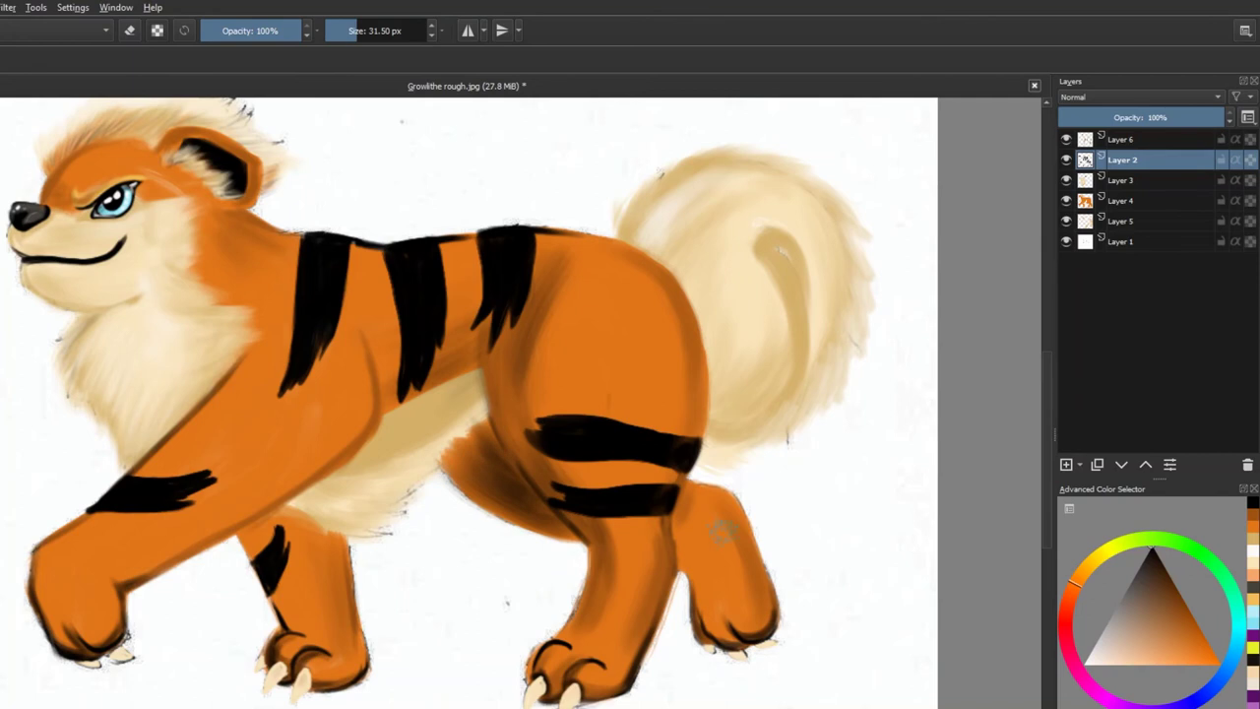
pyautogui.moveTo(721, 531)
pyautogui.mouseDown()
pyautogui.moveTo(701, 557)
pyautogui.moveTo(743, 591)
pyautogui.mouseUp()
pyautogui.moveTo(221, 547)
pyautogui.mouseDown()
pyautogui.moveTo(325, 605)
pyautogui.moveTo(311, 563)
pyautogui.moveTo(297, 630)
pyautogui.mouseUp()
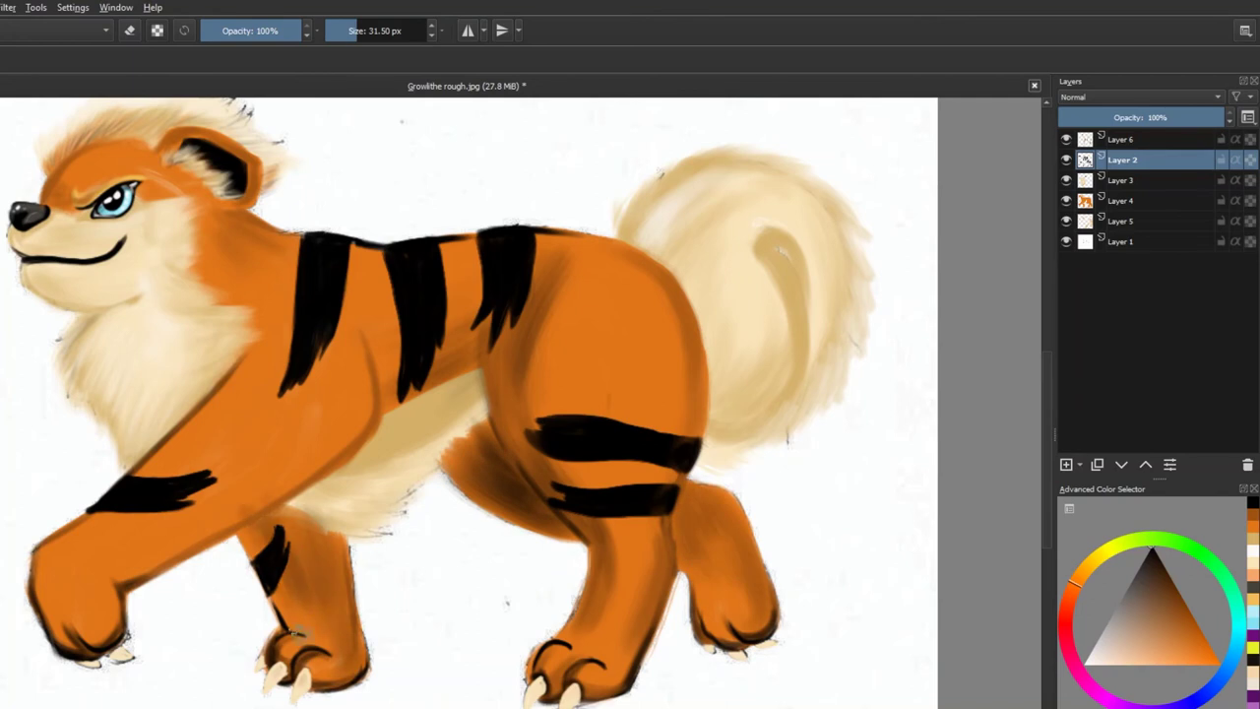
pyautogui.press('e')
pyautogui.press('e')
pyautogui.keyDown('ctrl'); pyautogui.click(334, 426); pyautogui.keyUp('ctrl')
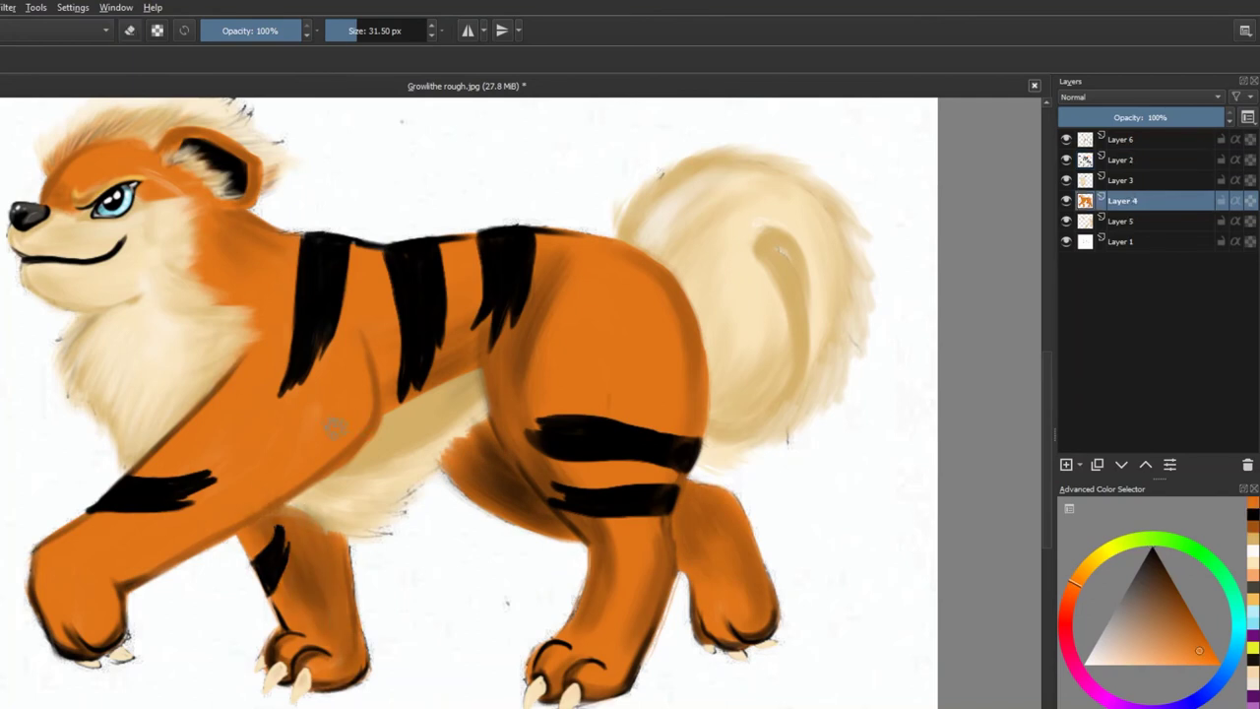
# - On Layer 6, shade the forehead hairline dark brown, extending it toward the ear
pyautogui.scroll(3, 342, 613)
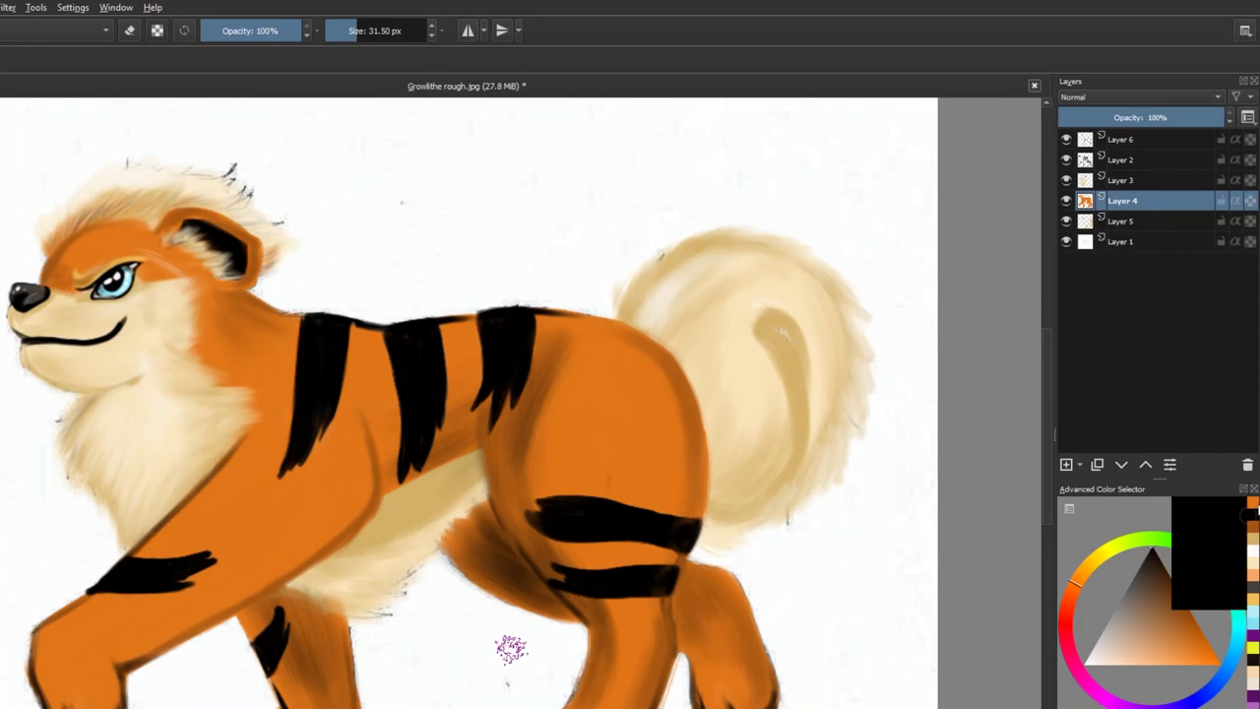
pyautogui.click(1123, 139)
pyautogui.press(']')
pyautogui.press(']')
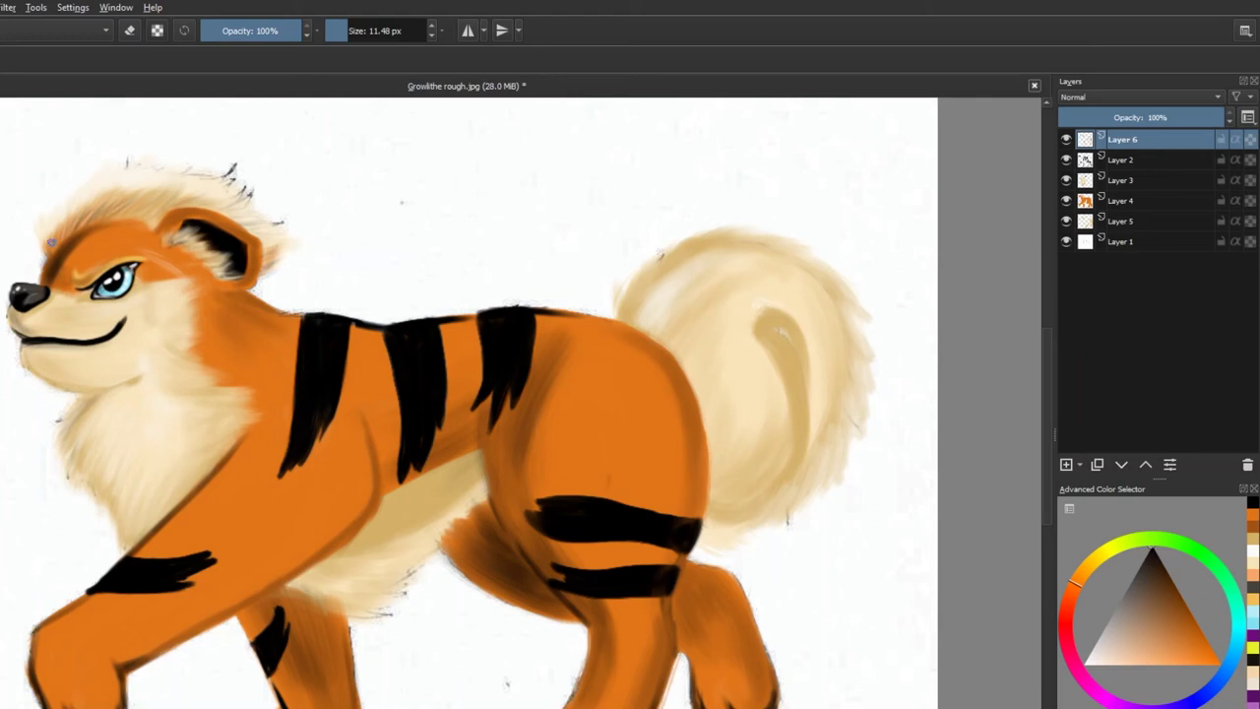
pyautogui.moveTo(51, 242)
pyautogui.mouseDown()
pyautogui.moveTo(149, 216)
pyautogui.moveTo(123, 214)
pyautogui.moveTo(173, 190)
pyautogui.moveTo(29, 276)
pyautogui.mouseUp()
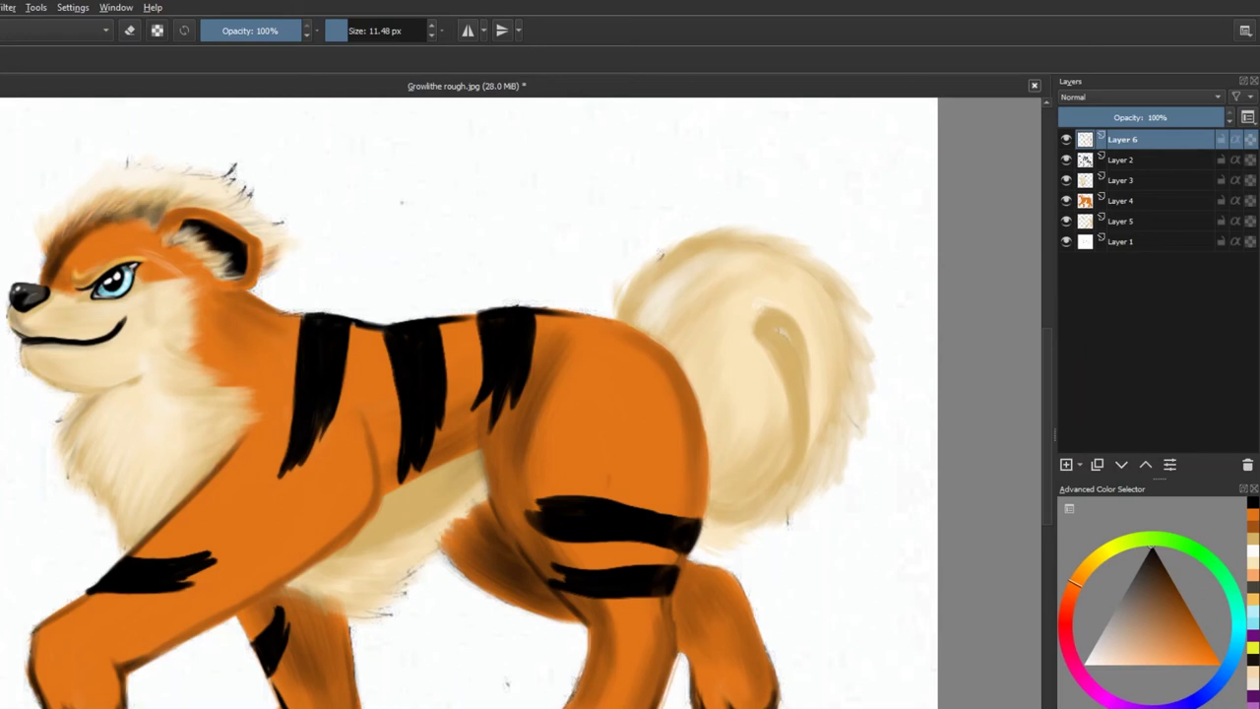
pyautogui.moveTo(153, 214)
pyautogui.mouseDown()
pyautogui.moveTo(108, 192)
pyautogui.moveTo(241, 191)
pyautogui.moveTo(261, 224)
pyautogui.mouseUp()
# - Outline the tail's upper and lower edges and its inner curl in dark brown
pyautogui.press(']')
pyautogui.moveTo(629, 282); pyautogui.dragTo(738, 235)
pyautogui.moveTo(630, 330); pyautogui.dragTo(694, 249)
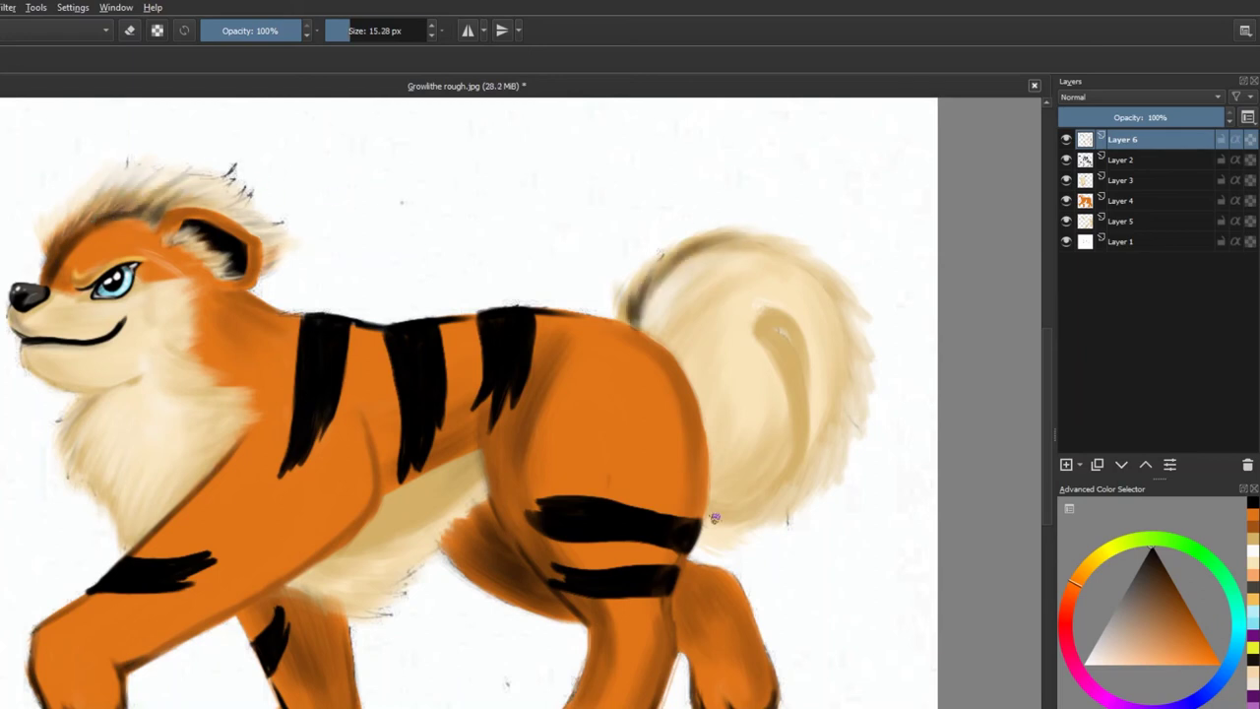
pyautogui.moveTo(704, 527); pyautogui.dragTo(812, 448)
pyautogui.moveTo(766, 321)
pyautogui.mouseDown()
pyautogui.moveTo(776, 490)
pyautogui.moveTo(796, 334)
pyautogui.mouseUp()
pyautogui.moveTo(777, 251)
pyautogui.mouseDown()
pyautogui.moveTo(847, 418)
pyautogui.moveTo(717, 542)
pyautogui.mouseUp()
# - Soften and blend the tail outline using near-white and tan sampled from the tail
pyautogui.keyDown('ctrl'); pyautogui.click(642, 269); pyautogui.keyUp('ctrl')
pyautogui.moveTo(638, 291)
pyautogui.mouseDown()
pyautogui.moveTo(825, 283)
pyautogui.moveTo(846, 421)
pyautogui.moveTo(728, 537)
pyautogui.mouseUp()
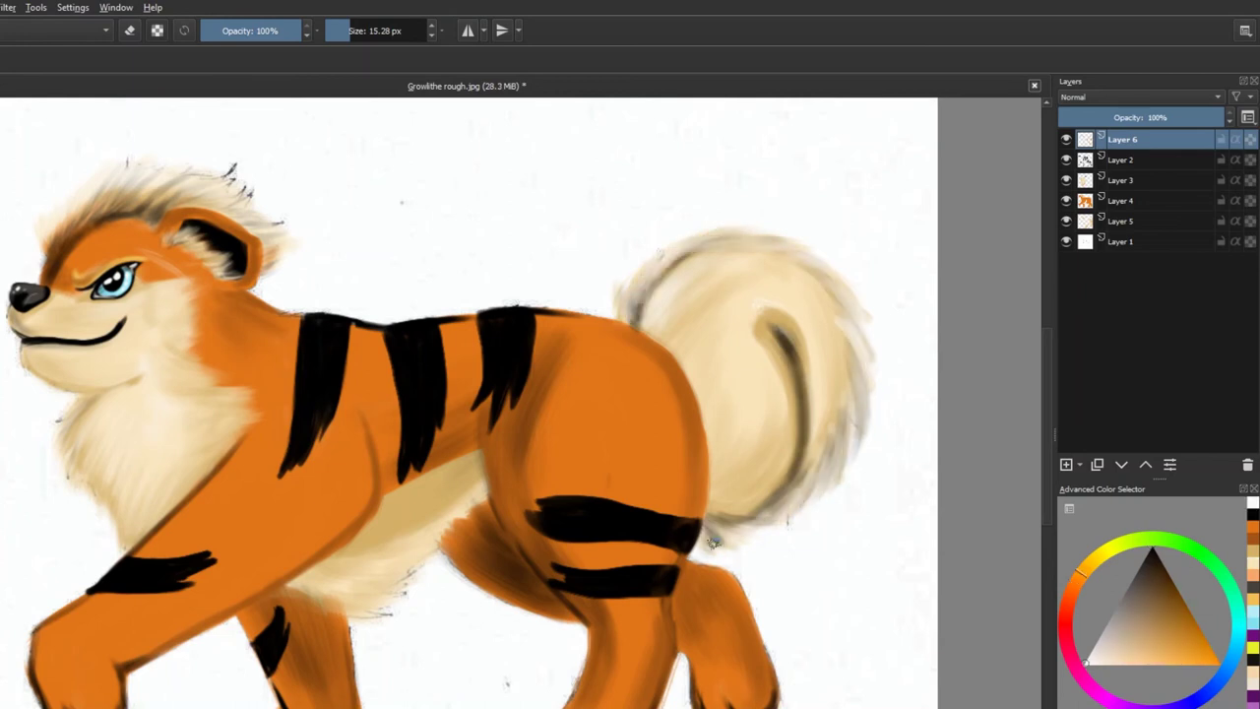
pyautogui.keyDown('ctrl'); pyautogui.click(716, 538); pyautogui.keyUp('ctrl')
pyautogui.moveTo(685, 325); pyautogui.dragTo(729, 295)
pyautogui.moveTo(837, 320)
pyautogui.mouseDown()
pyautogui.moveTo(793, 492)
pyautogui.moveTo(852, 364)
pyautogui.mouseUp()
pyautogui.keyDown('ctrl'); pyautogui.click(723, 259); pyautogui.keyUp('ctrl')
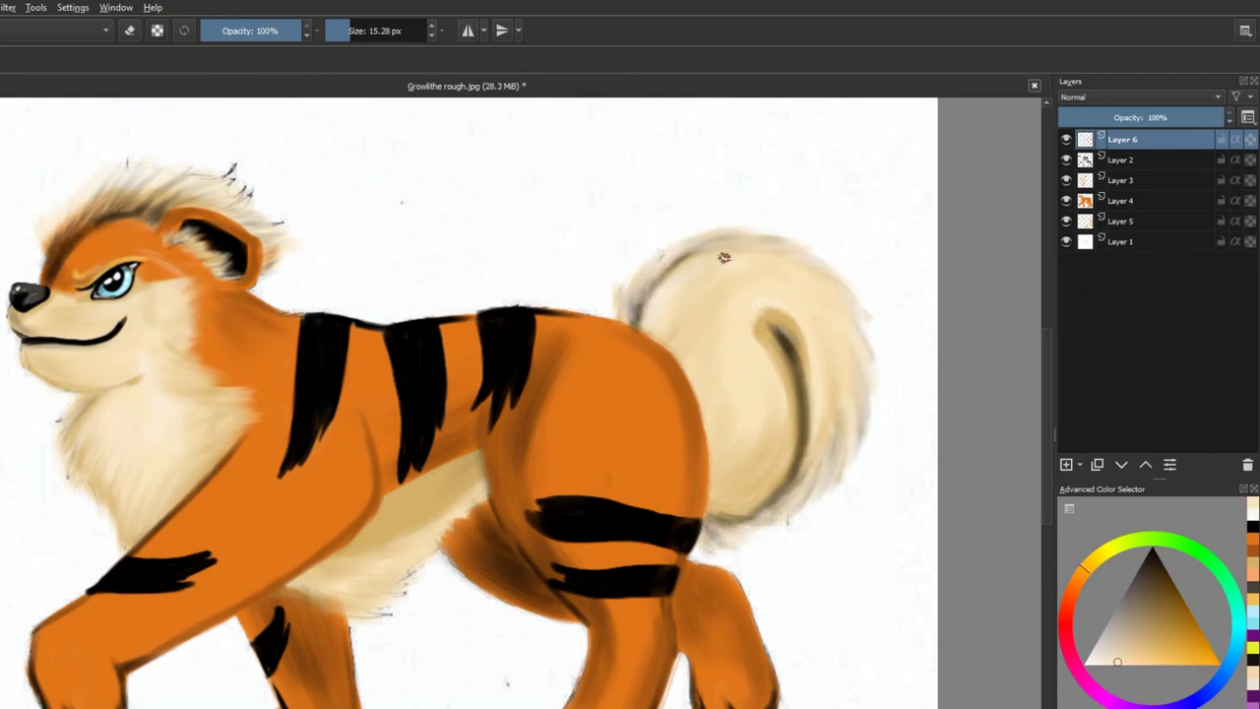
pyautogui.moveTo(822, 483)
pyautogui.mouseDown()
pyautogui.moveTo(811, 374)
pyautogui.moveTo(738, 256)
pyautogui.moveTo(645, 281)
pyautogui.moveTo(704, 330)
pyautogui.moveTo(728, 394)
pyautogui.mouseUp()
pyautogui.moveTo(748, 344); pyautogui.dragTo(767, 438)
# - Move up to Layer 3 and set a small brush size
pyautogui.hscroll(-2, 424, 579)
pyautogui.press('e')
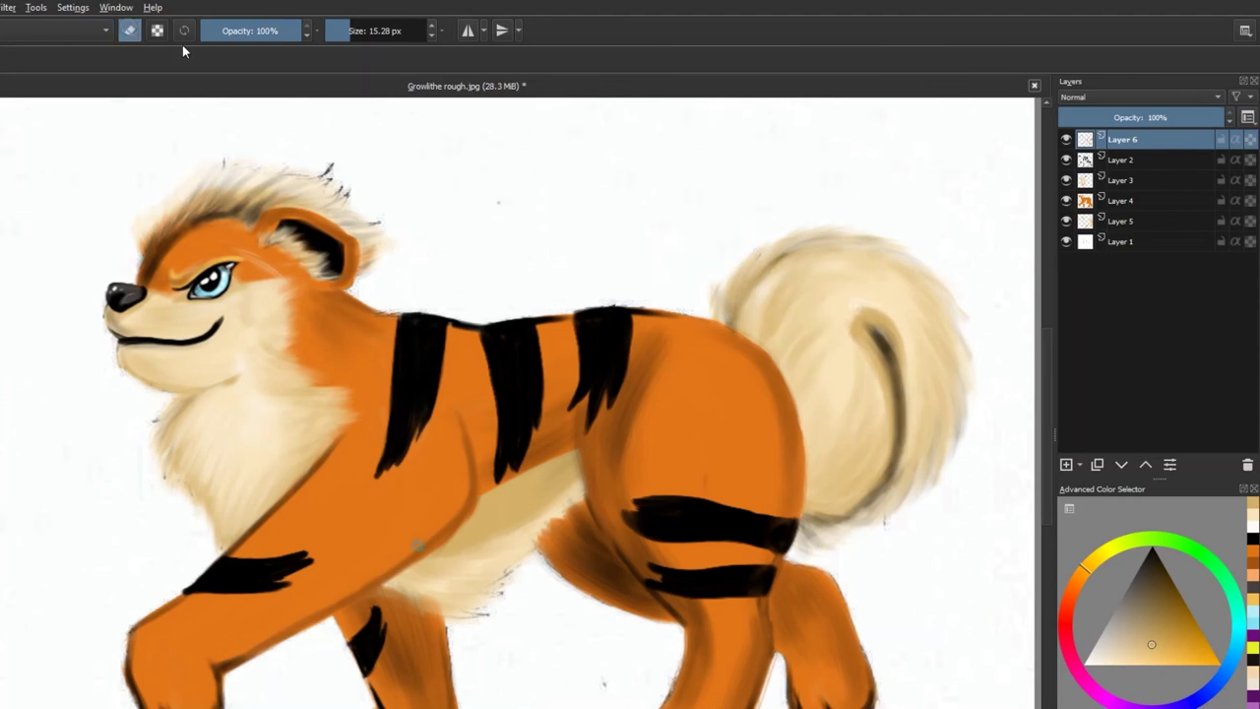
pyautogui.click(1122, 220)
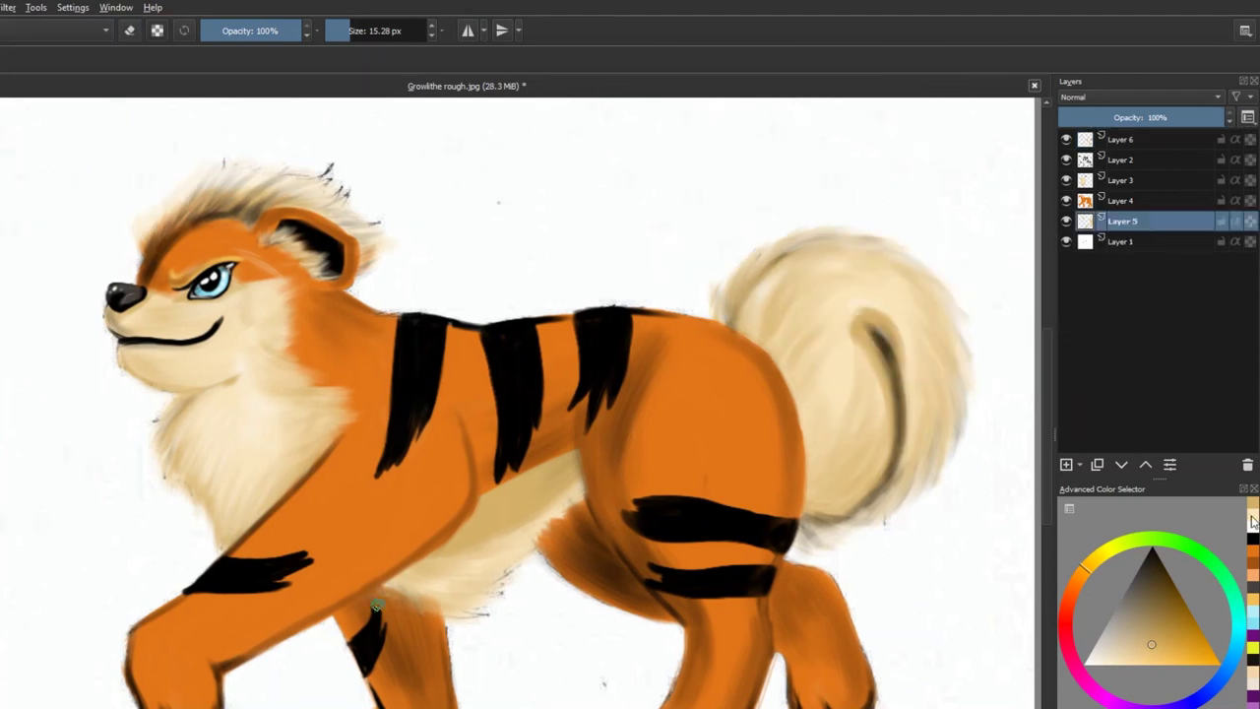
pyautogui.press('pageup')
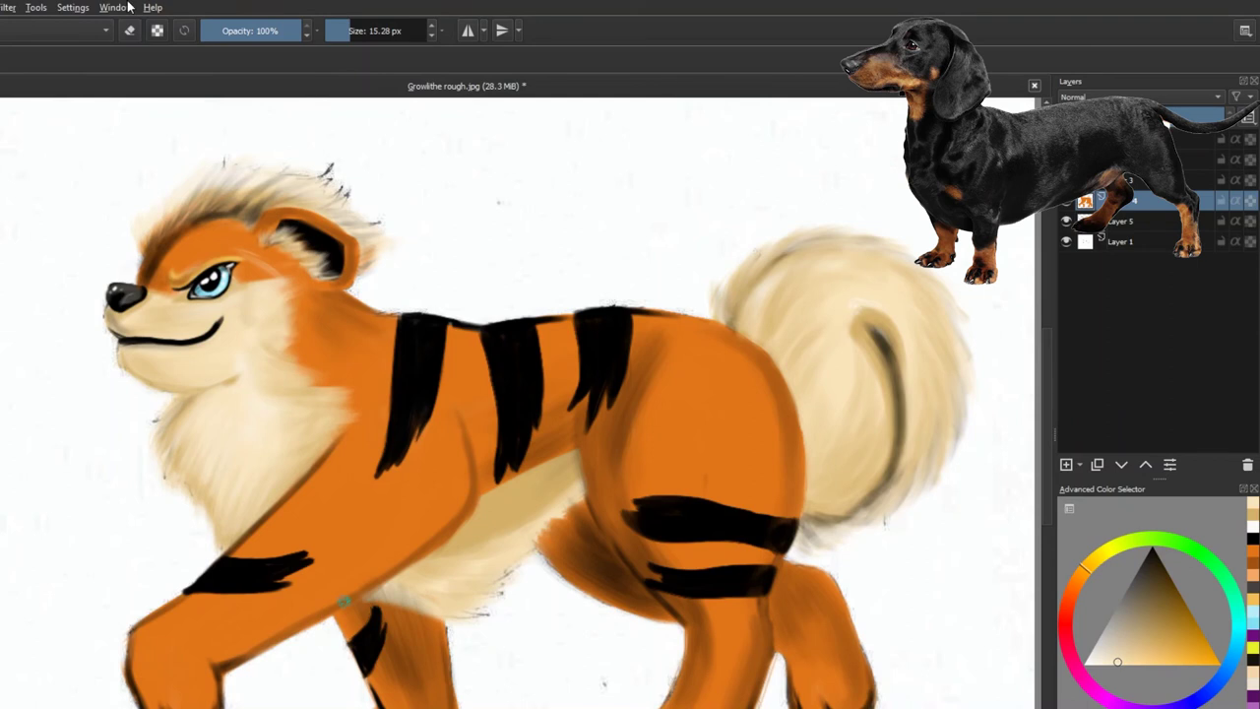
pyautogui.press('pageup')
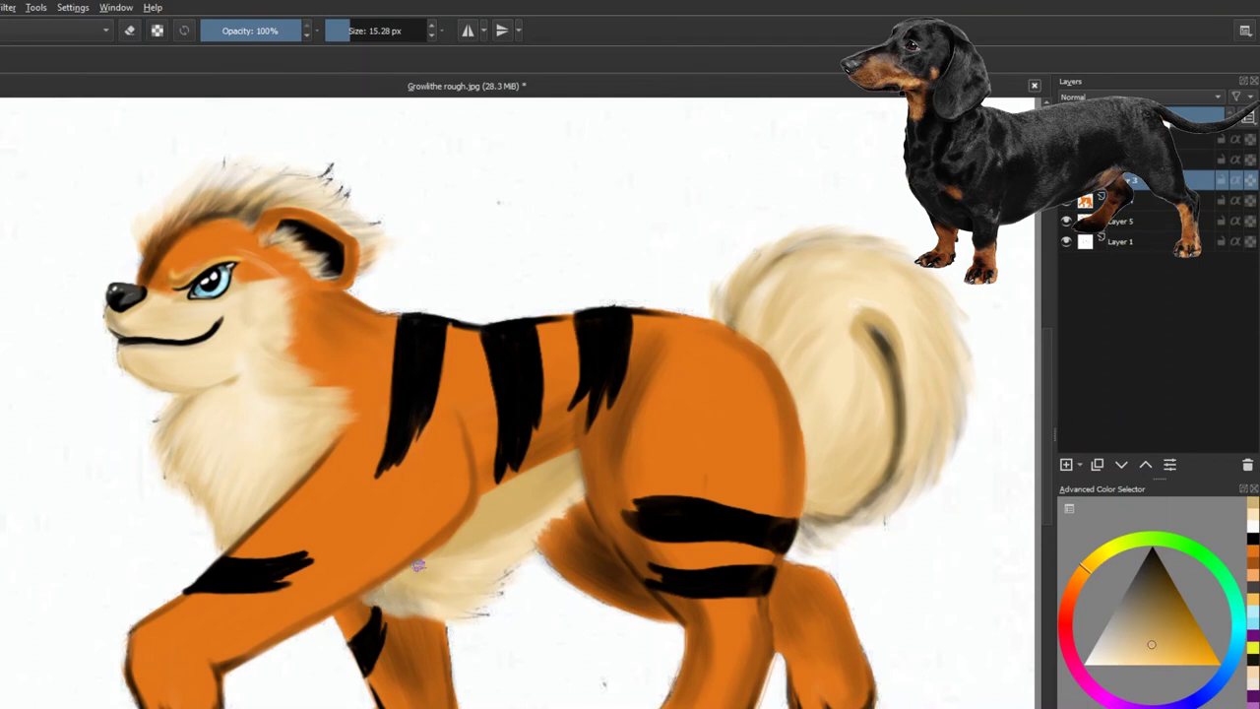
pyautogui.moveTo(404, 590); pyautogui.dragTo(399, 593)
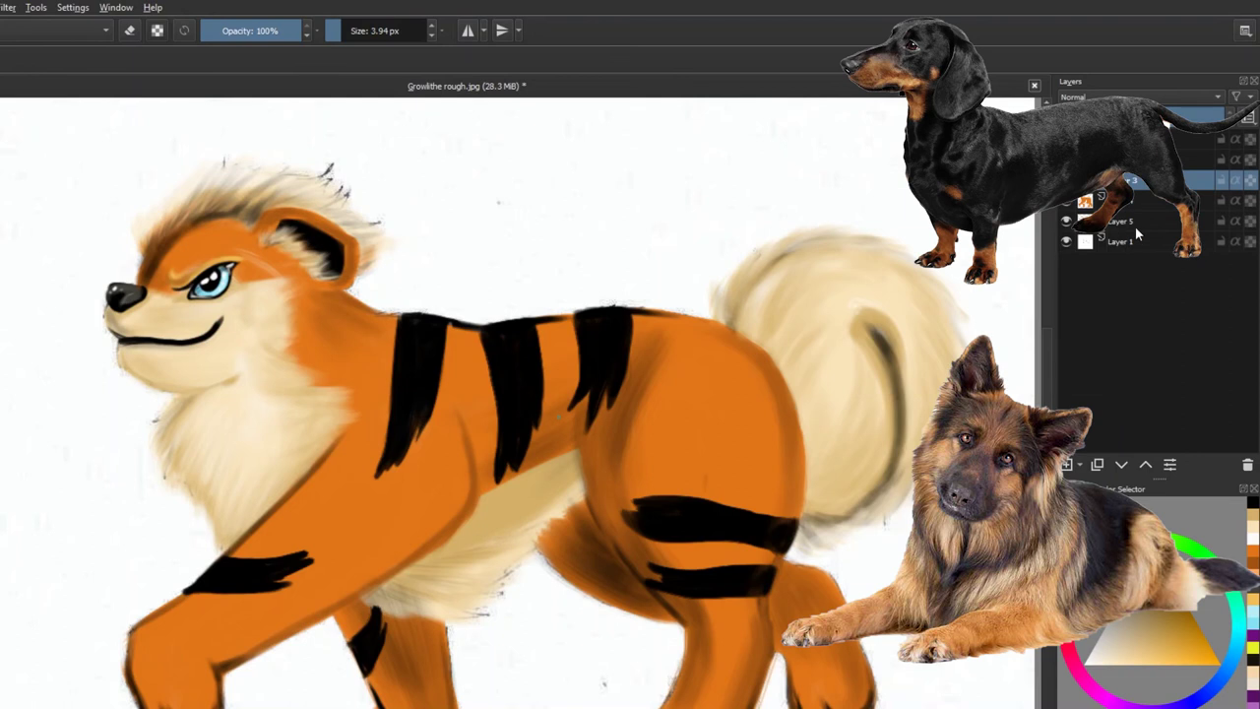
pyautogui.press(']')
pyautogui.press(']')
pyautogui.press(']')
pyautogui.press(']')
pyautogui.press(']')
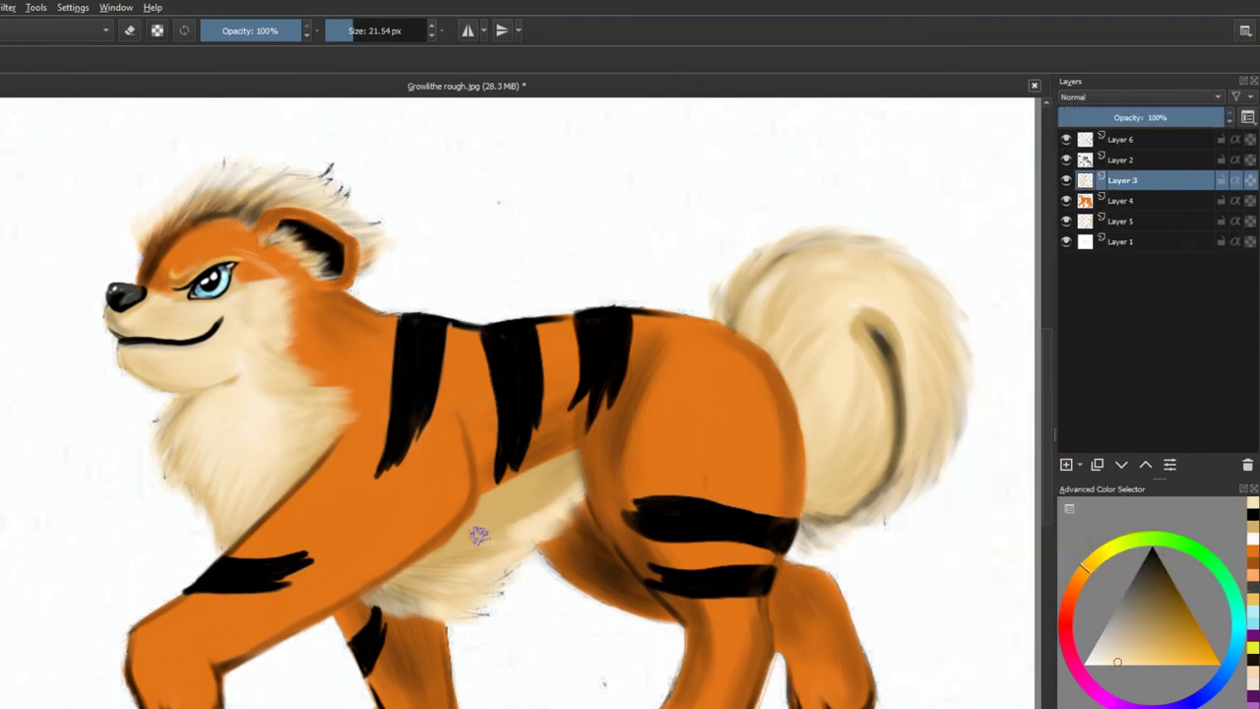
pyautogui.click(342, 31)
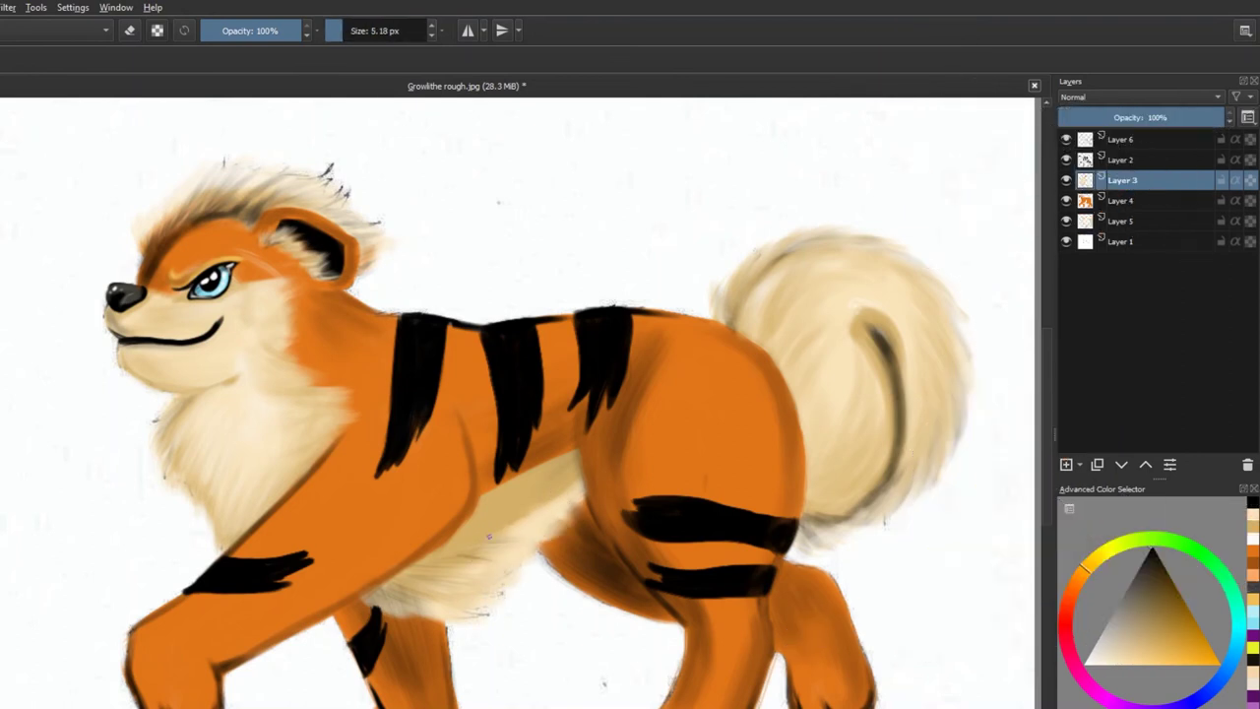
# - Shade the belly's upper edge with a mid tan-orange
pyautogui.keyDown('ctrl'); pyautogui.click(508, 518); pyautogui.keyUp('ctrl')
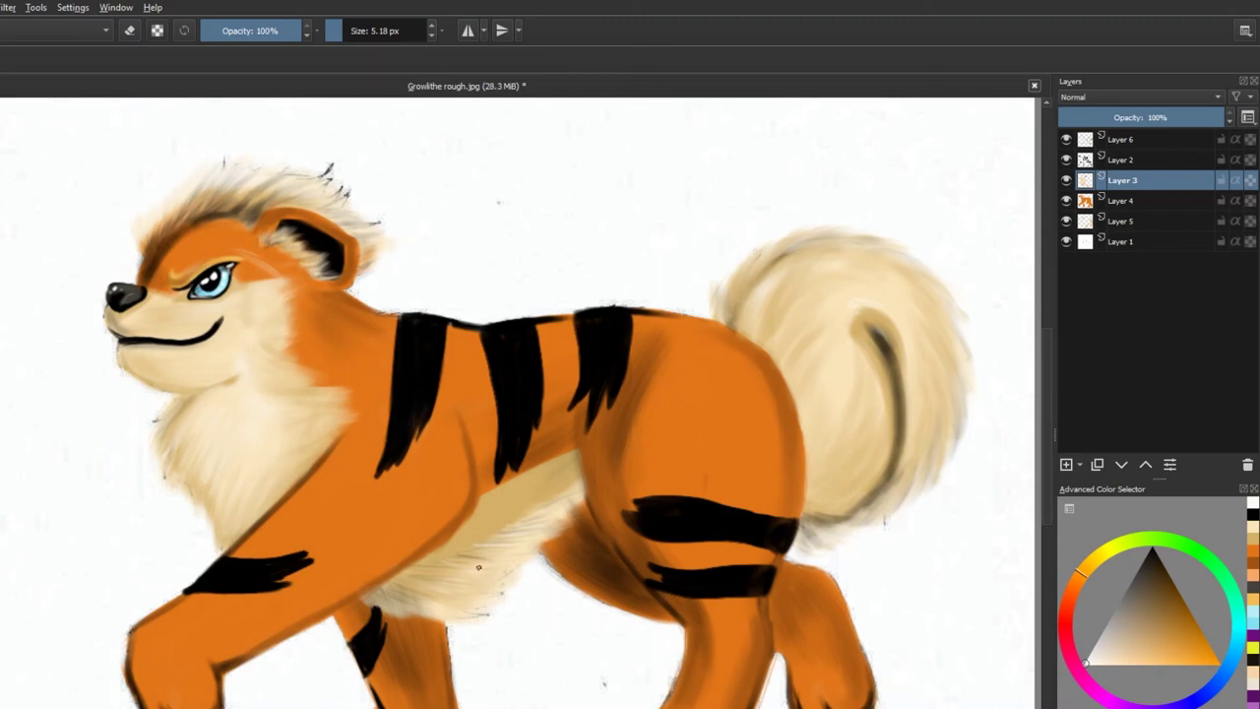
pyautogui.keyDown('ctrl'); pyautogui.click(604, 563); pyautogui.keyUp('ctrl')
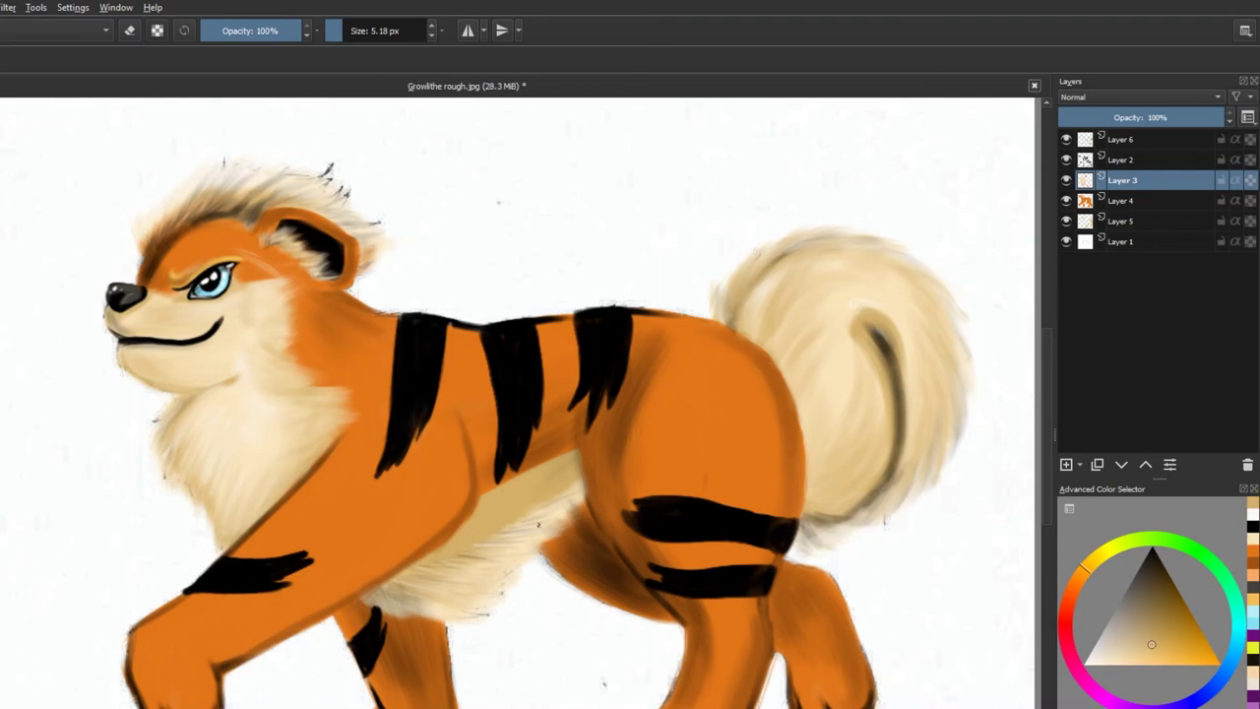
pyautogui.moveTo(576, 455); pyautogui.dragTo(436, 562)
pyautogui.press(']')
pyautogui.press(']')
pyautogui.press(']')
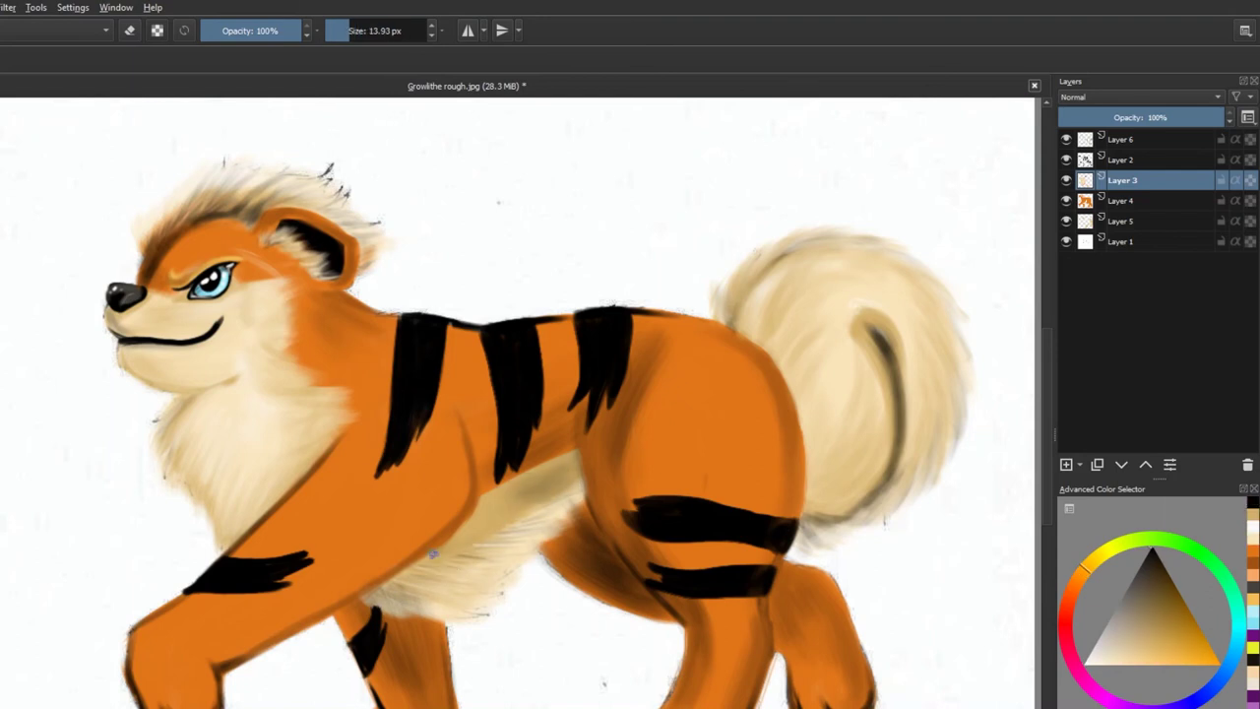
pyautogui.moveTo(515, 512)
pyautogui.mouseDown()
pyautogui.moveTo(458, 539)
pyautogui.moveTo(517, 489)
pyautogui.mouseUp()
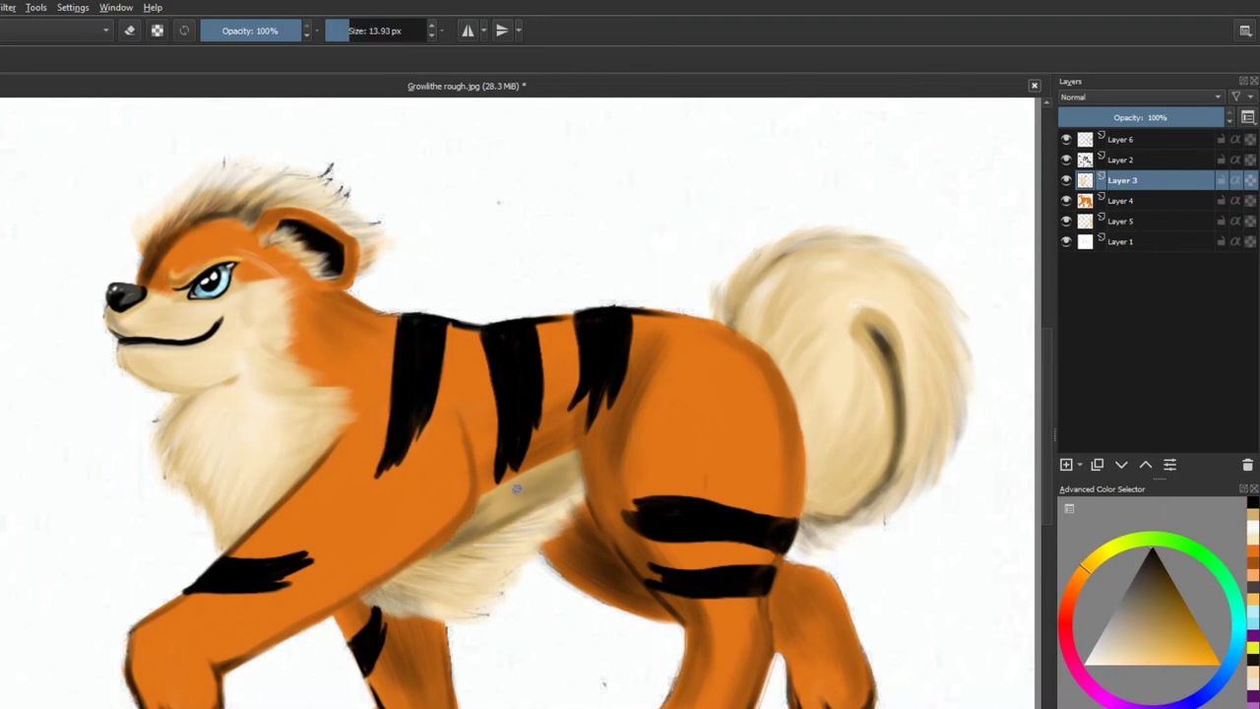
# - Shade the hind leg darker on Layer 6 with a larger brush
pyautogui.press('pageup')
pyautogui.press('pageup')
pyautogui.press(']')
pyautogui.press(']')
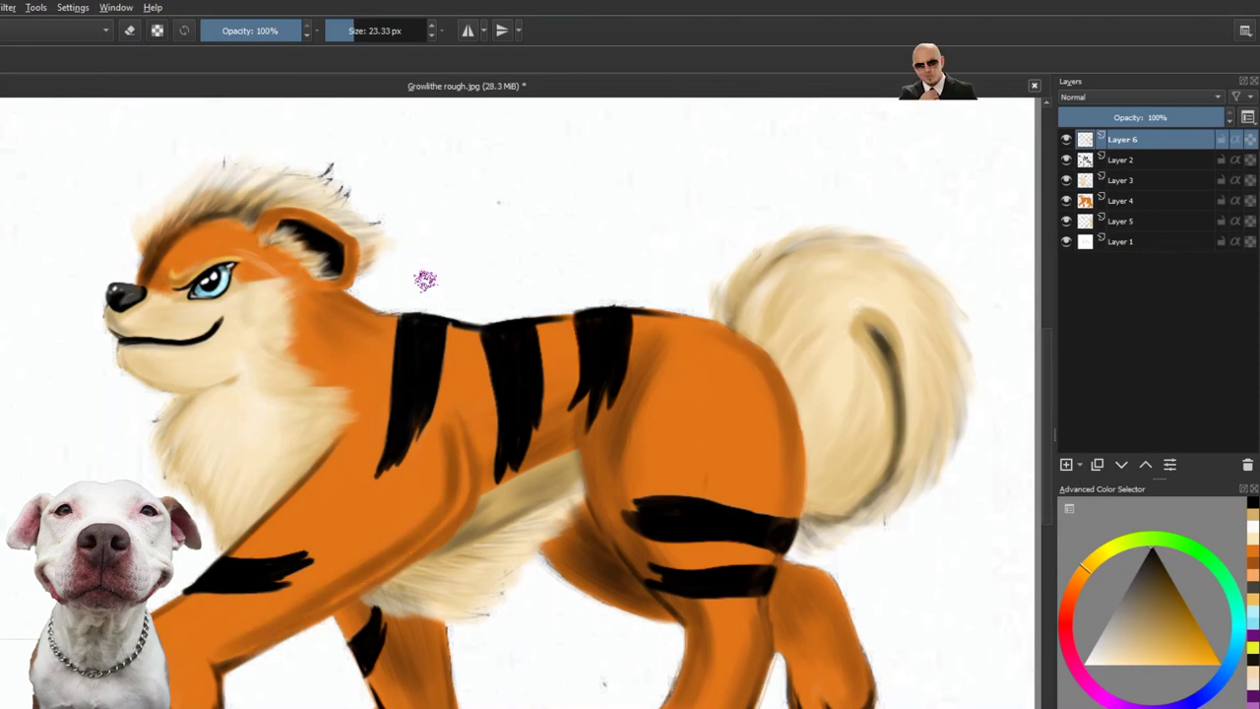
pyautogui.moveTo(782, 585); pyautogui.dragTo(777, 646)
pyautogui.moveTo(818, 591); pyautogui.dragTo(843, 638)
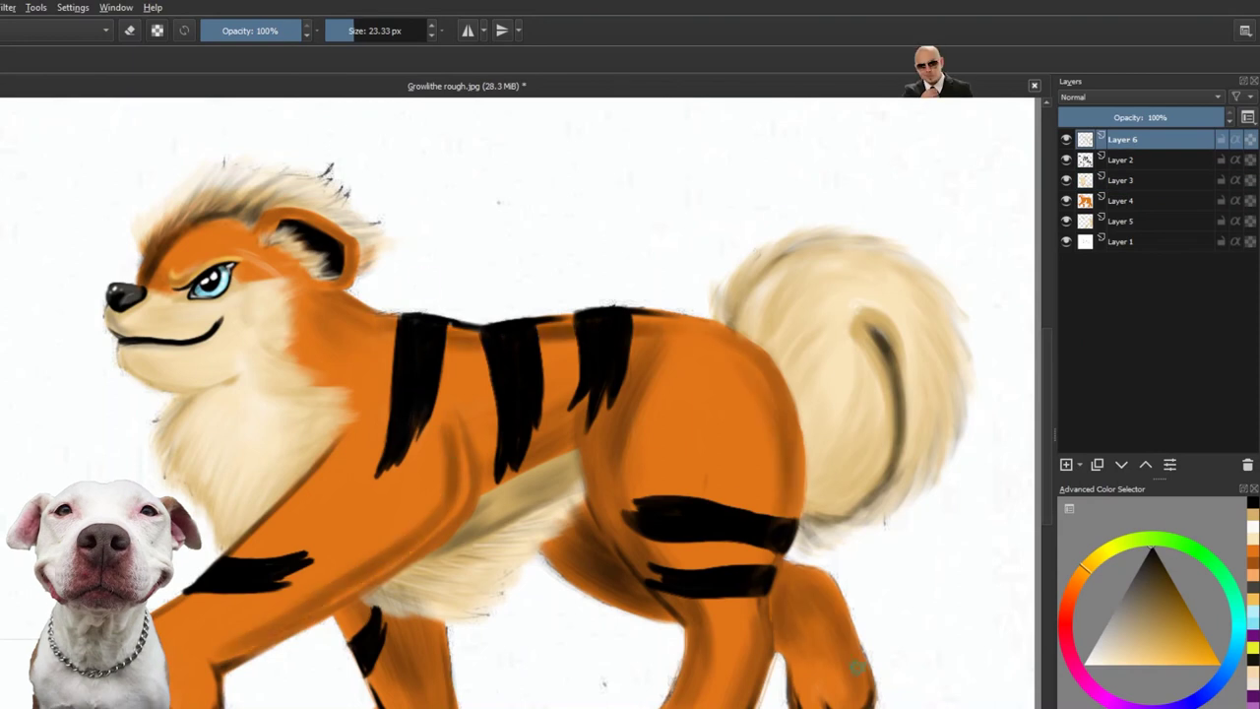
# - Darken and lengthen the mouth line on Layer 2
pyautogui.press('pagedown')
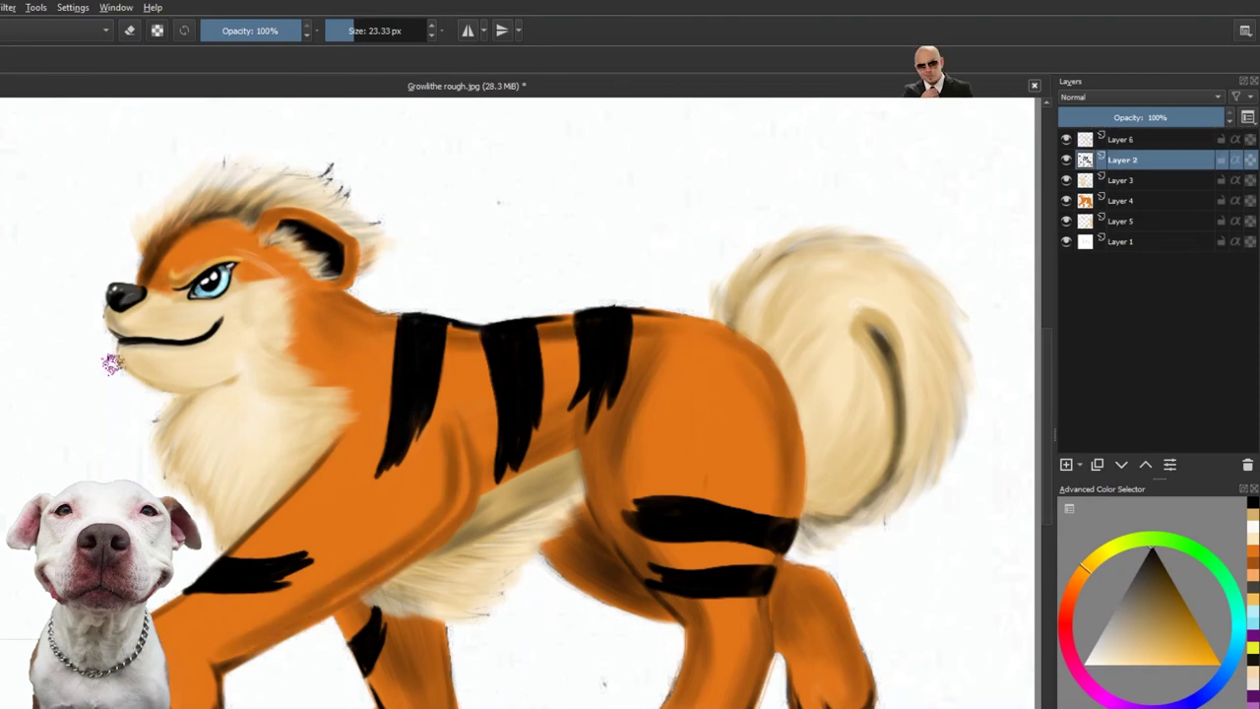
pyautogui.press('e')
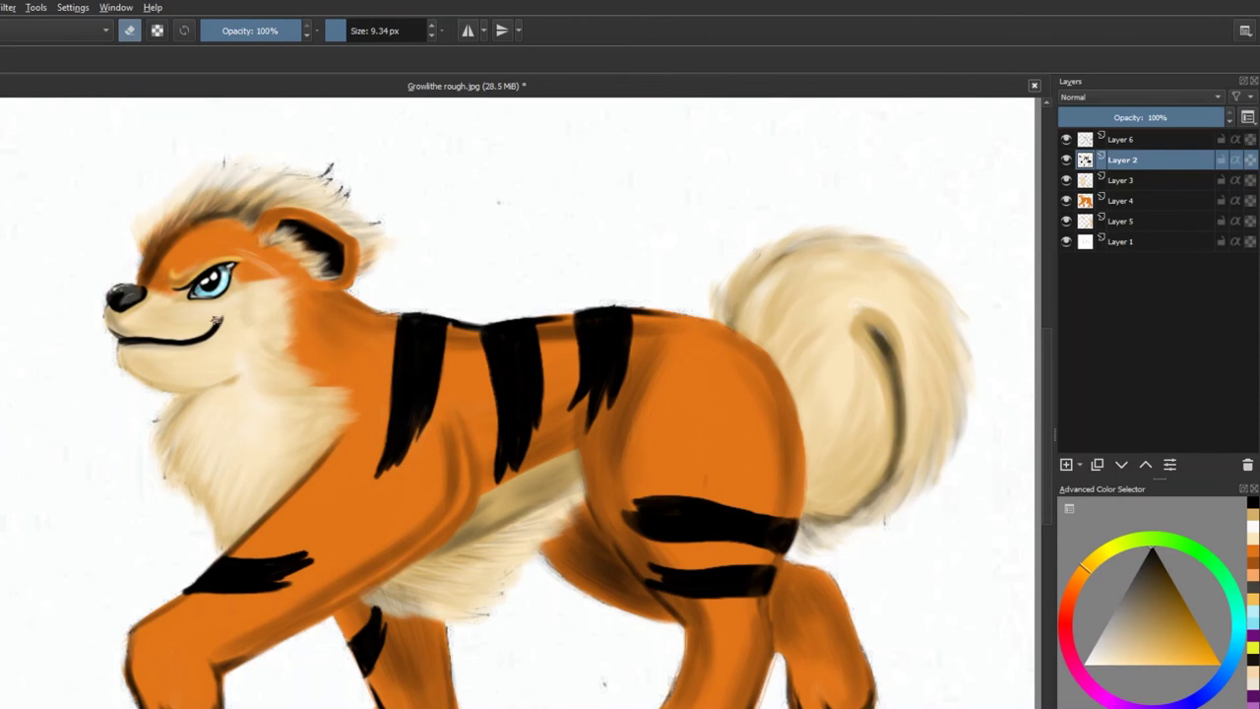
pyautogui.press('pagedown')
pyautogui.press('e')
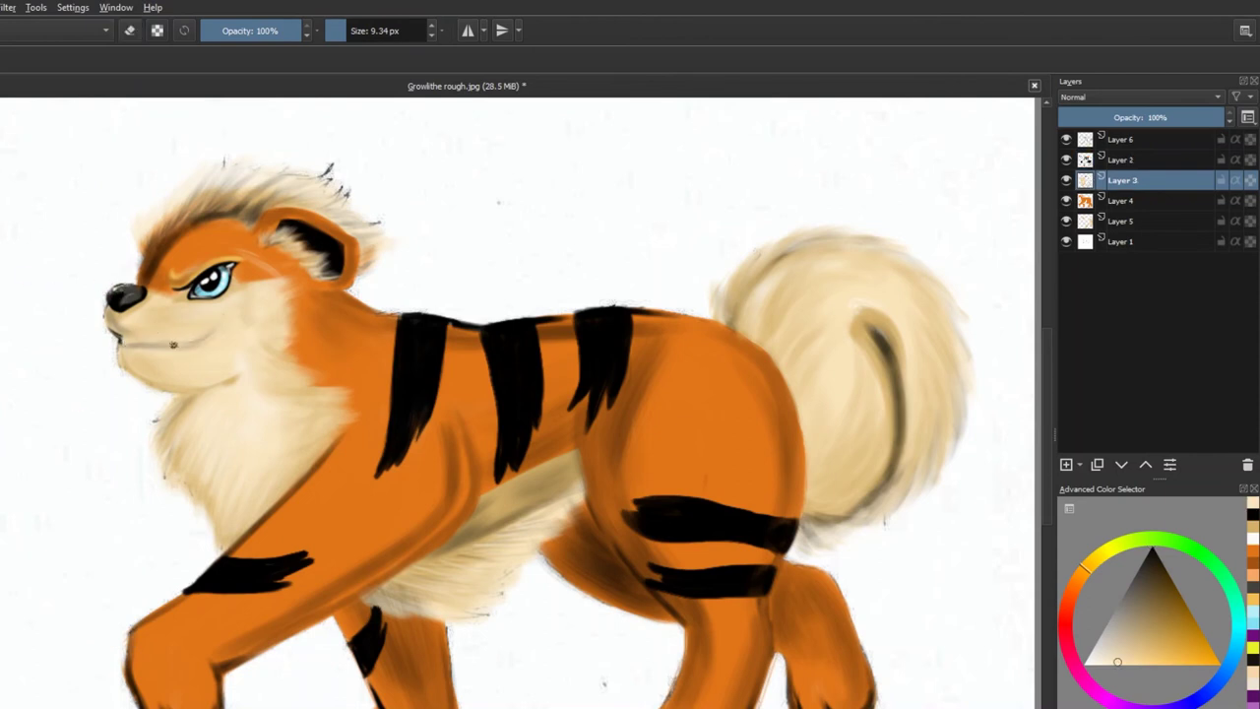
pyautogui.press('pageup')
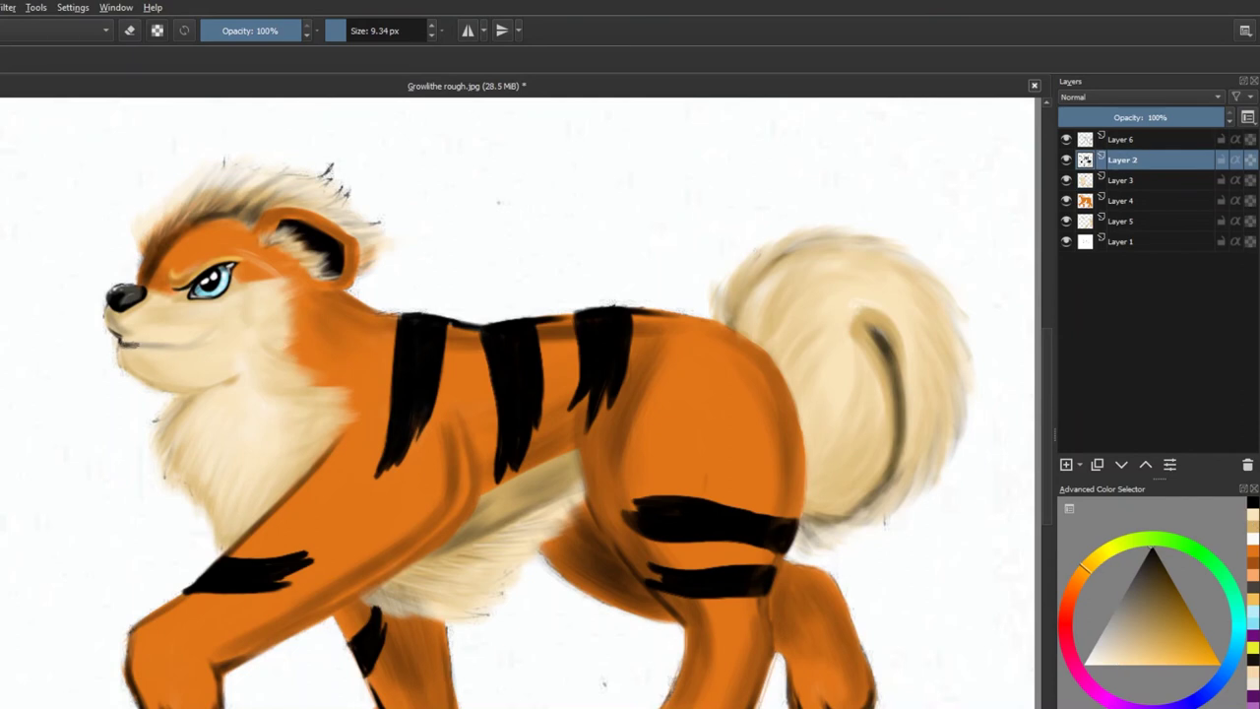
pyautogui.moveTo(182, 351); pyautogui.dragTo(125, 346)
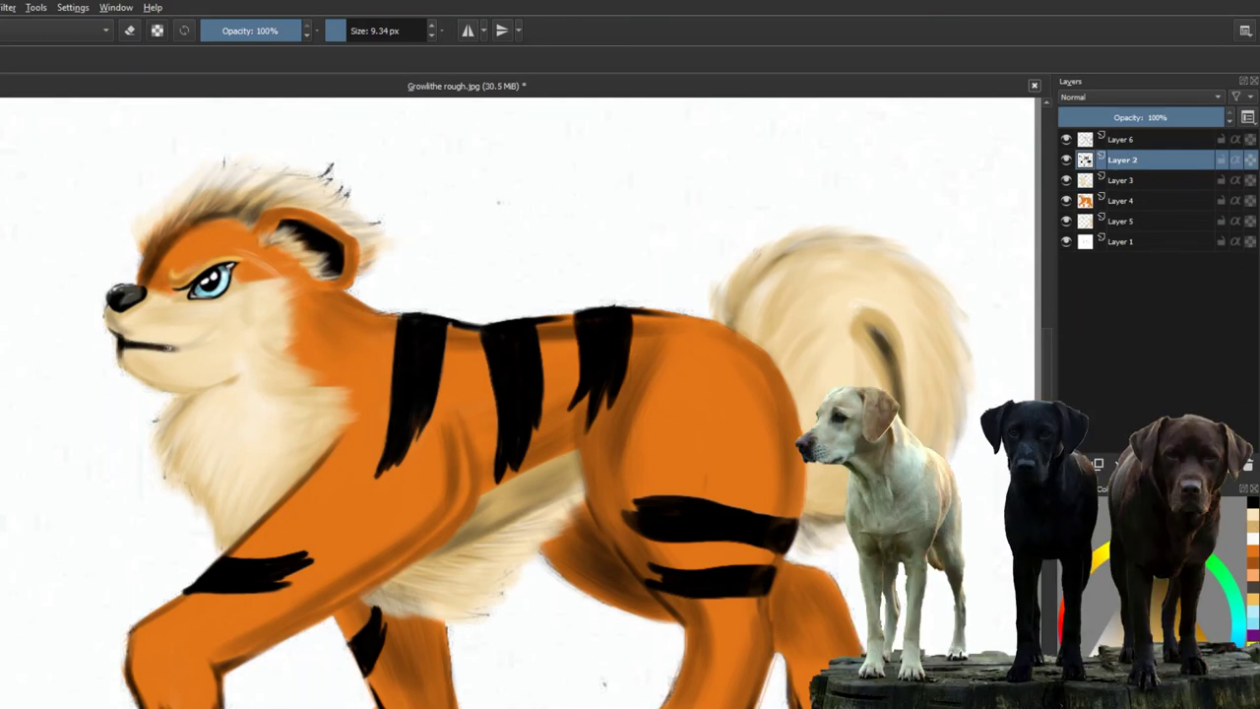
pyautogui.press('e')
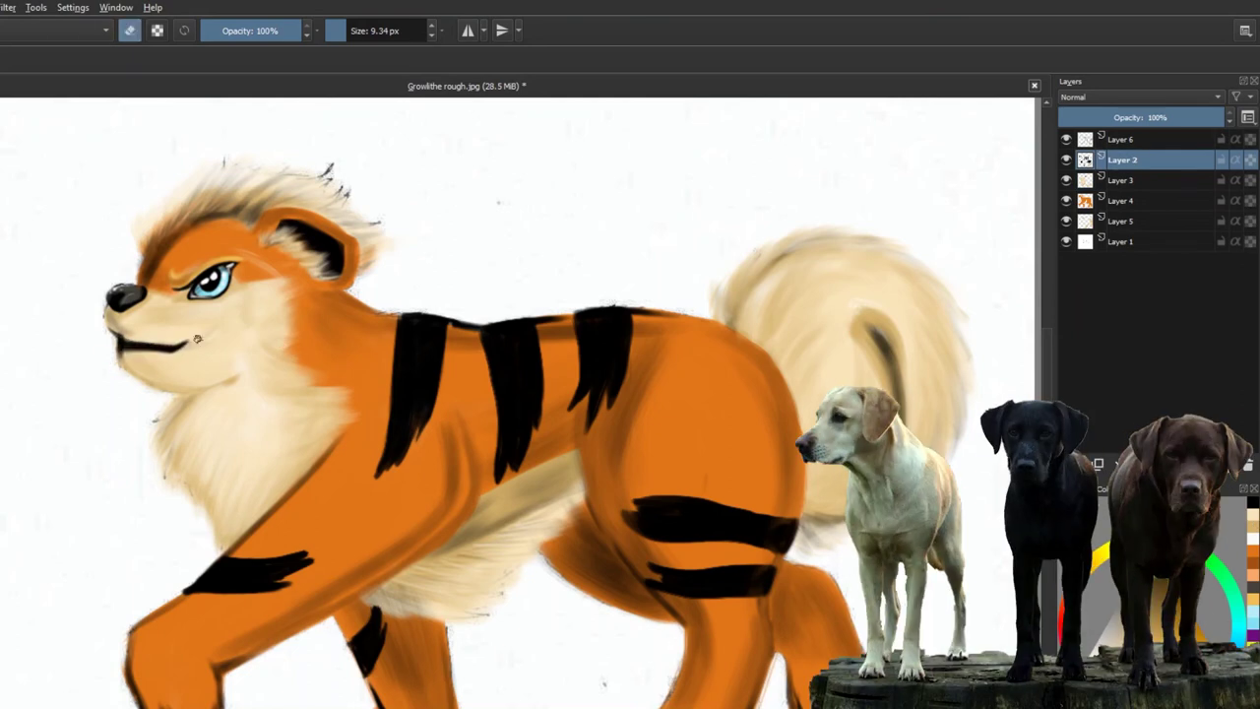
pyautogui.press('e')
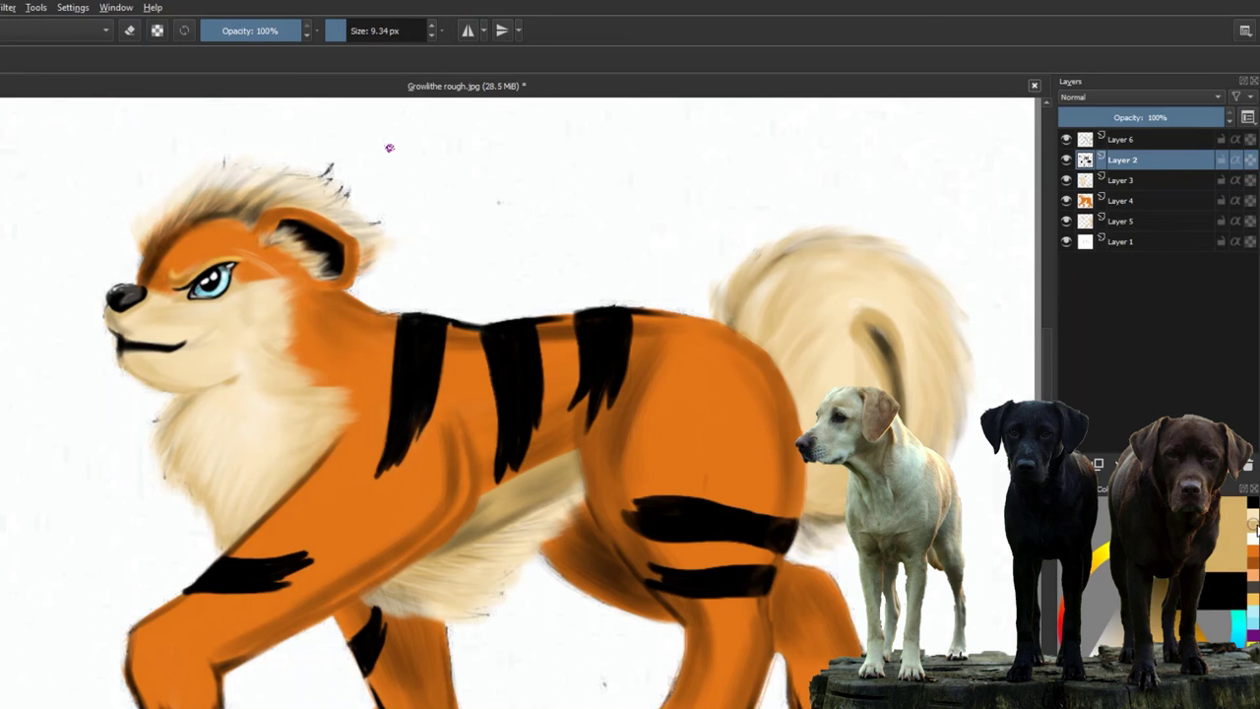
pyautogui.press(']')
pyautogui.press(']')
pyautogui.press(']')
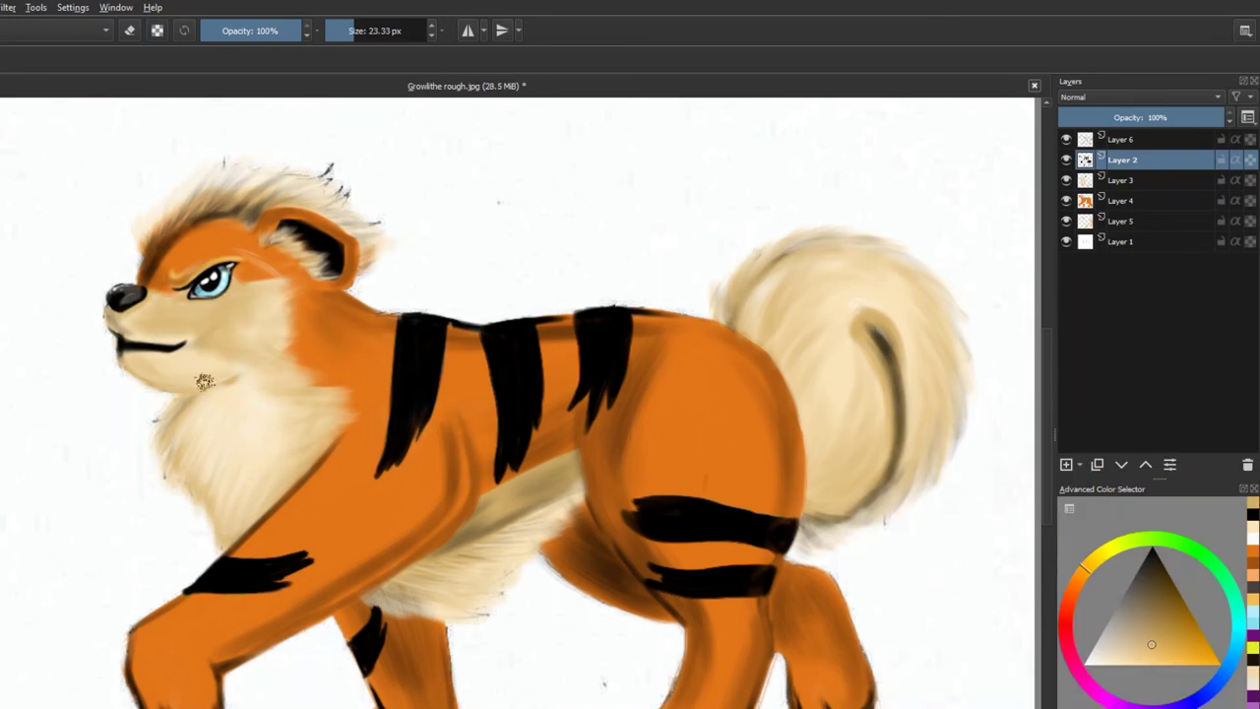
# - Paint a pale highlight edge along the front leg with an 8.37 px brush
pyautogui.scroll(-2, 1049, 374)
pyautogui.scroll(-2, 1048, 374)
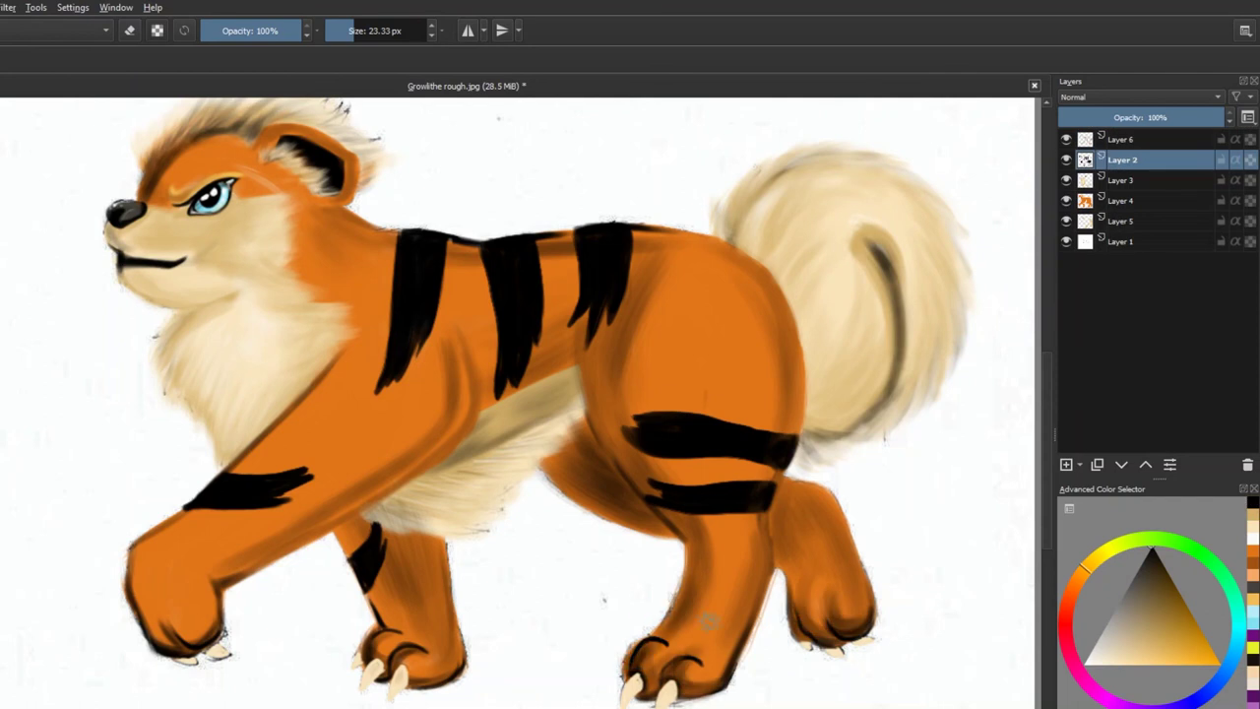
pyautogui.press('[')
pyautogui.press('[')
pyautogui.press('[')
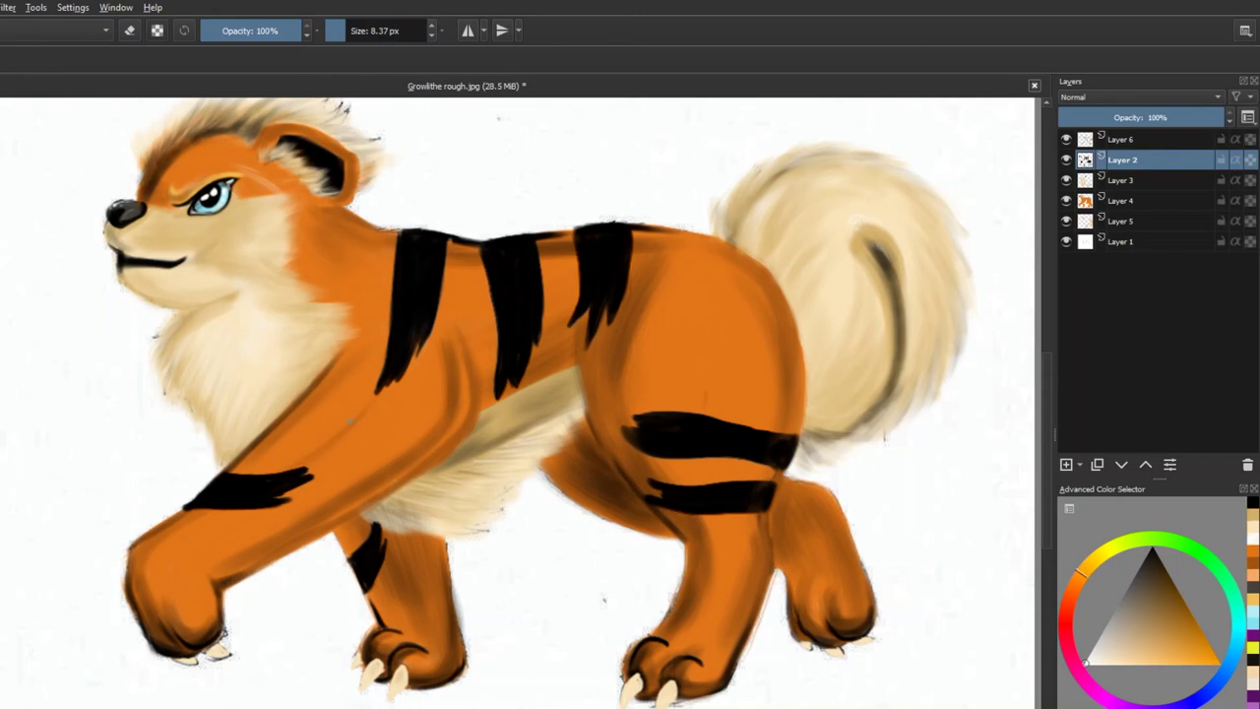
pyautogui.press('d')
pyautogui.moveTo(337, 540); pyautogui.dragTo(382, 628)
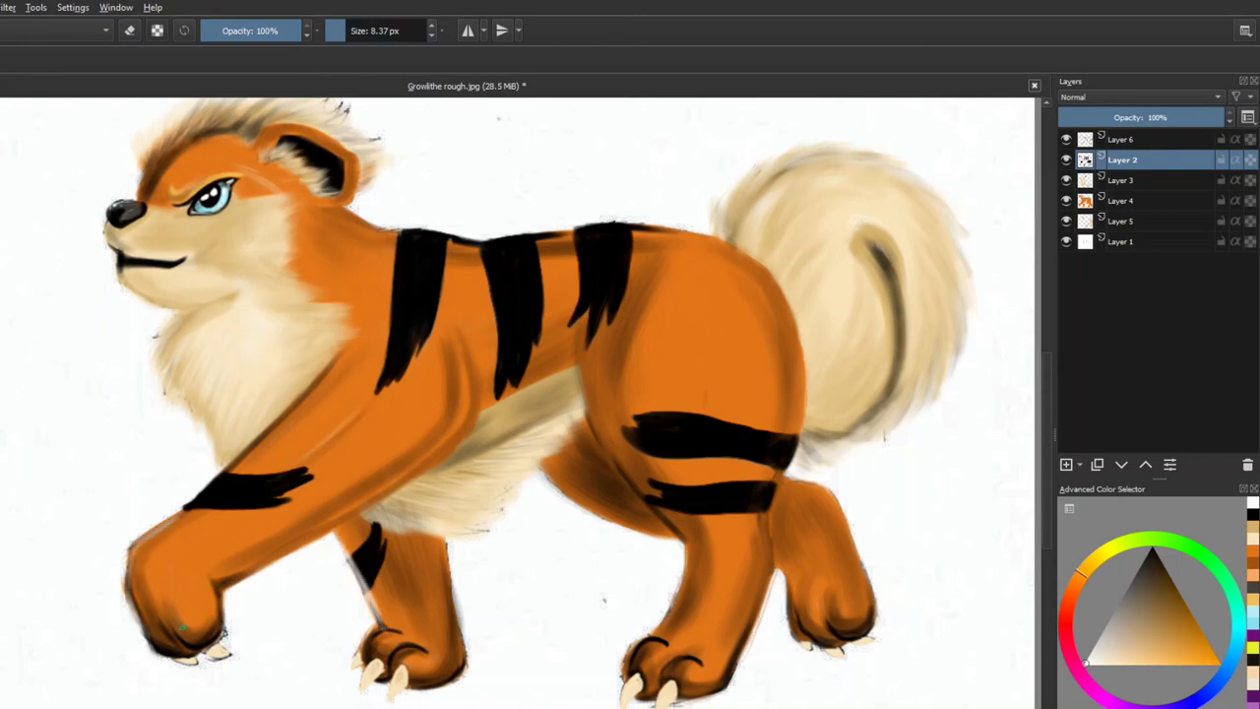
# - Fill a new layer with black as the background behind the artwork
pyautogui.press('Insert')
pyautogui.press('f')
pyautogui.click(391, 645)
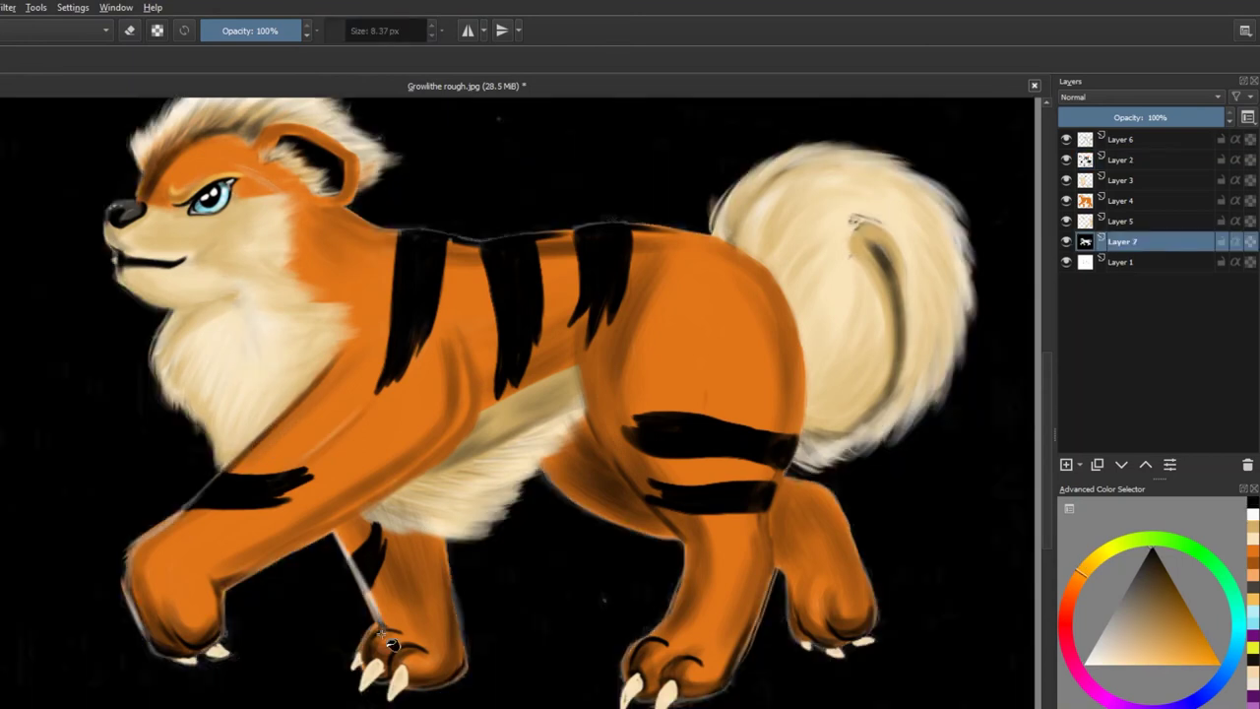
pyautogui.scroll(3, 1055, 415)
# - Fluff up the tail's upper outline and blend cream into its inner lower area
pyautogui.press('pageup')
pyautogui.press('pageup')
pyautogui.press('pageup')
pyautogui.press(']')
pyautogui.press(']')
pyautogui.press(']')
pyautogui.press(']')
pyautogui.press(']')
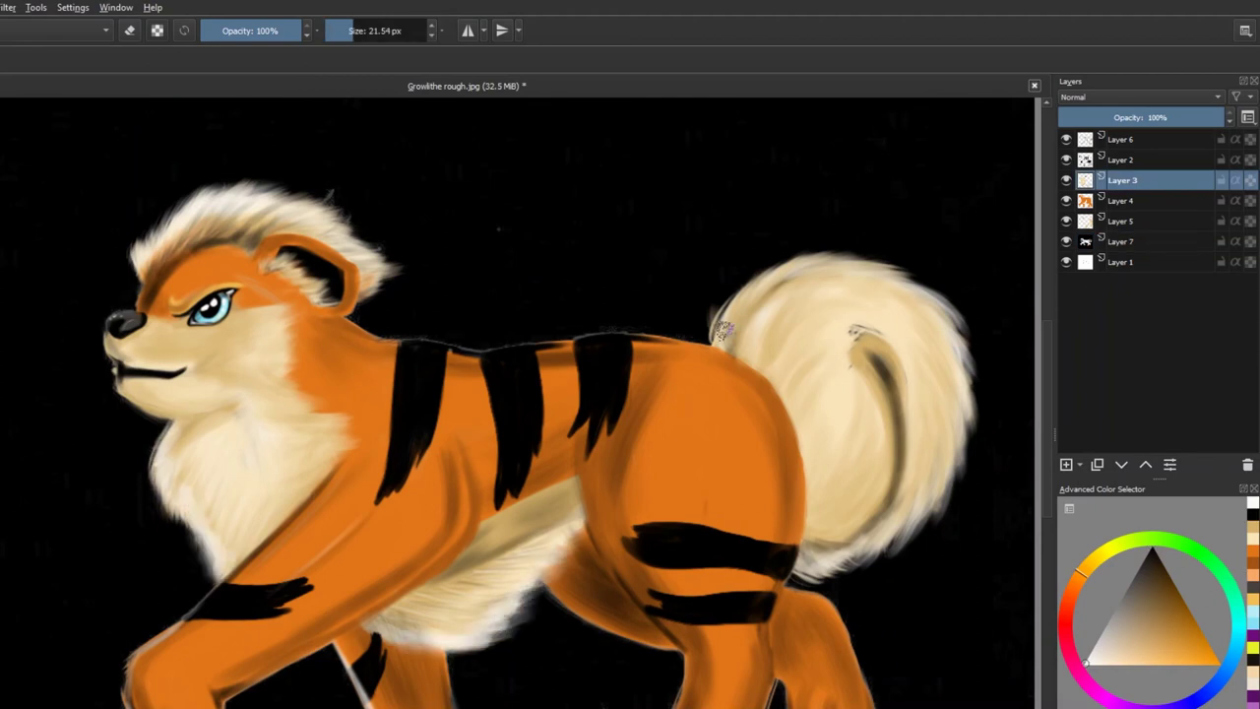
pyautogui.moveTo(726, 332)
pyautogui.mouseDown()
pyautogui.moveTo(778, 272)
pyautogui.moveTo(916, 294)
pyautogui.moveTo(980, 433)
pyautogui.moveTo(856, 571)
pyautogui.mouseUp()
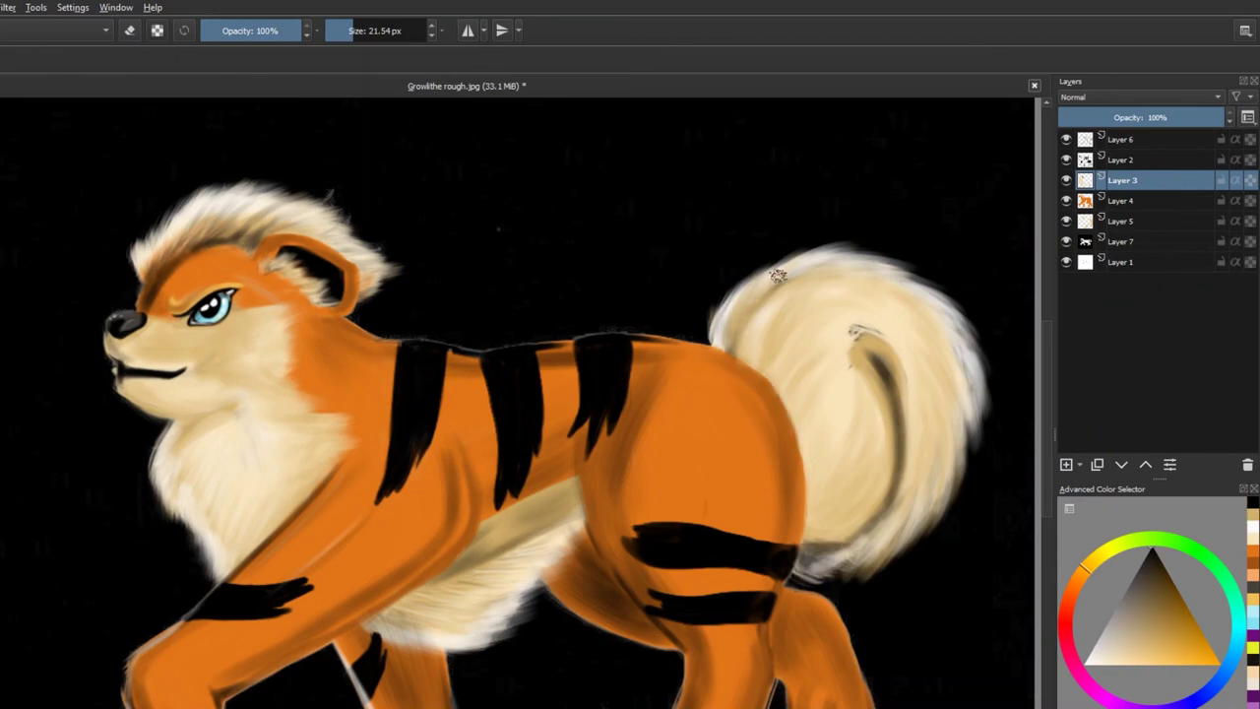
pyautogui.keyDown('ctrl'); pyautogui.click(813, 284); pyautogui.keyUp('ctrl')
pyautogui.moveTo(857, 329)
pyautogui.mouseDown()
pyautogui.moveTo(817, 512)
pyautogui.moveTo(853, 365)
pyautogui.moveTo(830, 470)
pyautogui.moveTo(880, 442)
pyautogui.moveTo(795, 450)
pyautogui.mouseUp()
pyautogui.keyDown('ctrl'); pyautogui.click(830, 496); pyautogui.keyUp('ctrl')
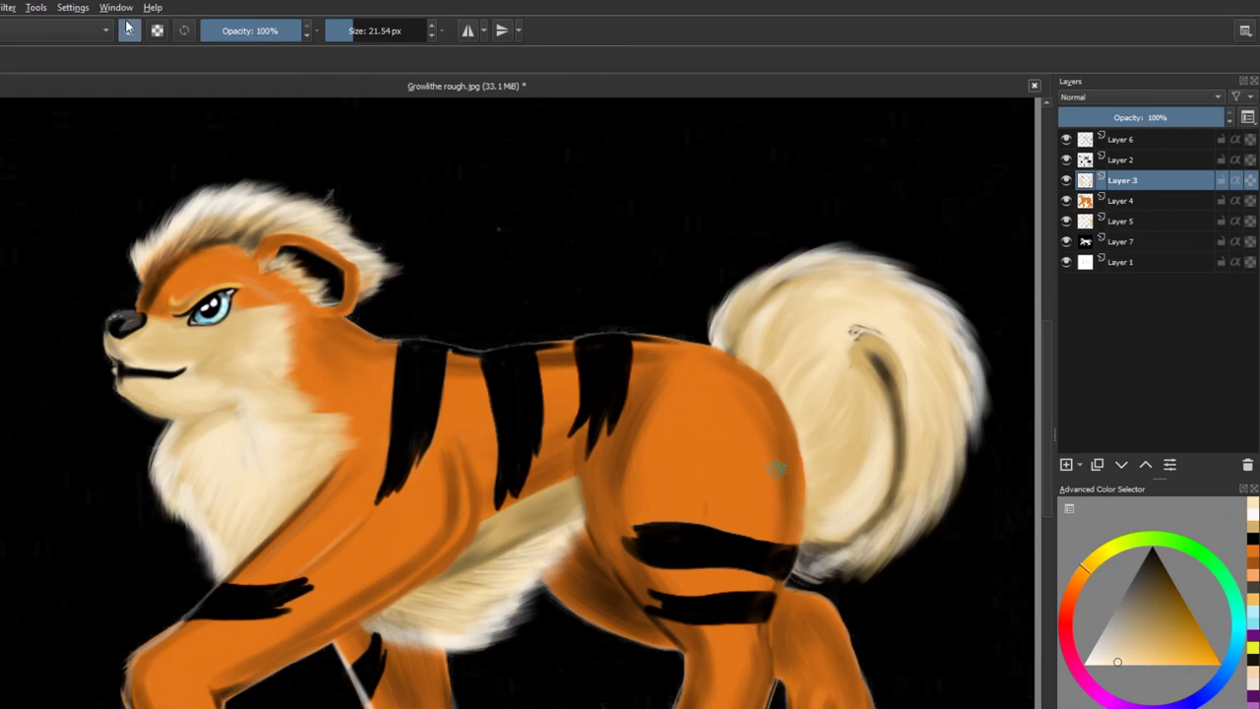
# - Paint a light cream edge along the chest fur on the cream fur layer
pyautogui.keyDown('ctrl'); pyautogui.click(233, 527); pyautogui.keyUp('ctrl')
pyautogui.keyDown('ctrl'); pyautogui.click(462, 442); pyautogui.keyUp('ctrl')
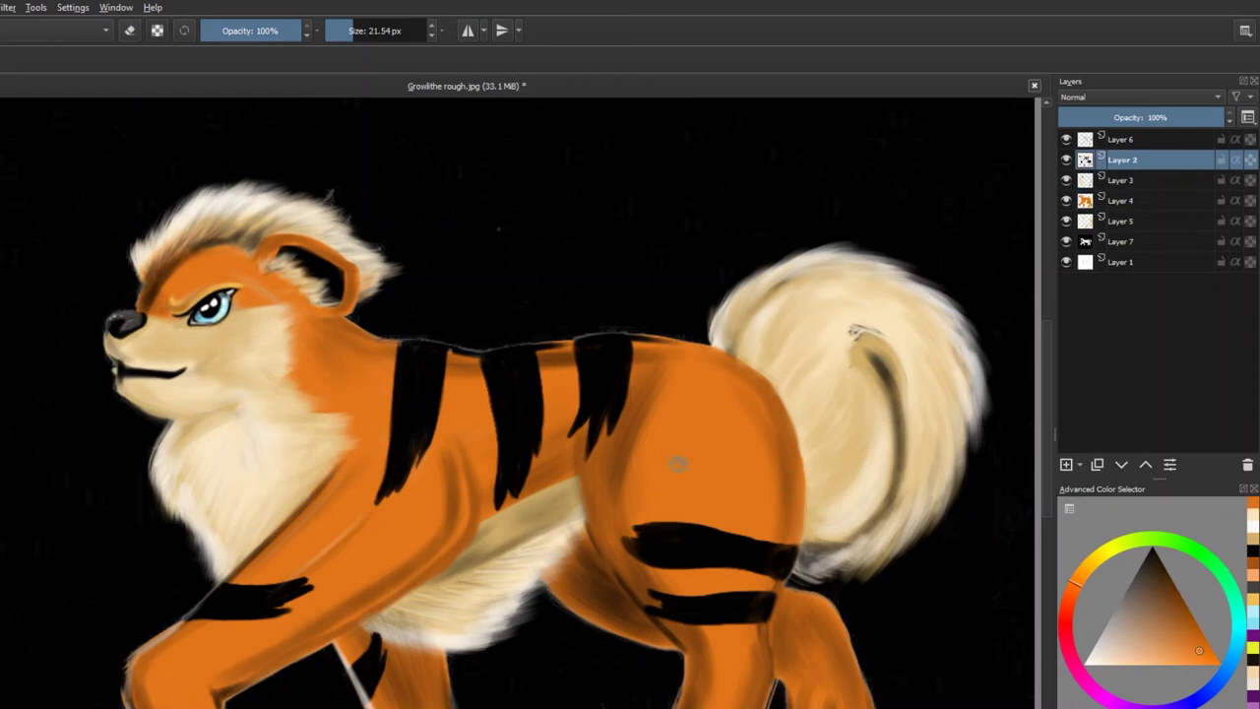
pyautogui.click(1080, 143)
pyautogui.keyDown('ctrl'); pyautogui.click(650, 630); pyautogui.keyUp('ctrl')
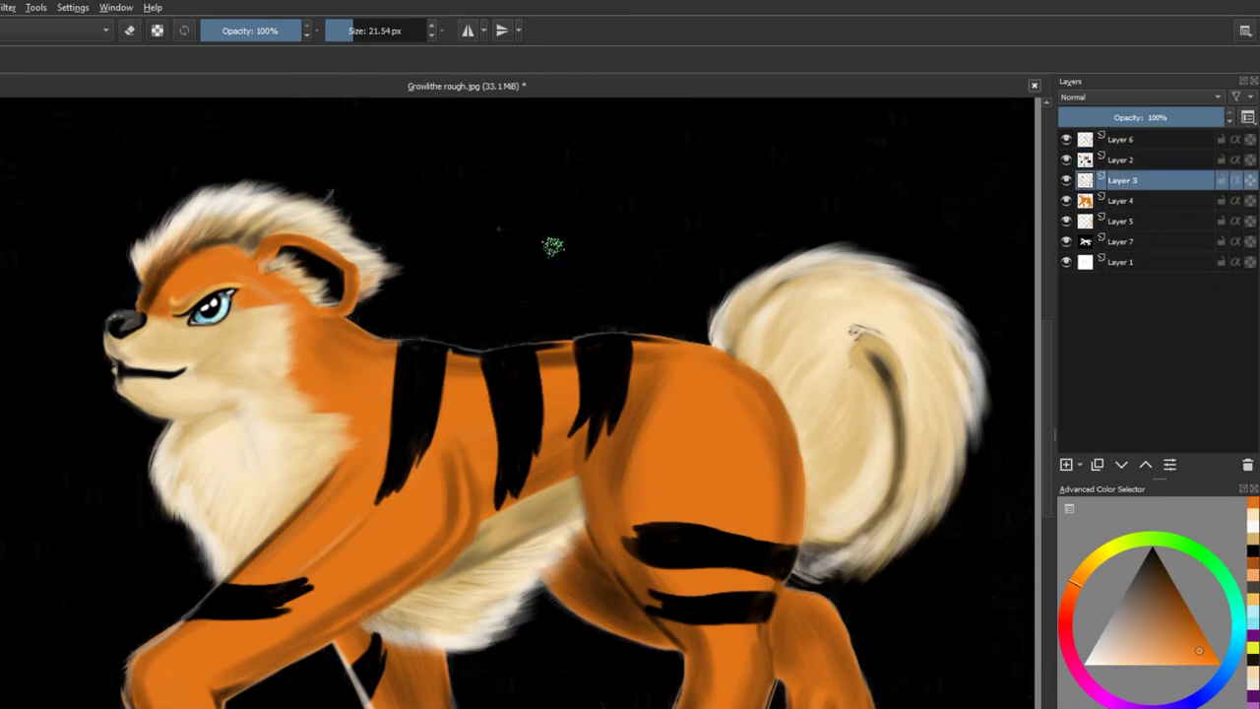
pyautogui.keyDown('ctrl'); pyautogui.click(252, 389); pyautogui.keyUp('ctrl')
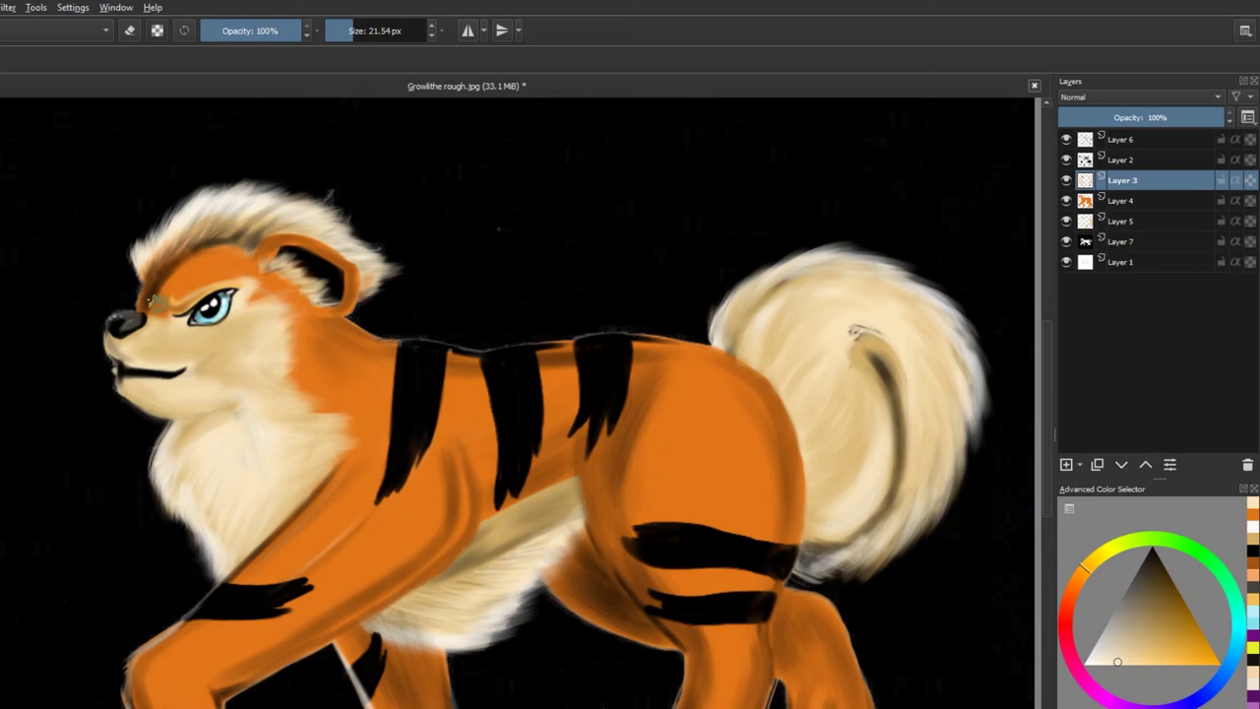
pyautogui.moveTo(300, 394); pyautogui.dragTo(355, 438)
# - Shrink the brush and erase stray dark specks from the cheek
pyautogui.keyDown('ctrl'); pyautogui.click(366, 236); pyautogui.keyUp('ctrl')
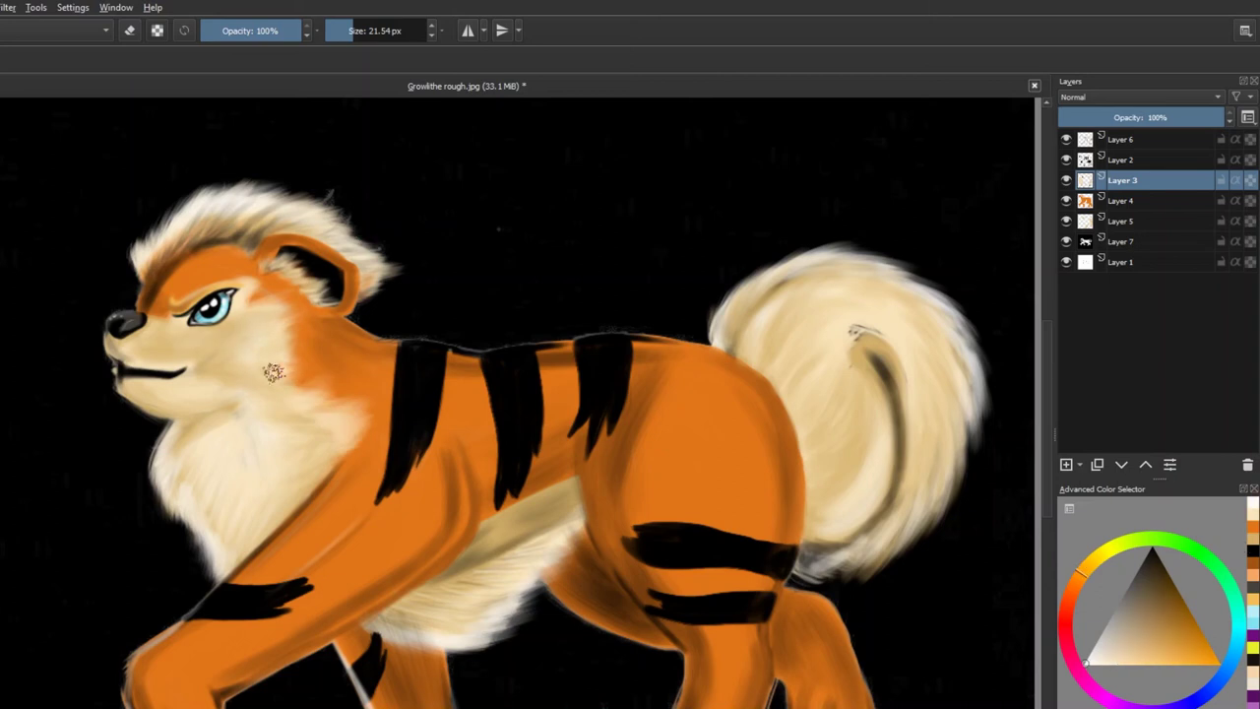
pyautogui.keyDown('ctrl'); pyautogui.click(253, 550); pyautogui.keyUp('ctrl')
pyautogui.click(339, 30)
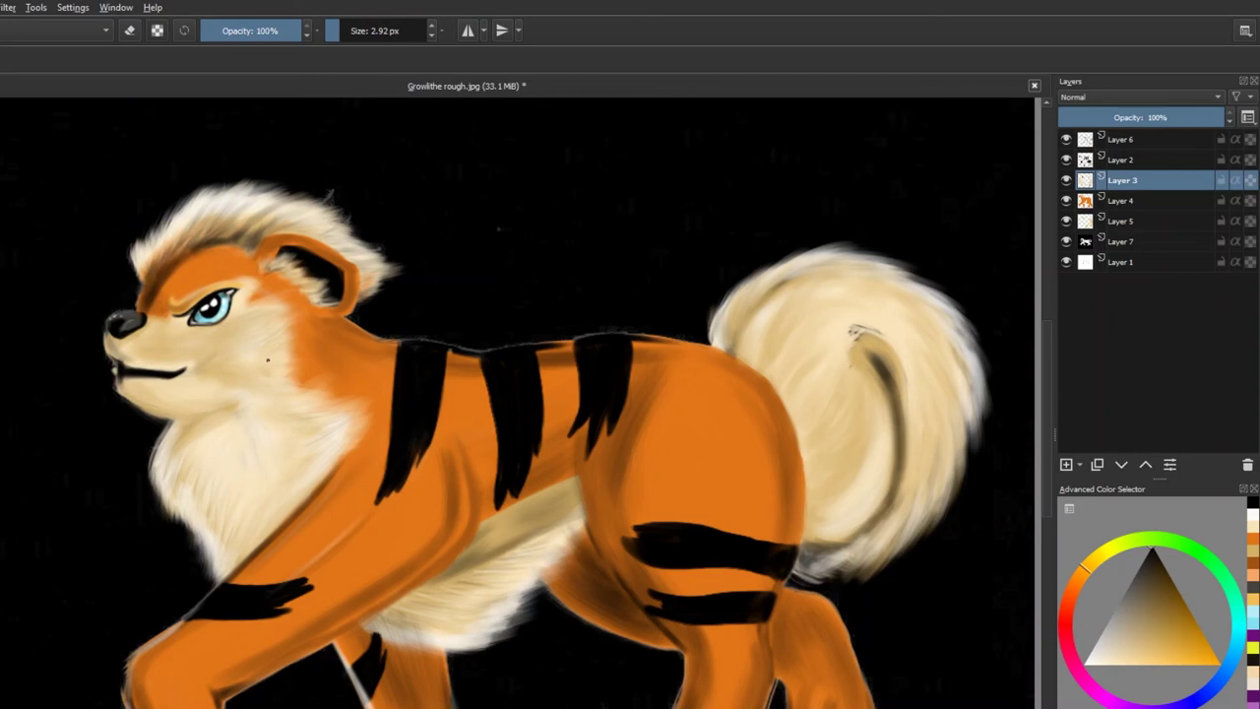
pyautogui.press('e')
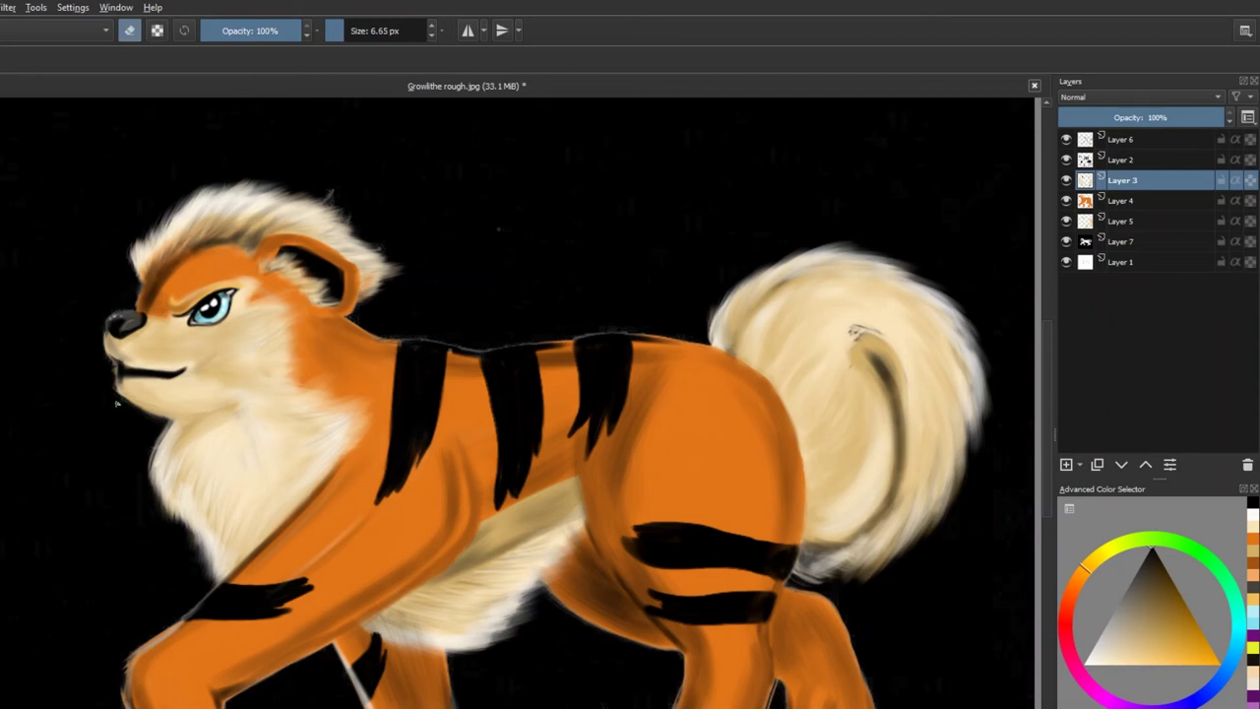
pyautogui.press('e')
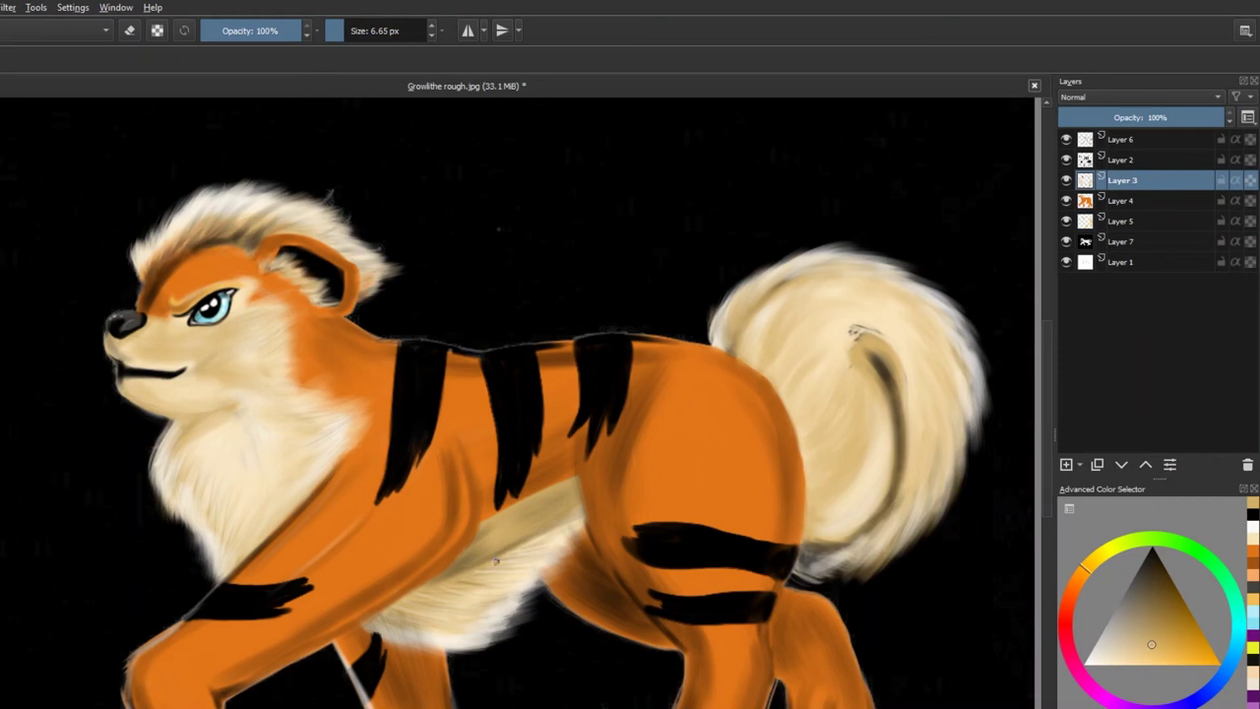
pyautogui.click(1120, 140)
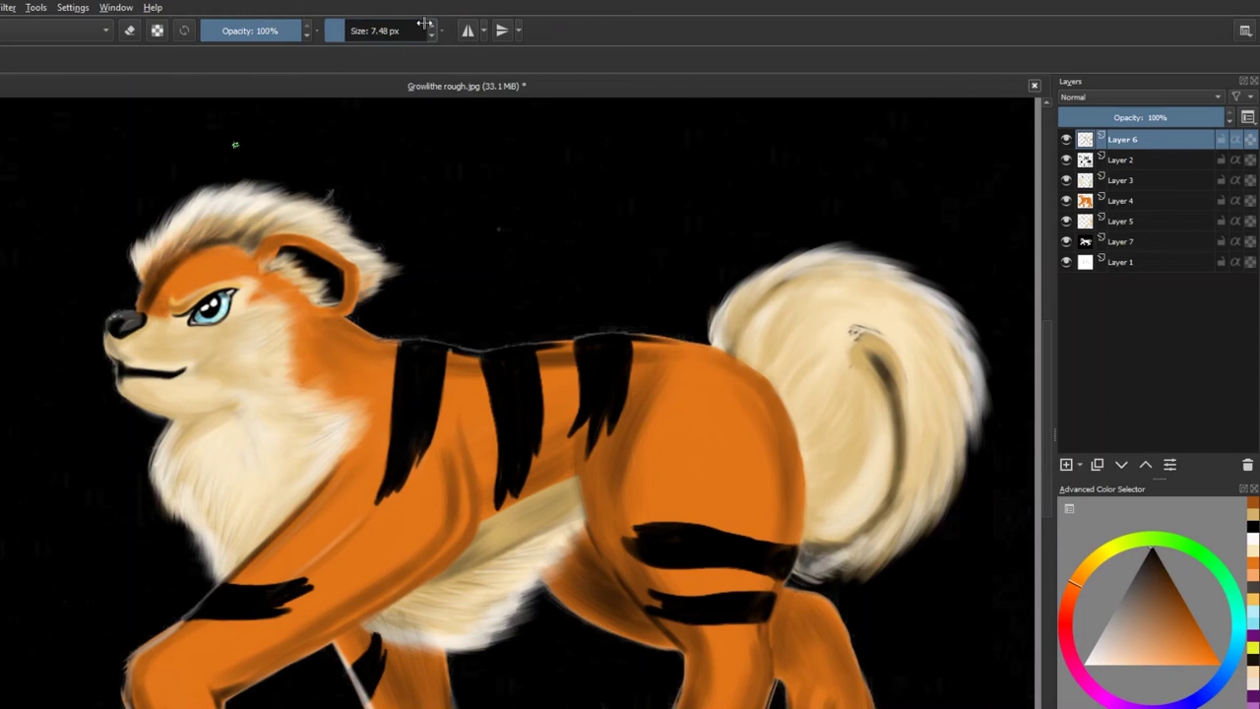
# - Draw dark outlines along the hind leg, belly and front leg edge on Layer 6
pyautogui.moveTo(373, 31); pyautogui.dragTo(390, 31)
pyautogui.moveTo(589, 433)
pyautogui.mouseDown()
pyautogui.moveTo(608, 573)
pyautogui.moveTo(689, 704)
pyautogui.mouseUp()
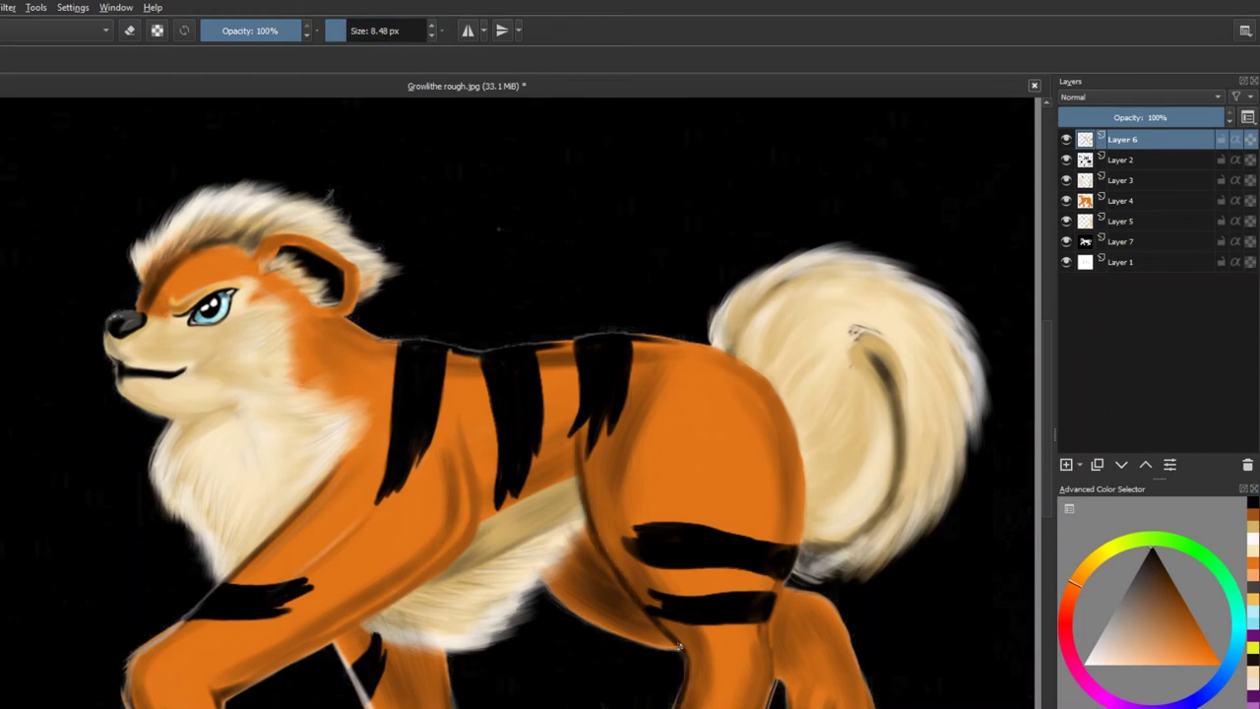
pyautogui.moveTo(463, 461)
pyautogui.mouseDown()
pyautogui.moveTo(403, 581)
pyautogui.moveTo(270, 652)
pyautogui.mouseUp()
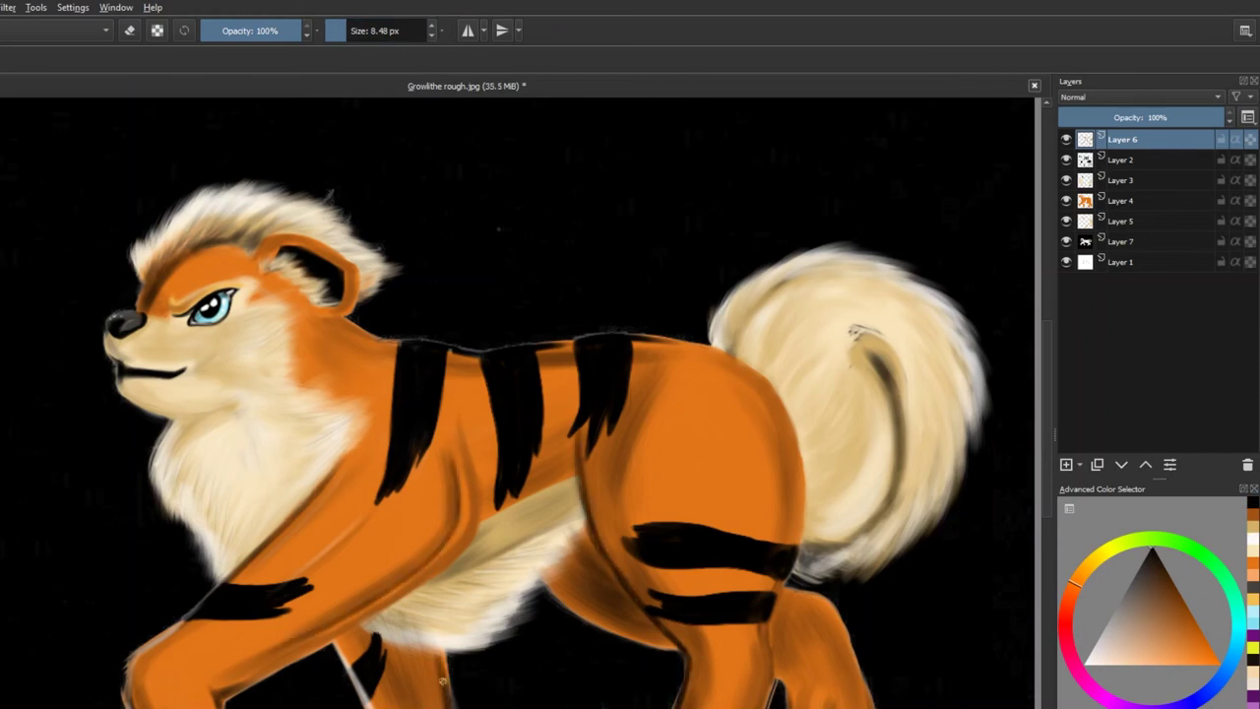
pyautogui.press(']')
pyautogui.press(']')
pyautogui.press(']')
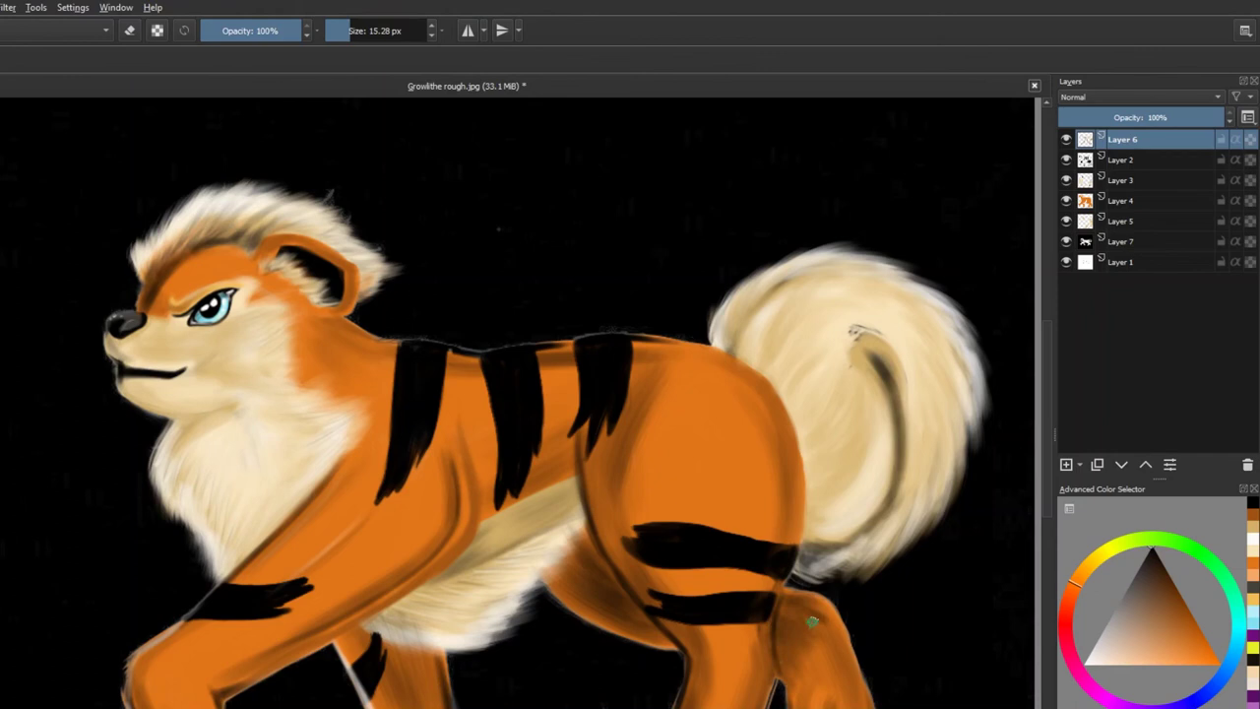
# - Paint saturated orange over the forehead above the eye and add a new empty Layer 8
pyautogui.click(1248, 561)
pyautogui.press('[')
pyautogui.press('[')
pyautogui.press('[')
pyautogui.press('[')
pyautogui.press('[')
pyautogui.press('[')
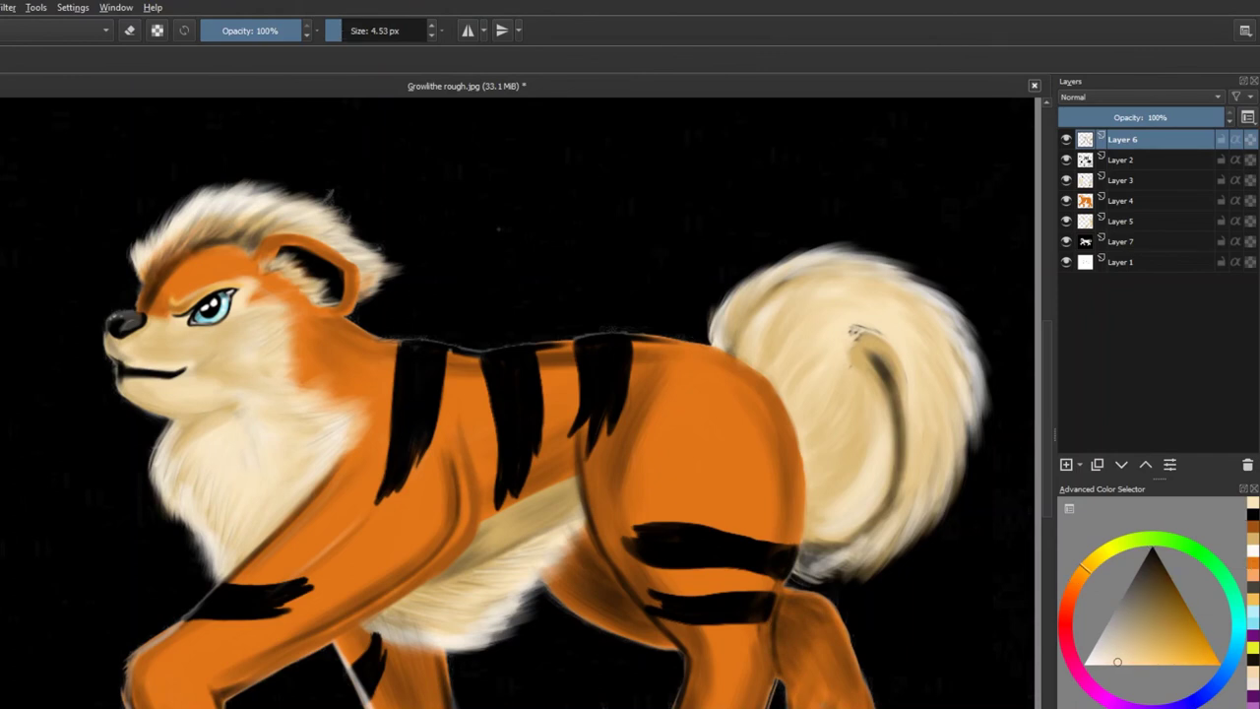
pyautogui.scroll(-1, 548, 418)
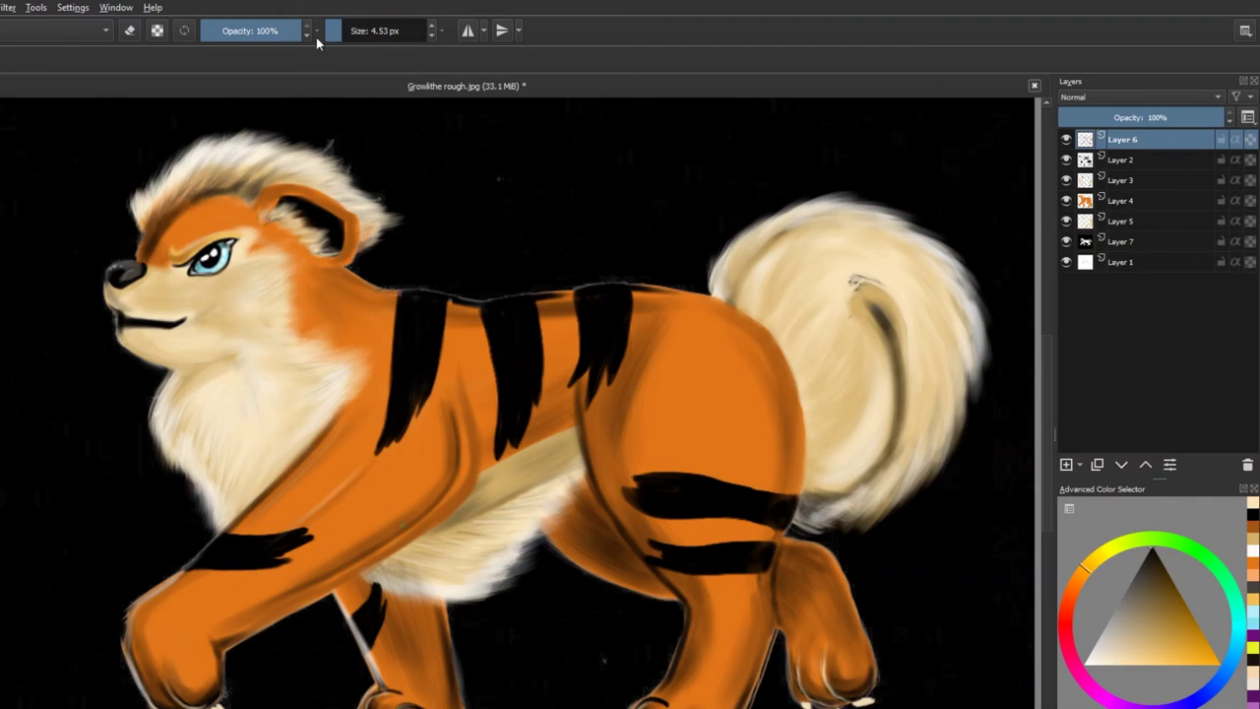
pyautogui.press(']')
pyautogui.press(']')
pyautogui.press(']')
pyautogui.keyDown('ctrl'); pyautogui.click(158, 232); pyautogui.keyUp('ctrl')
pyautogui.moveTo(158, 225)
pyautogui.mouseDown()
pyautogui.moveTo(144, 247)
pyautogui.moveTo(234, 212)
pyautogui.mouseUp()
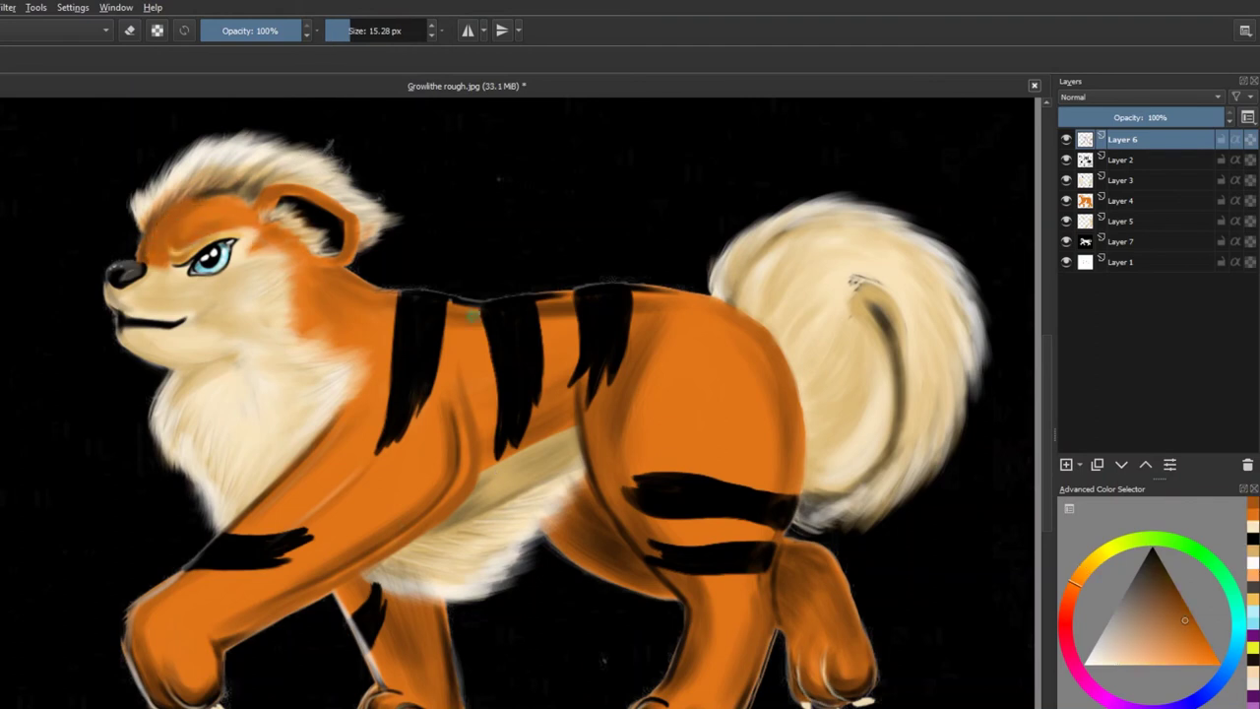
pyautogui.press('Insert')
# - Paint lighter orange highlights over the haunch with a 41 px brush
pyautogui.press(']')
pyautogui.press(']')
pyautogui.press(']')
pyautogui.press(']')
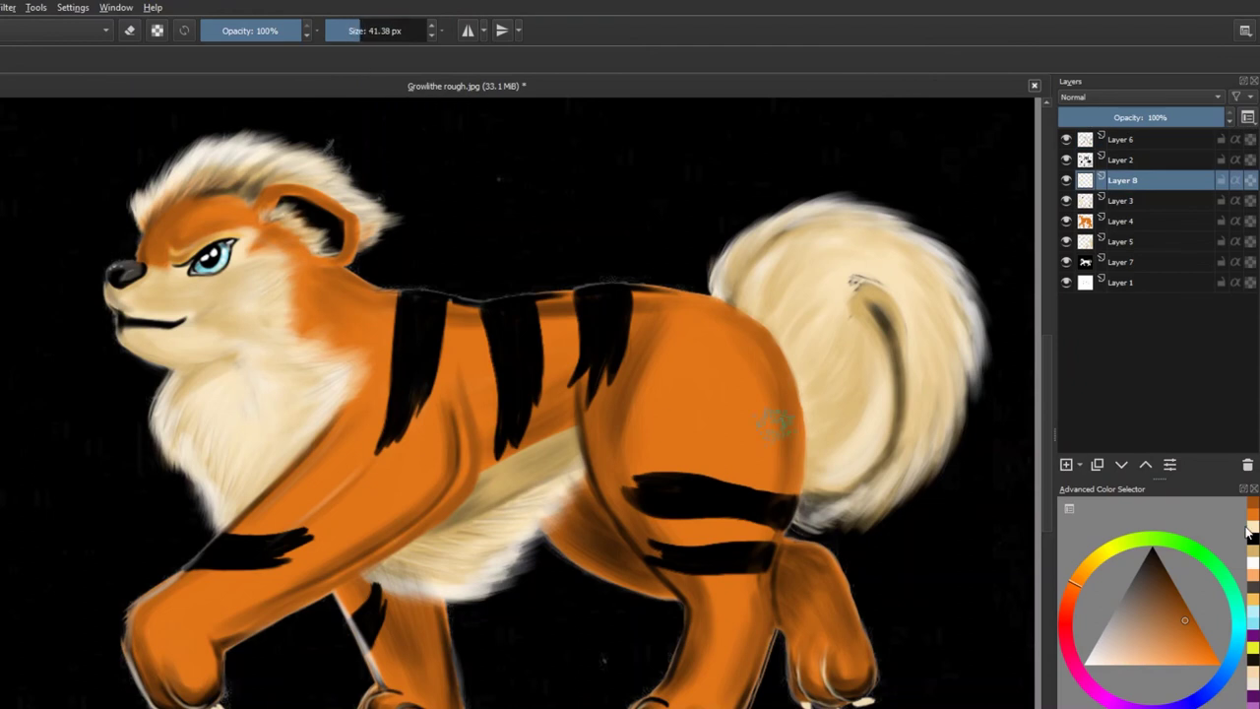
pyautogui.keyDown('ctrl'); pyautogui.click(690, 522); pyautogui.keyUp('ctrl')
pyautogui.moveTo(689, 522); pyautogui.dragTo(728, 413)
pyautogui.moveTo(728, 354); pyautogui.dragTo(689, 522)
pyautogui.moveTo(689, 414); pyautogui.dragTo(663, 506)
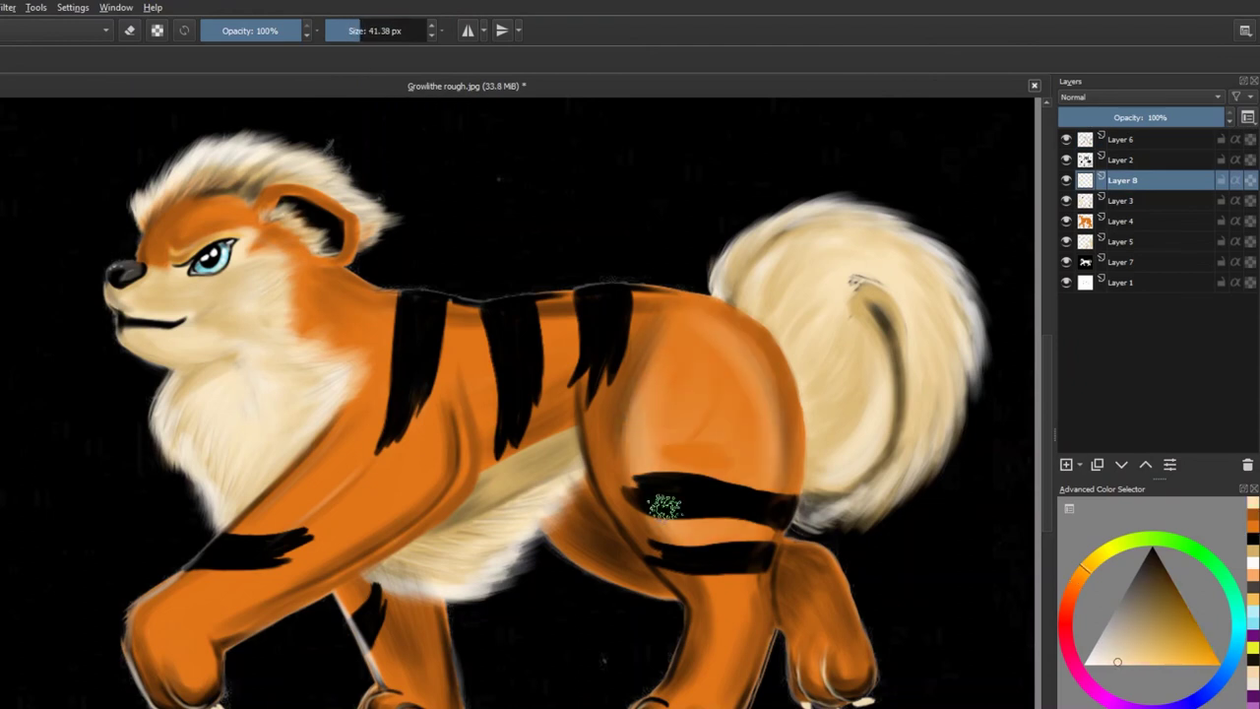
# - Add a small saturated orange stroke on the haunch in the highlight layer
pyautogui.click(1100, 161)
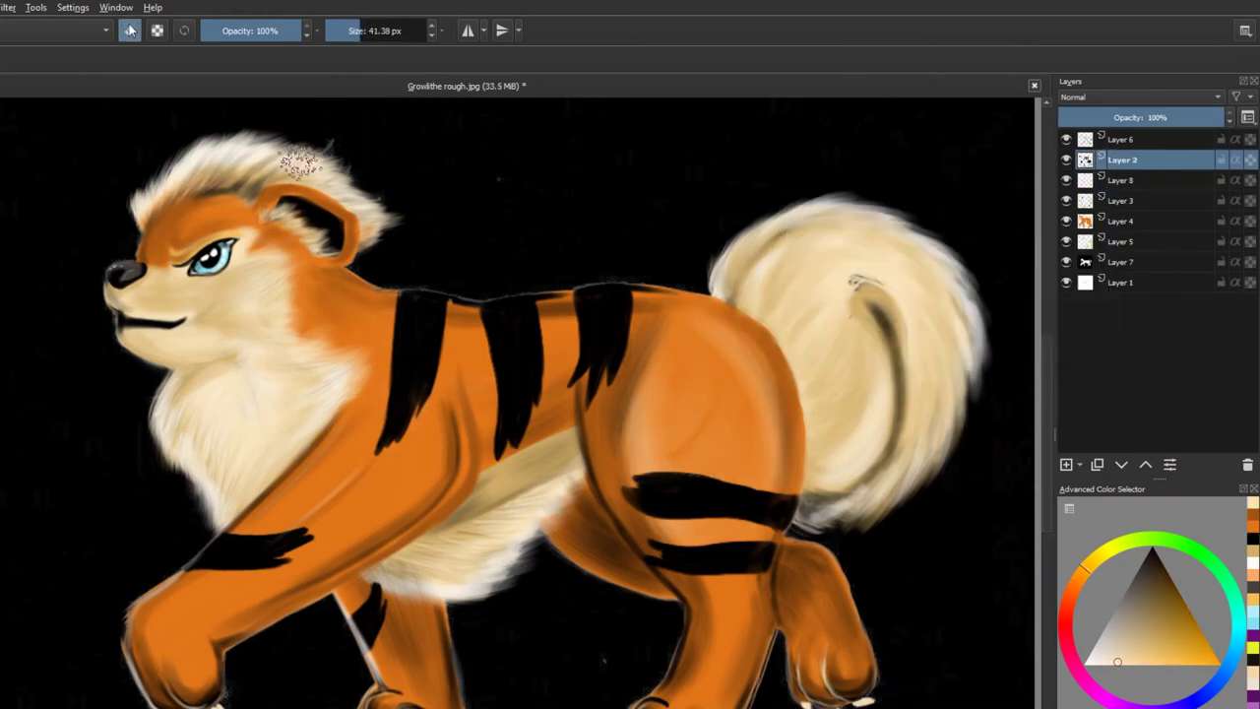
pyautogui.click(1117, 185)
pyautogui.keyDown('ctrl'); pyautogui.click(743, 411); pyautogui.keyUp('ctrl')
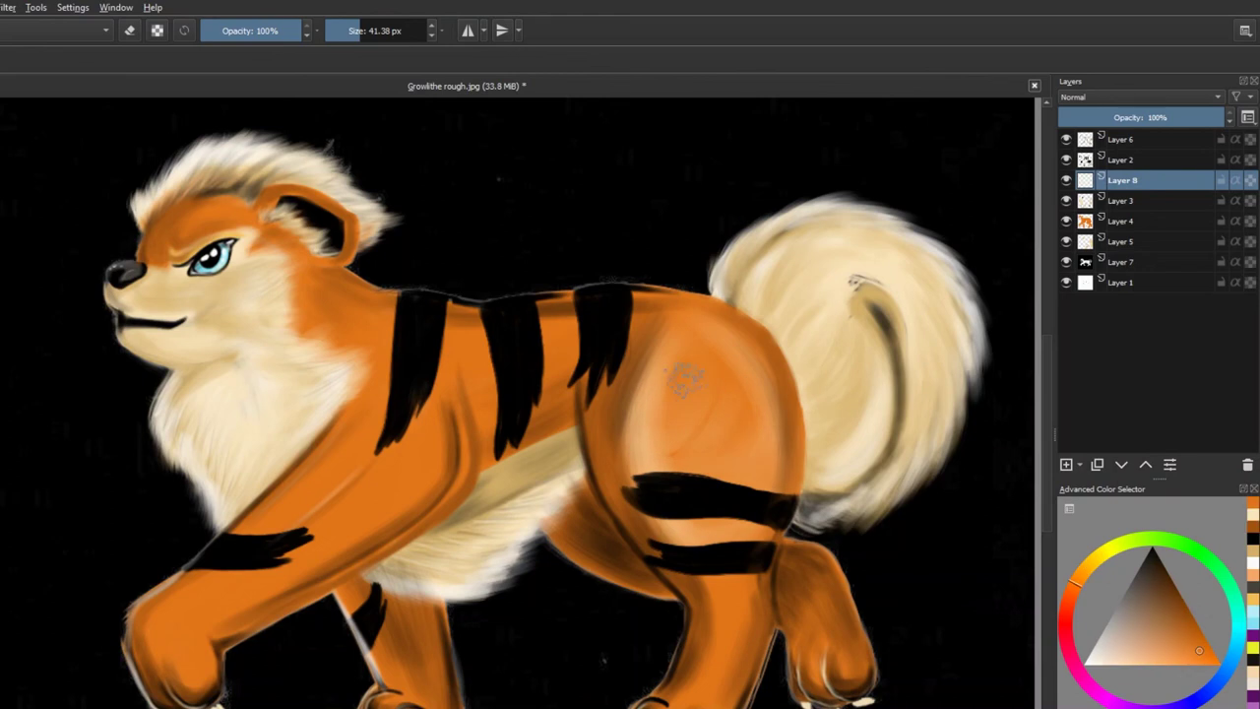
pyautogui.moveTo(746, 410); pyautogui.dragTo(715, 357)
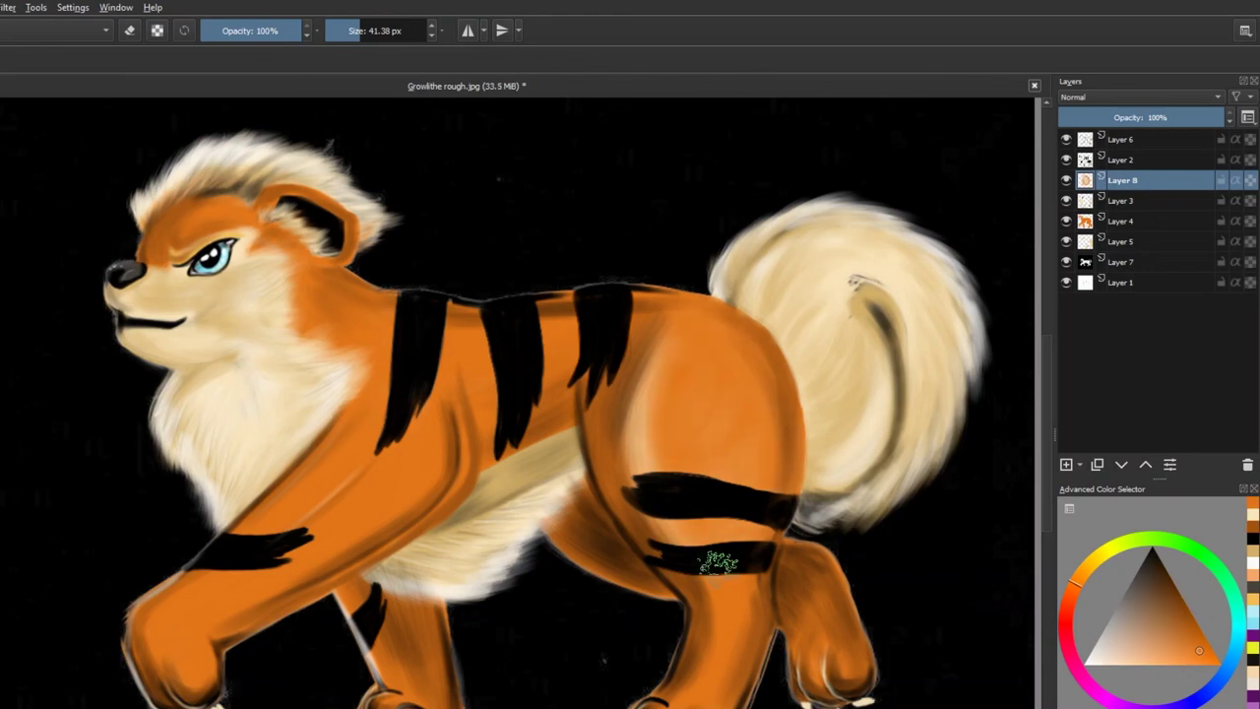
# - Fit the whole page in view and set up a white 9 px brush on Layer 6
pyautogui.press('pageup')
pyautogui.press('[')
pyautogui.press('[')
pyautogui.press('[')
pyautogui.press('[')
pyautogui.press('[')
pyautogui.press('[')
pyautogui.press('[')
pyautogui.press('[')
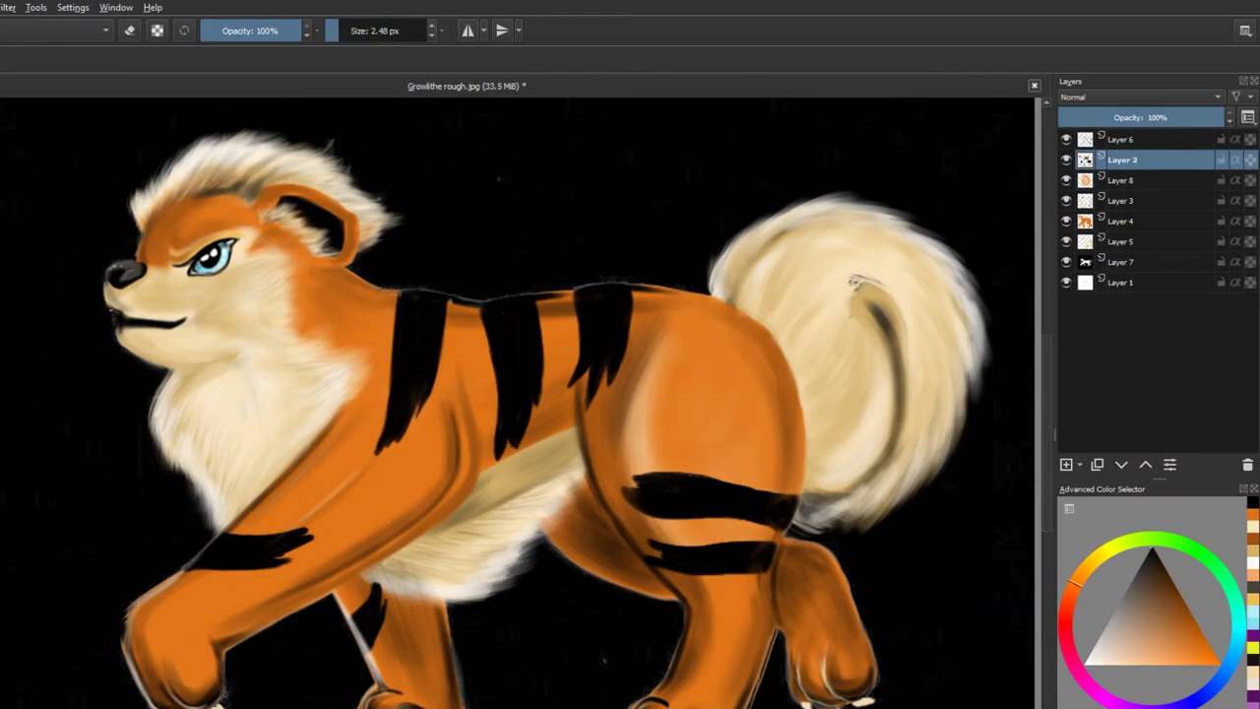
pyautogui.press('x')
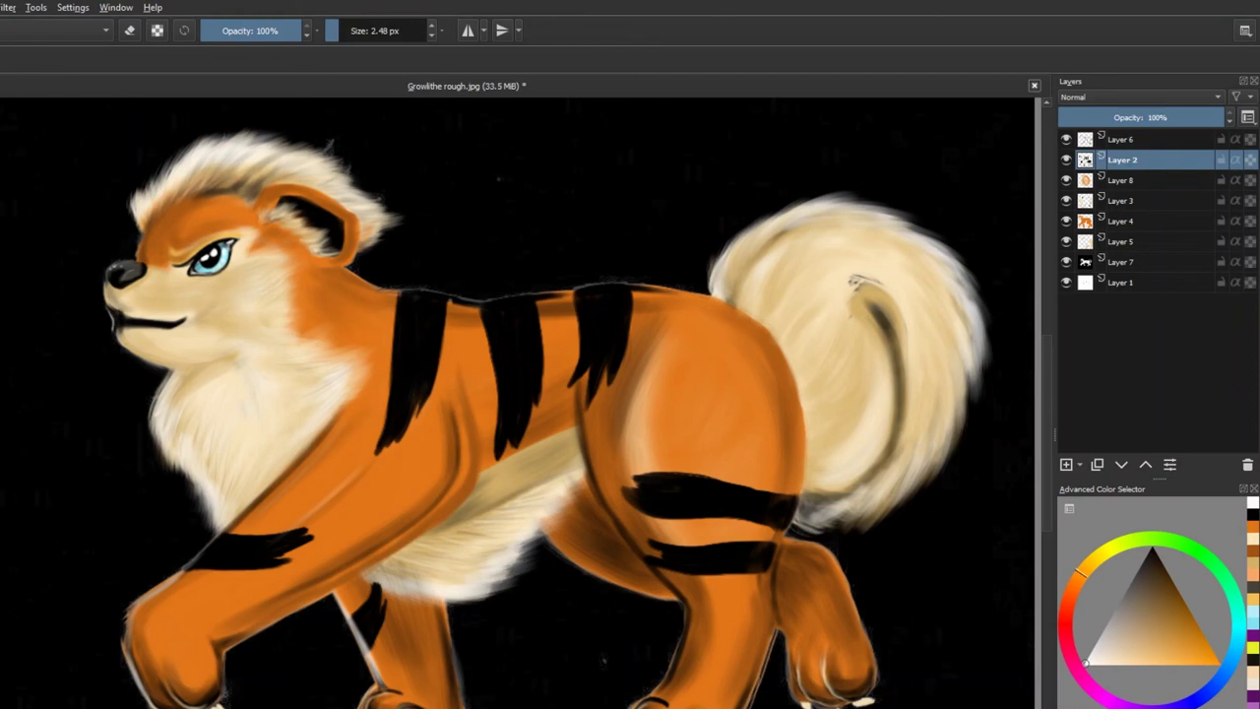
pyautogui.scroll(2, 473, 443)
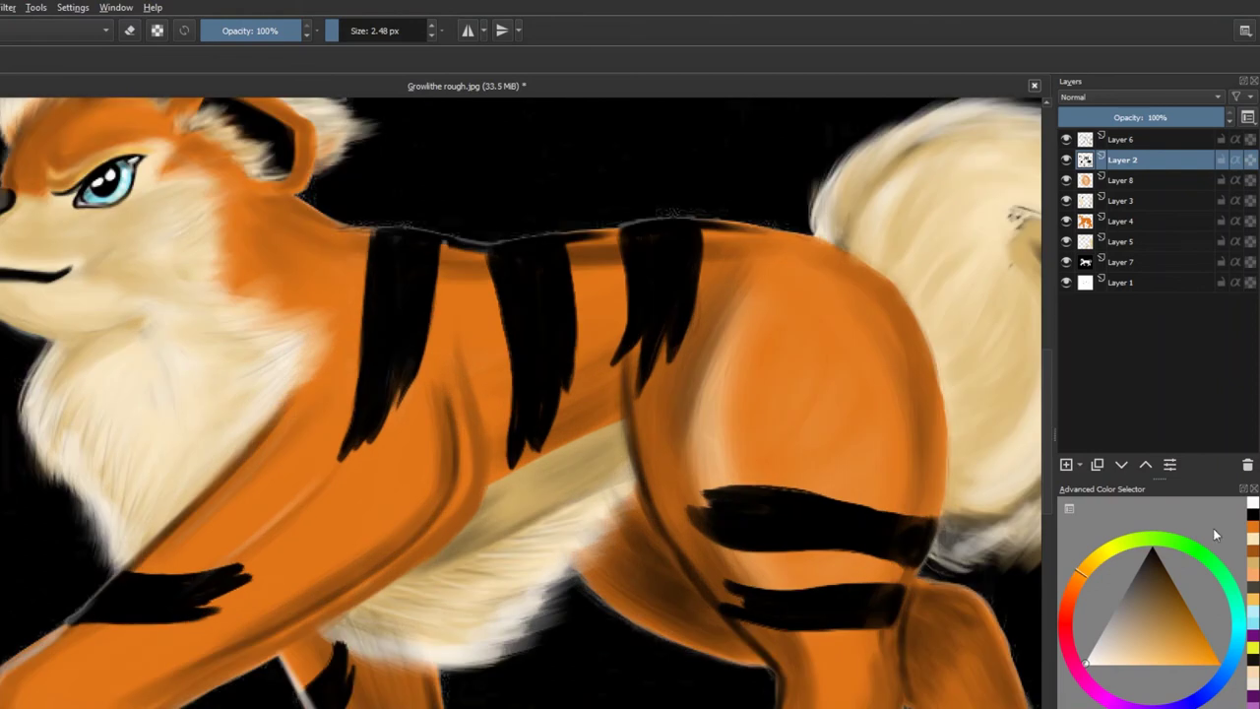
pyautogui.hotkey('ctrl', 'shift', '0')
pyautogui.press('pageup')
pyautogui.press('e')
pyautogui.press(']')
pyautogui.press(']')
pyautogui.press(']')
pyautogui.press(']')
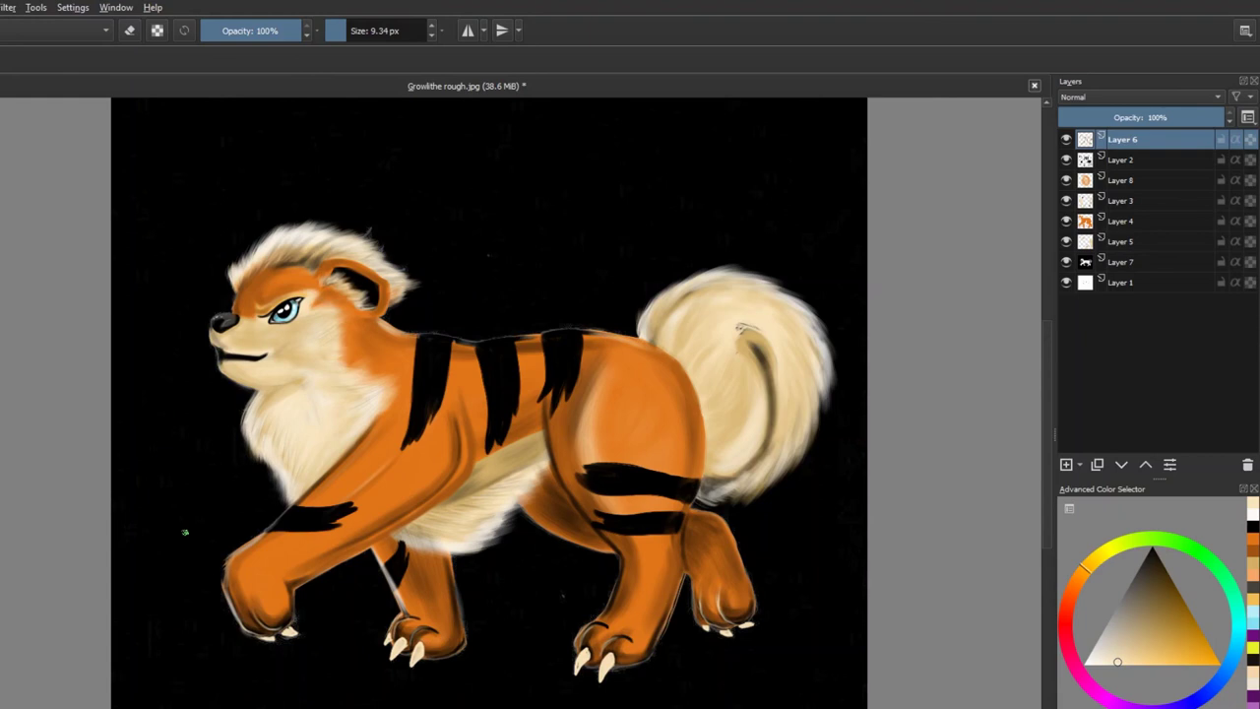
# - Brighten the chest fur and soften the belly shading with erasing and orange strokes
pyautogui.moveTo(325, 433); pyautogui.dragTo(364, 492)
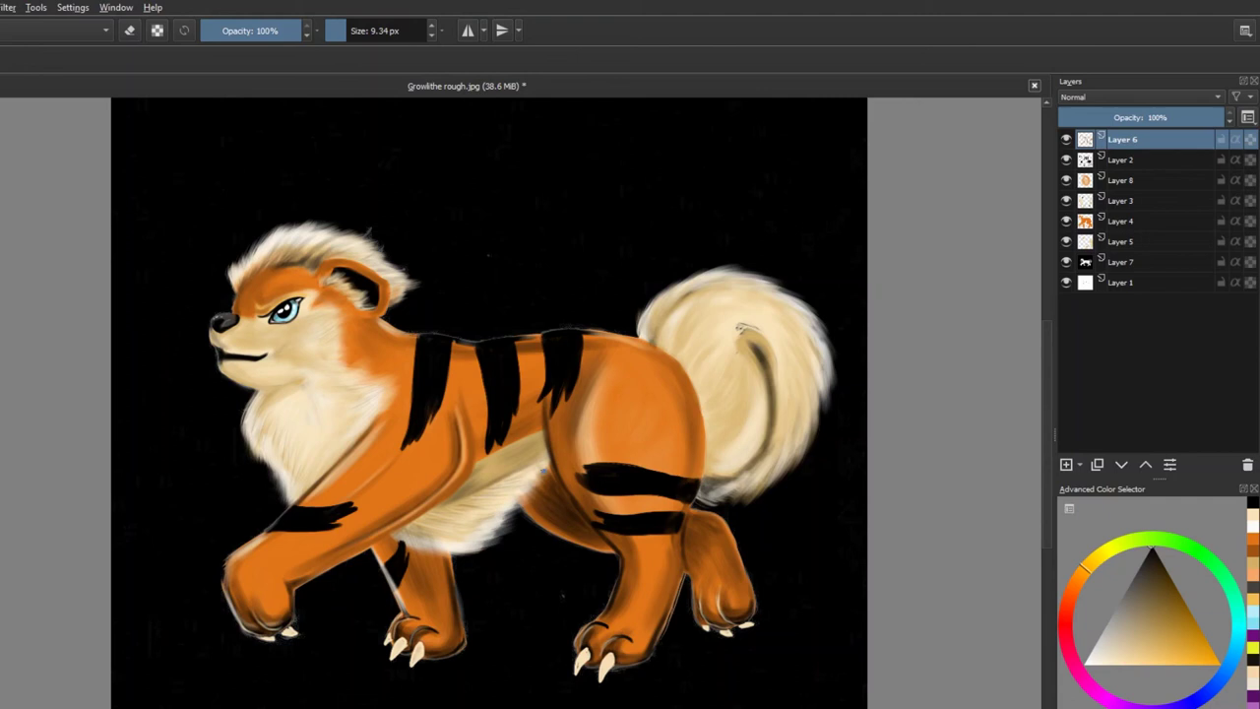
pyautogui.press('e')
pyautogui.moveTo(542, 482)
pyautogui.mouseDown()
pyautogui.moveTo(577, 520)
pyautogui.moveTo(552, 473)
pyautogui.moveTo(515, 478)
pyautogui.mouseUp()
pyautogui.press('e')
pyautogui.keyDown('ctrl'); pyautogui.click(551, 465); pyautogui.keyUp('ctrl')
pyautogui.moveTo(590, 532)
pyautogui.mouseDown()
pyautogui.moveTo(551, 500)
pyautogui.moveTo(581, 512)
pyautogui.mouseUp()
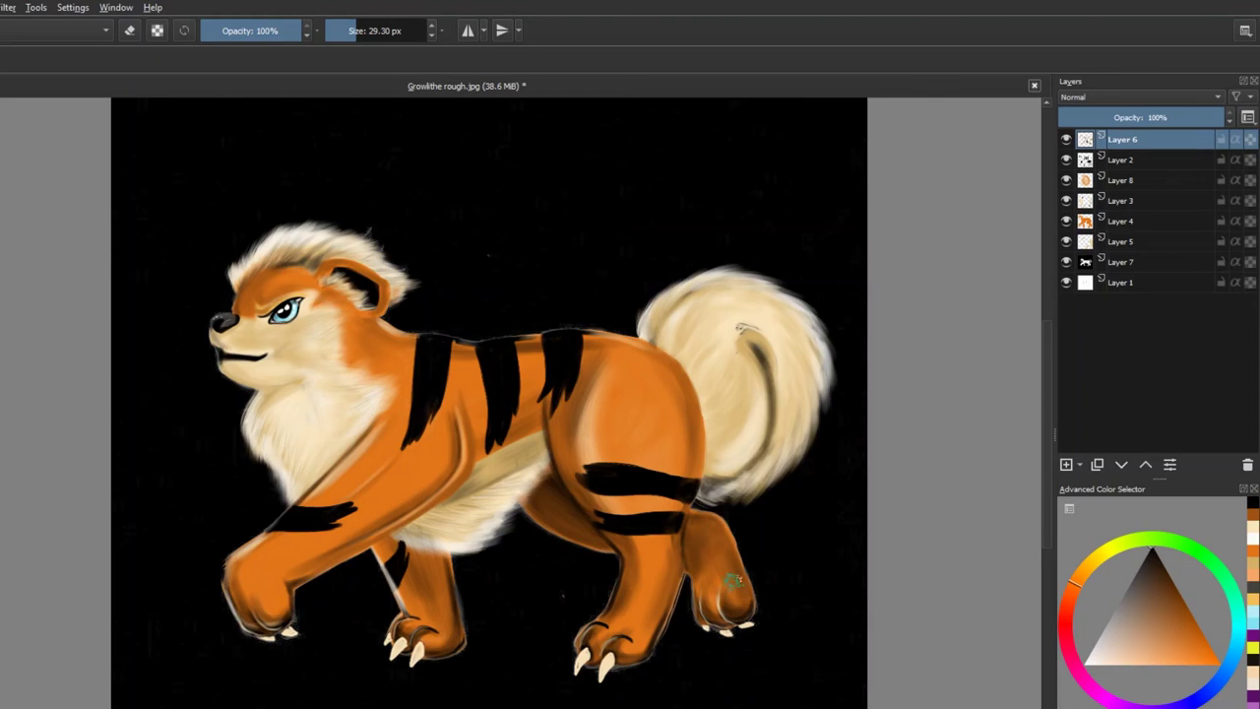
# - Brush pale cream over the front leg on Layer 8 with a 36 px brush
pyautogui.keyDown('ctrl'); pyautogui.click(253, 512); pyautogui.keyUp('ctrl')
pyautogui.press('[')
pyautogui.press('[')
pyautogui.press('[')
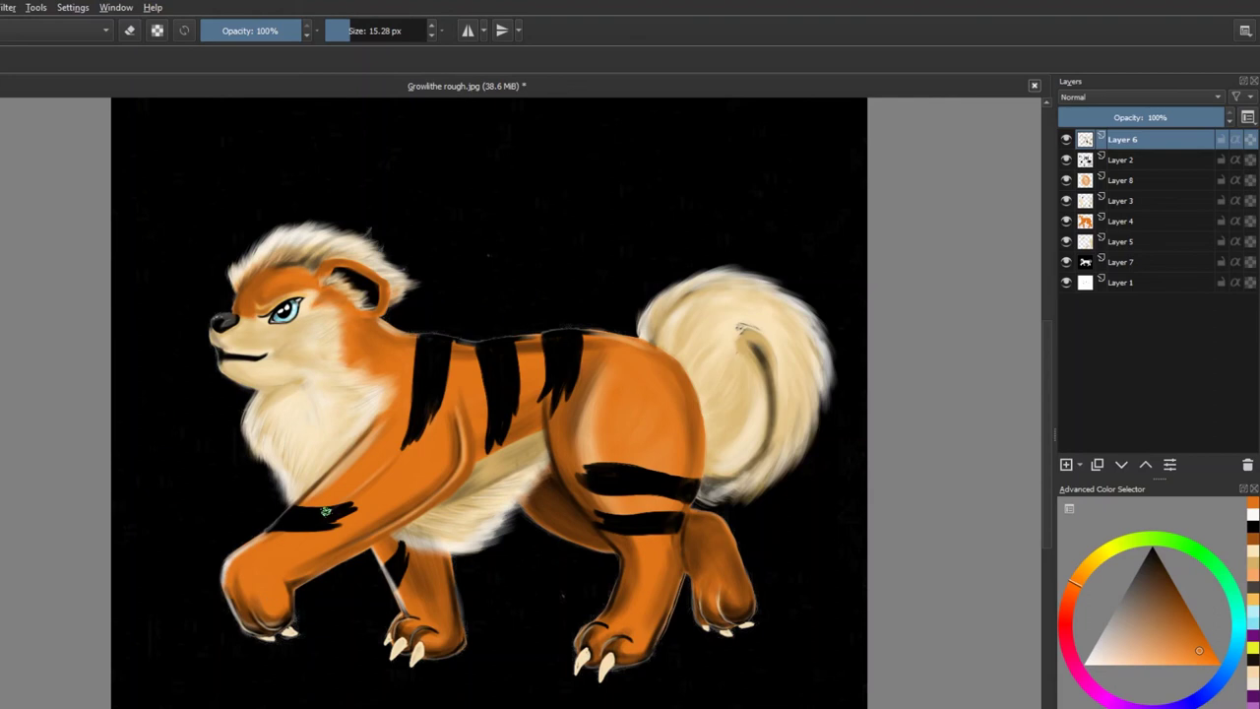
pyautogui.keyDown('ctrl'); pyautogui.click(250, 551); pyautogui.keyUp('ctrl')
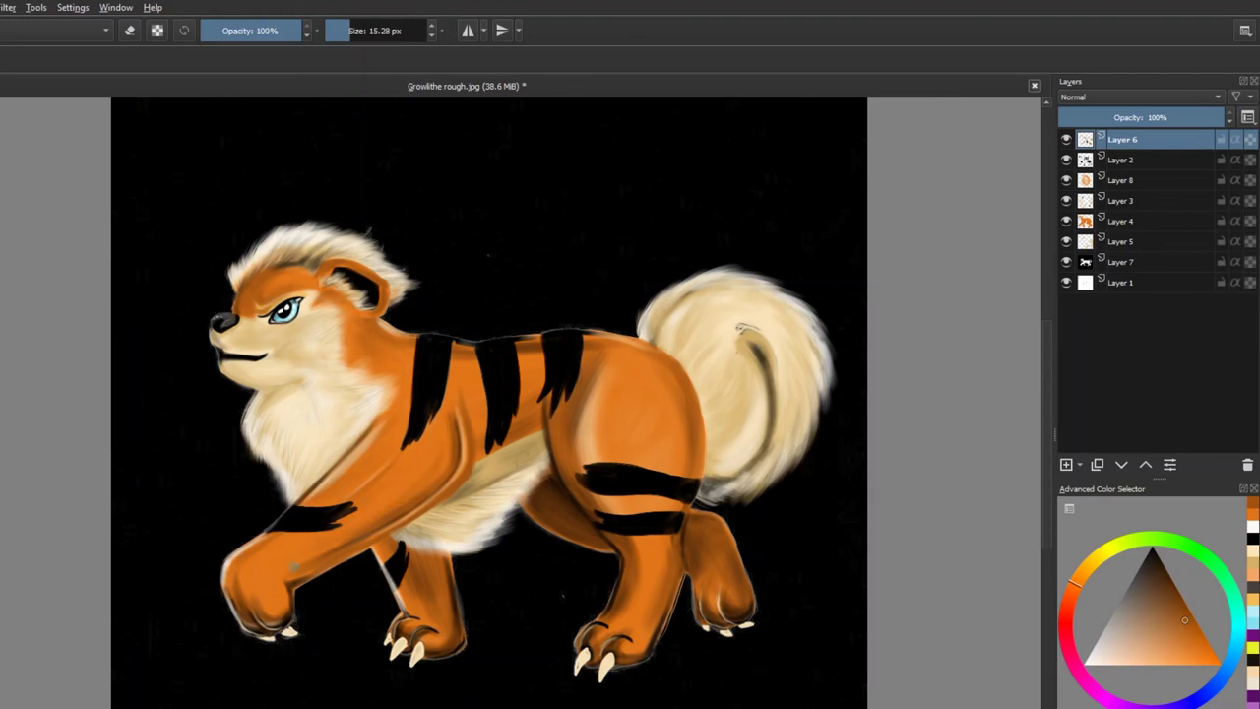
pyautogui.press(']')
pyautogui.press(']')
pyautogui.press(']')
pyautogui.press(']')
pyautogui.keyDown('ctrl'); pyautogui.click(331, 527); pyautogui.keyUp('ctrl')
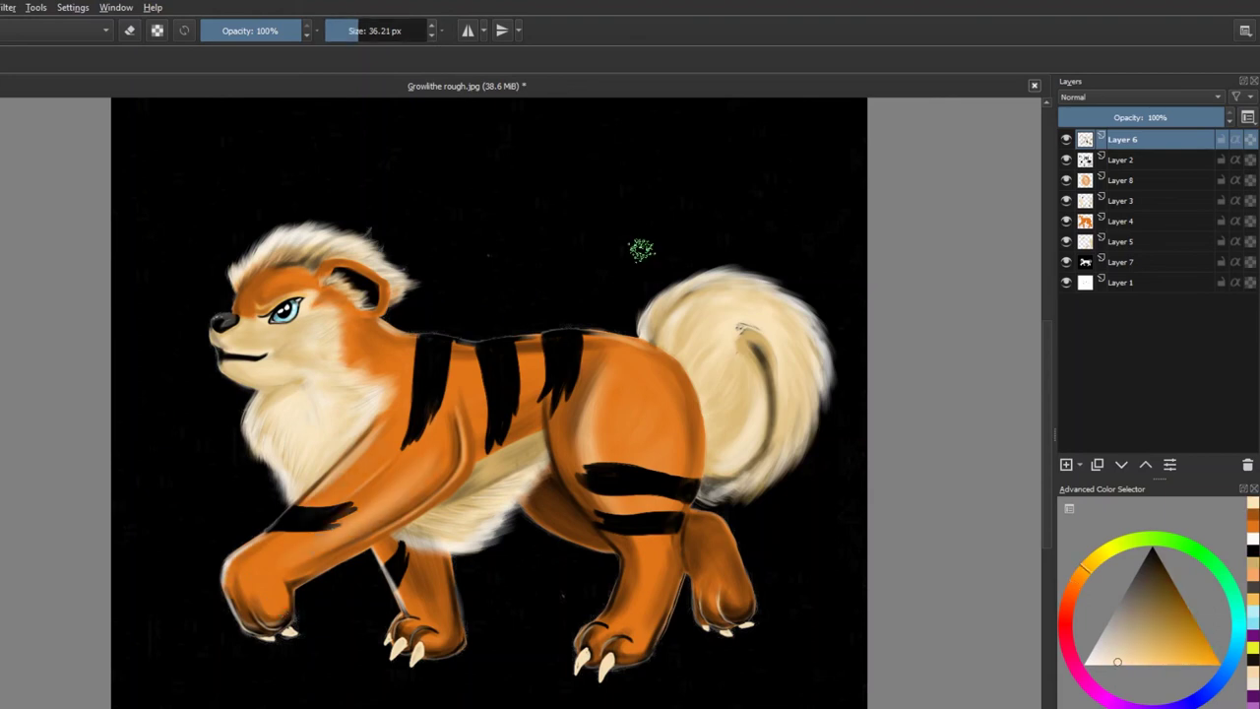
pyautogui.press('pagedown')
pyautogui.press('pagedown')
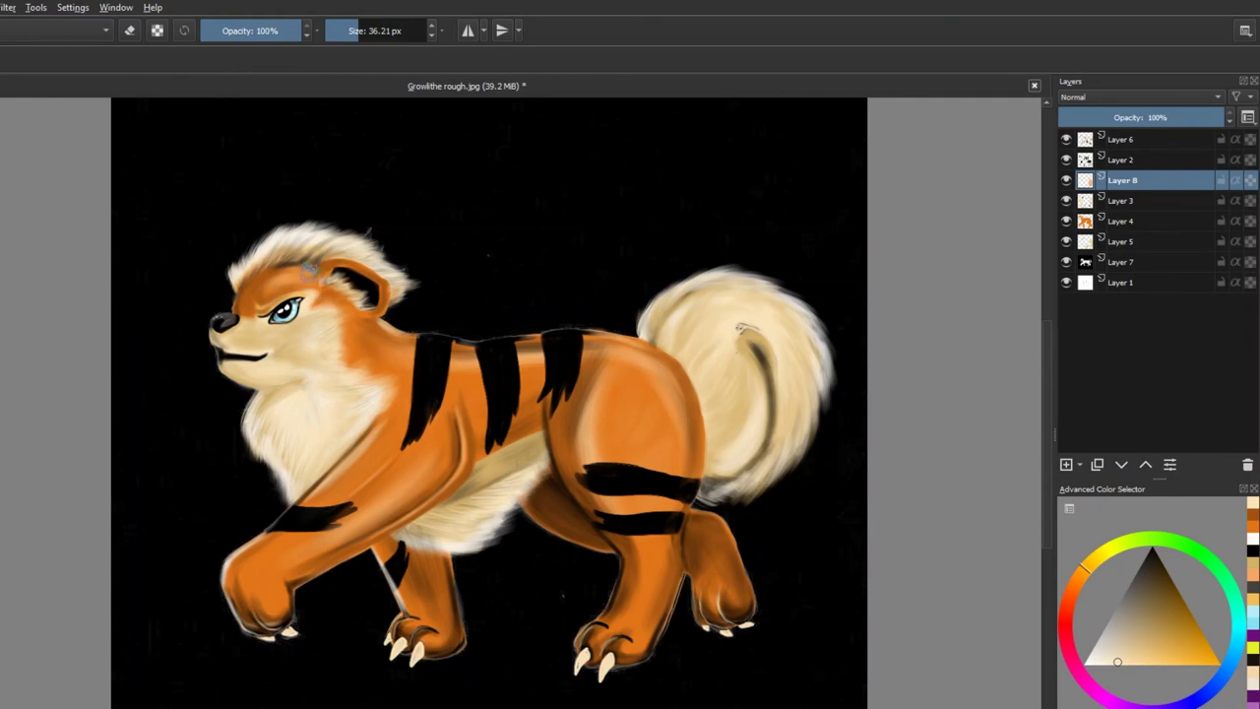
pyautogui.moveTo(313, 549)
pyautogui.mouseDown()
pyautogui.moveTo(241, 577)
pyautogui.moveTo(340, 507)
pyautogui.mouseUp()
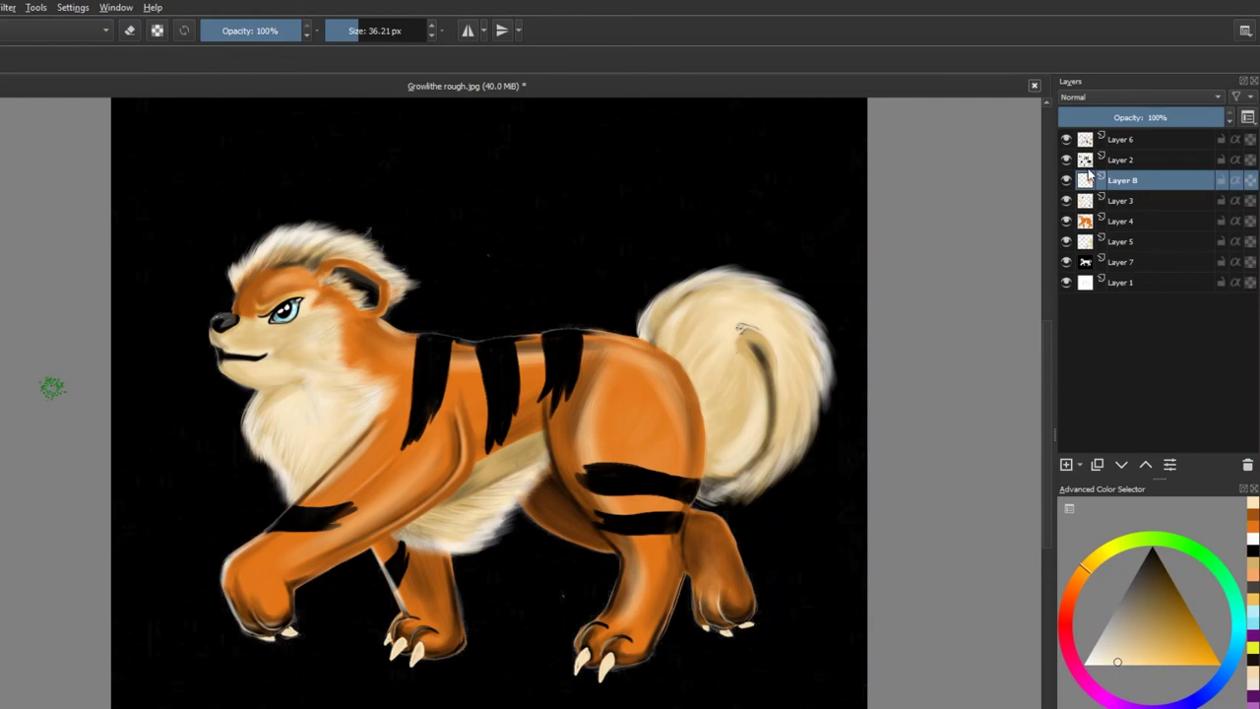
# - Move among Layers 3, 5 and 6, sampling near-white and the leg's tan orange
pyautogui.click(1122, 282)
pyautogui.click(1122, 241)
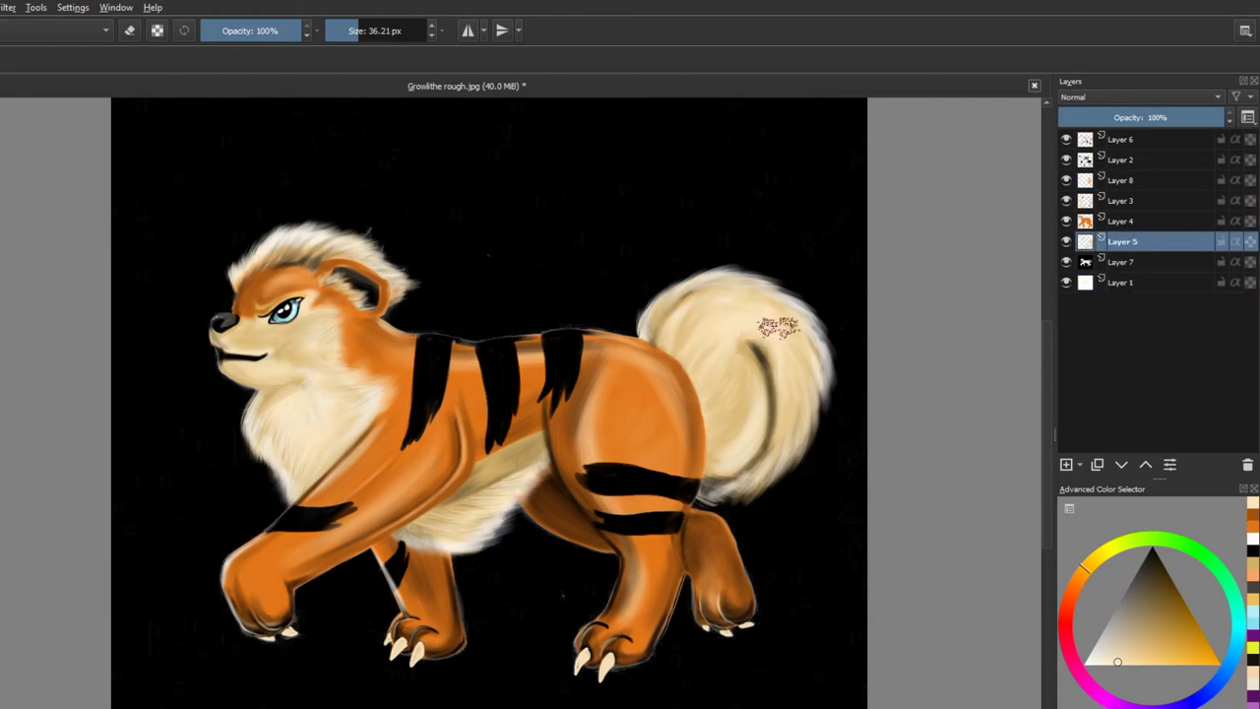
pyautogui.click(1122, 200)
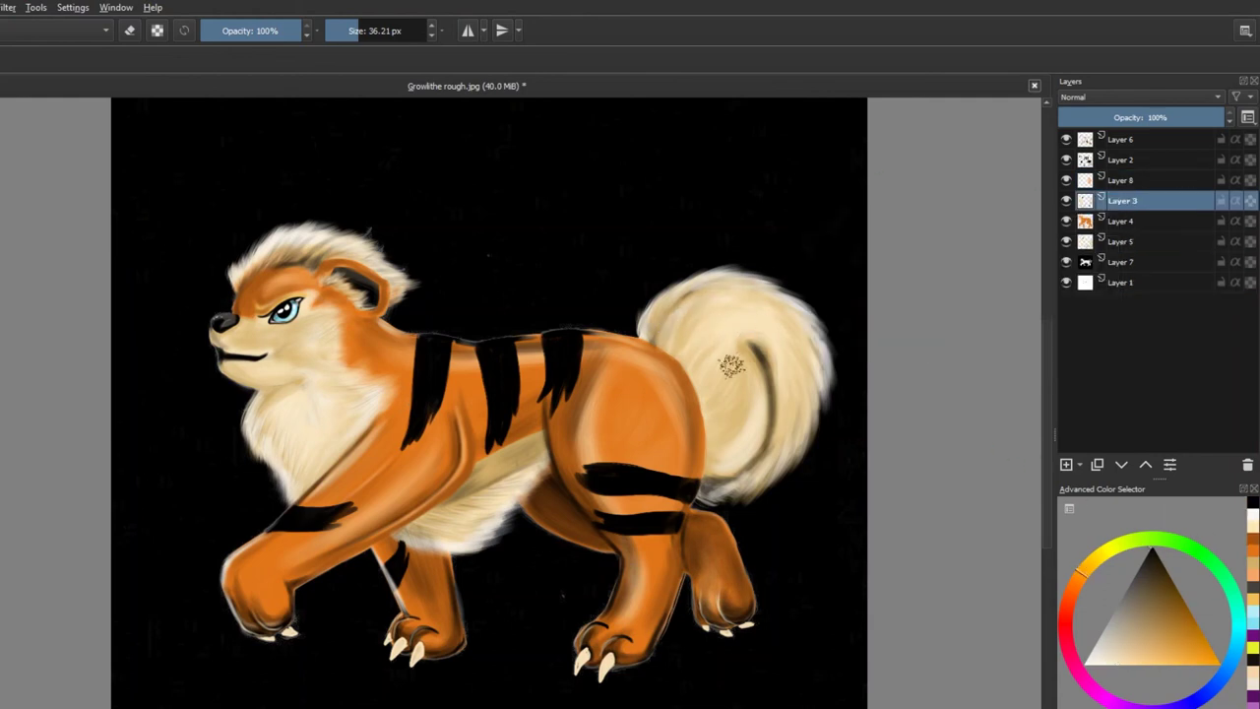
pyautogui.click(695, 484)
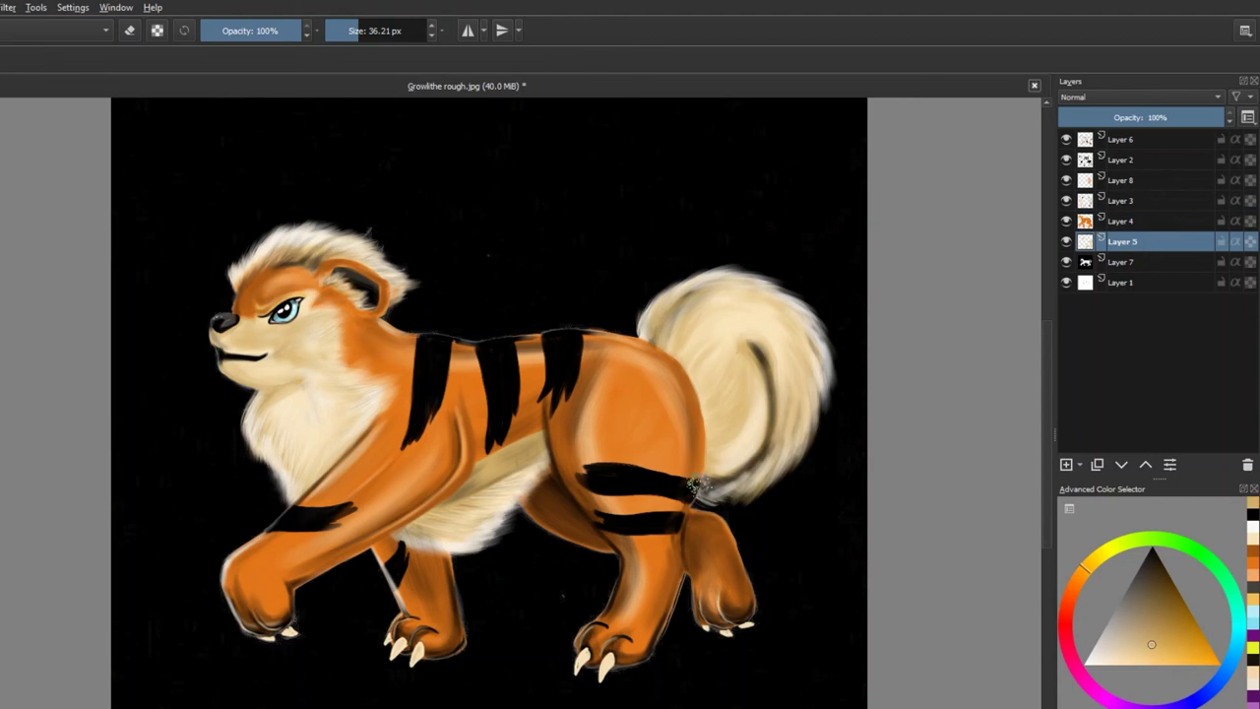
pyautogui.click(1122, 138)
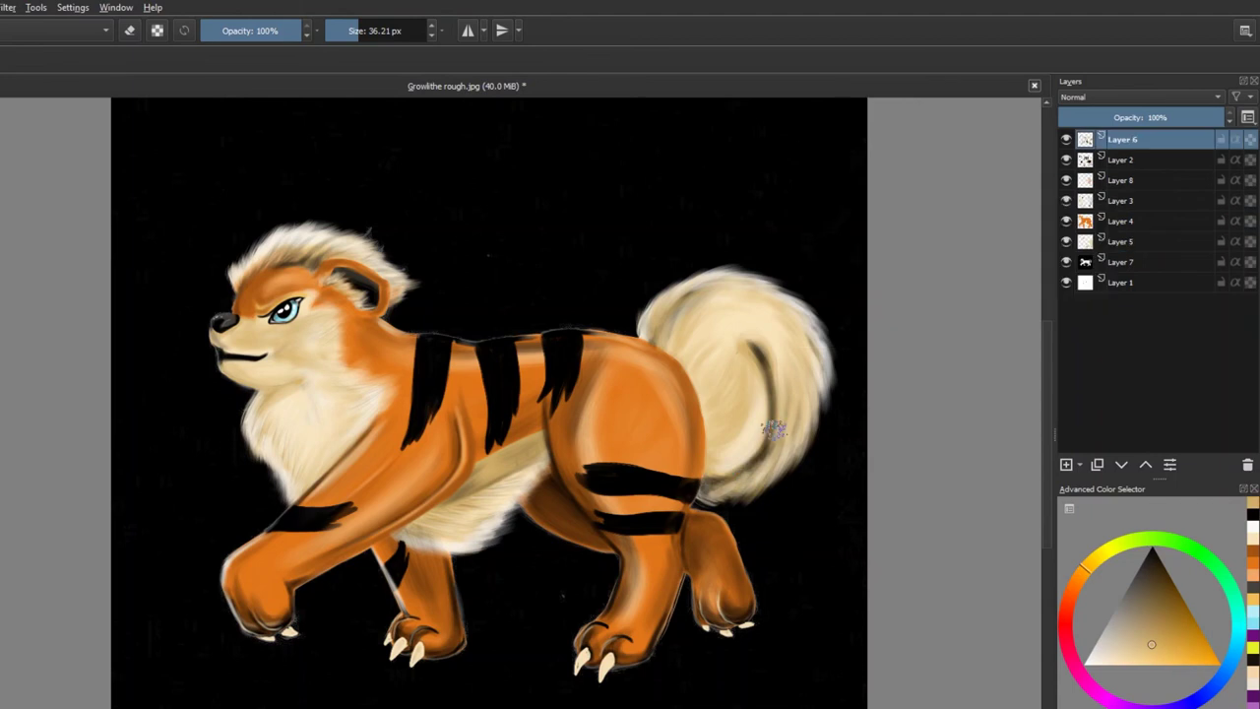
pyautogui.keyDown('ctrl'); pyautogui.click(793, 354); pyautogui.keyUp('ctrl')
pyautogui.press('e')
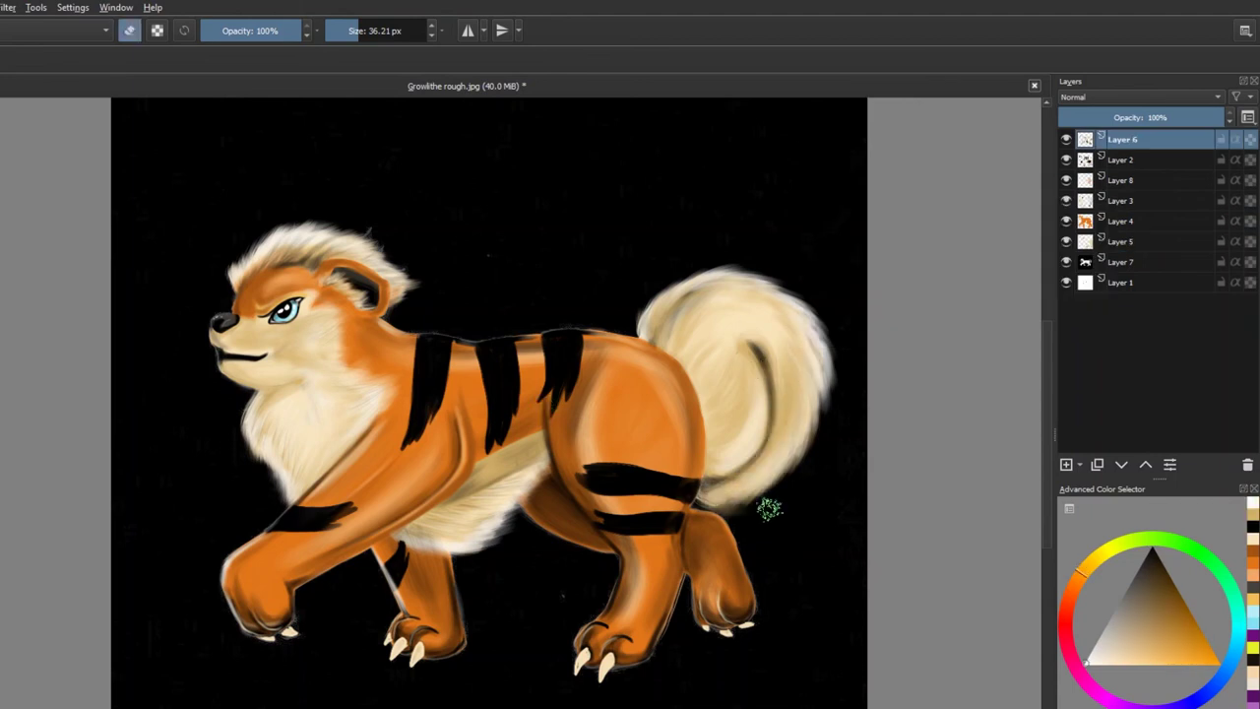
pyautogui.press('[')
pyautogui.press('[')
pyautogui.press('[')
pyautogui.press('[')
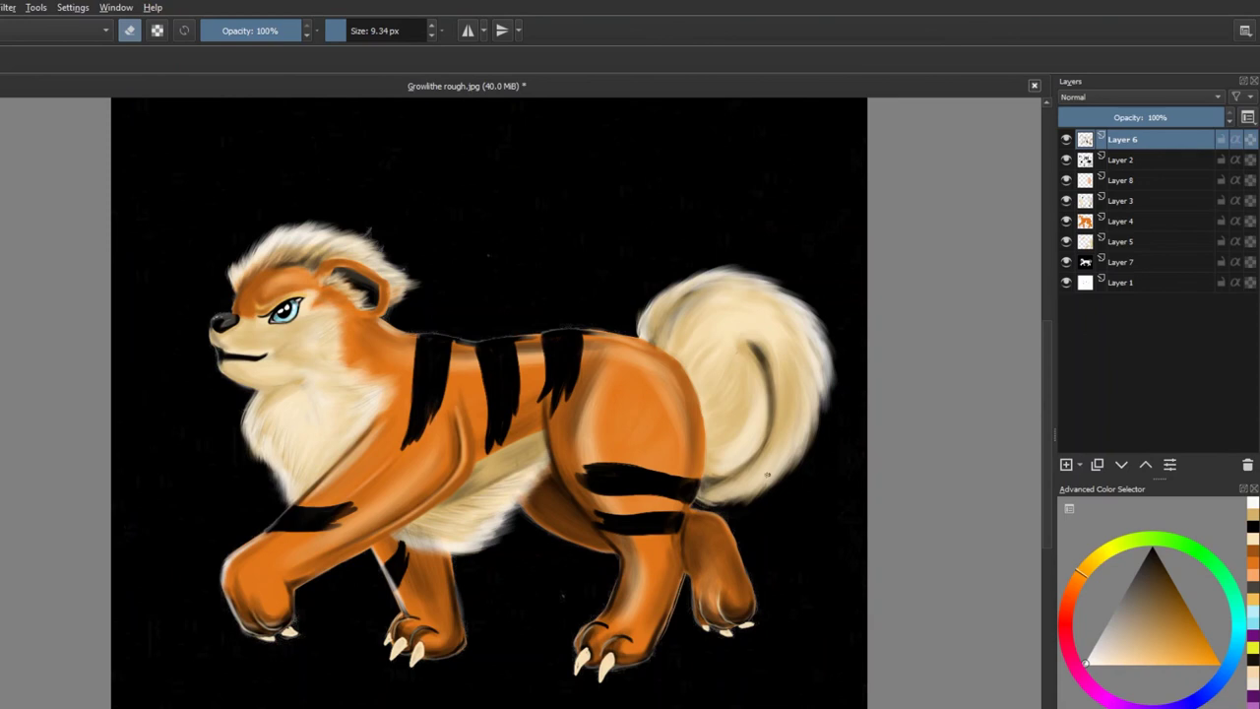
pyautogui.click(717, 505)
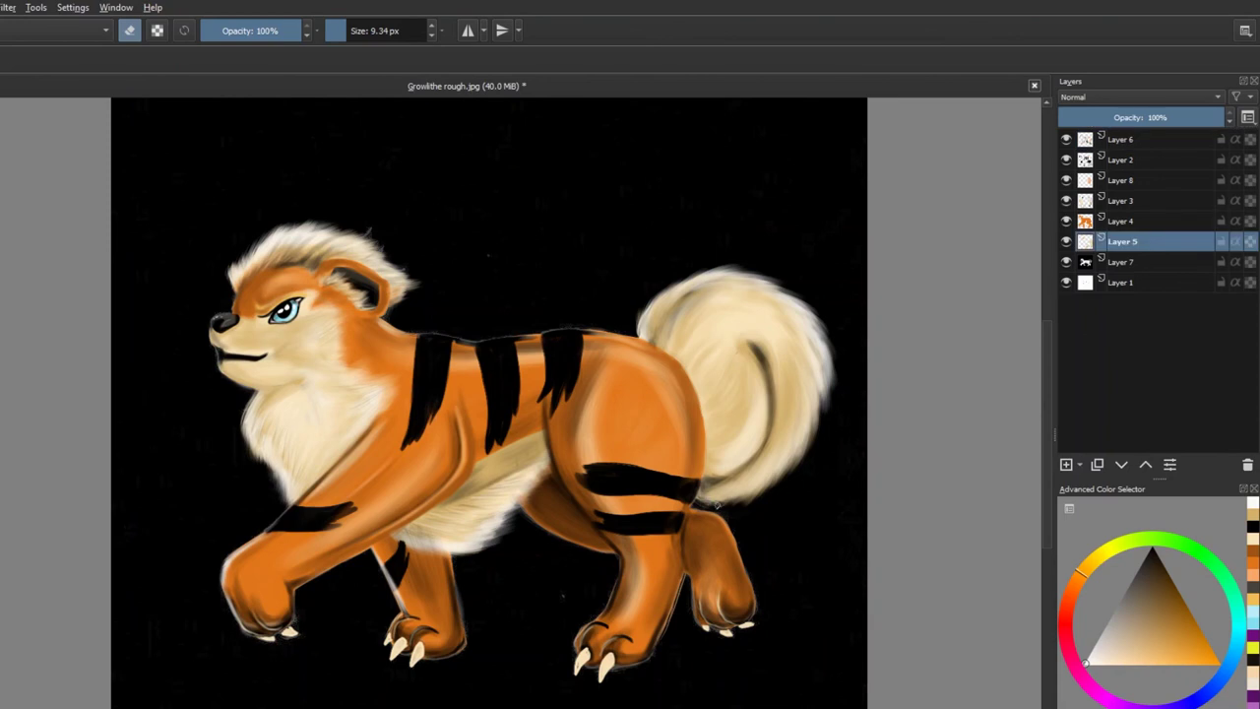
pyautogui.click(131, 31)
pyautogui.keyDown('ctrl'); pyautogui.click(719, 510); pyautogui.keyUp('ctrl')
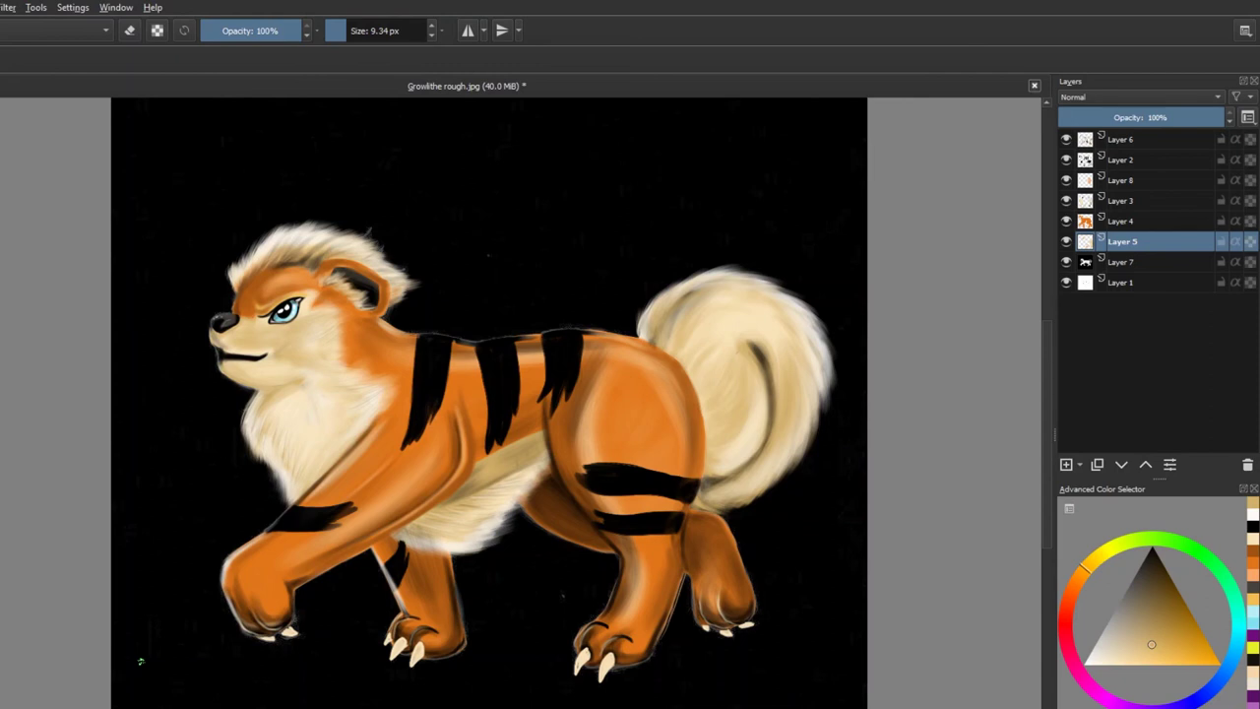
# - Add a new top layer and darken the belly fur toward the stripe with saturated orange
pyautogui.click(1121, 139)
pyautogui.press('Insert')
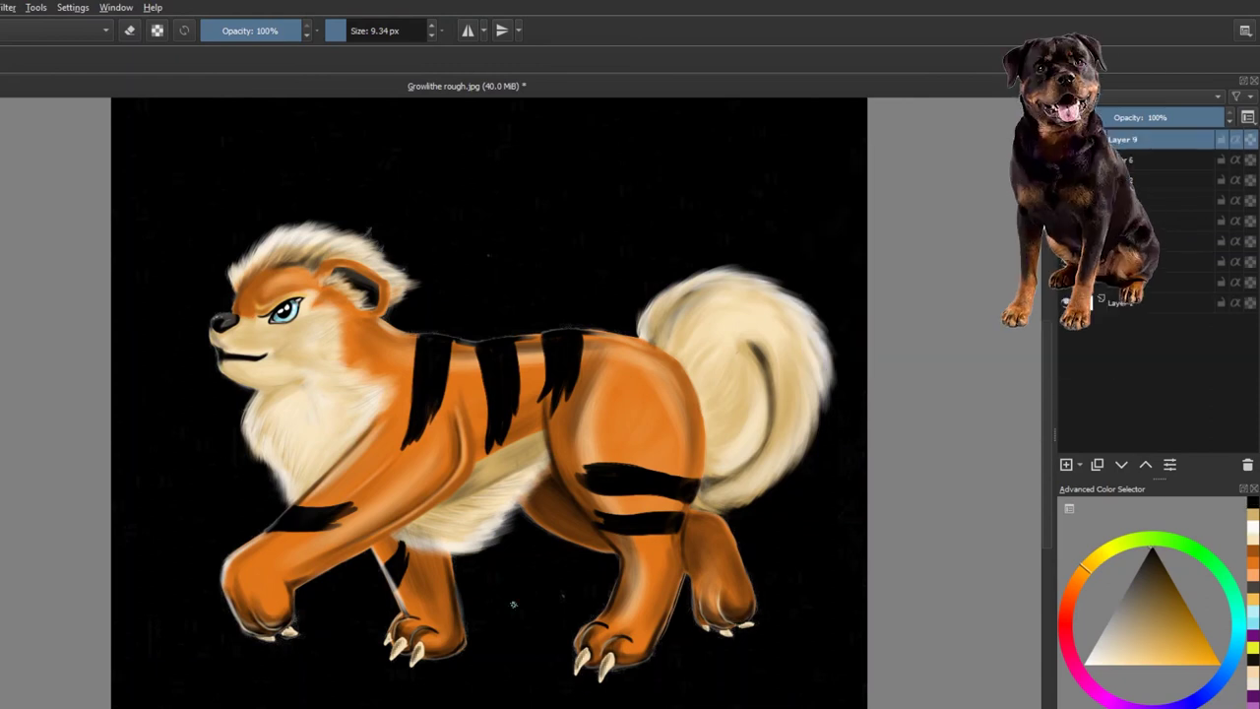
pyautogui.press('x')
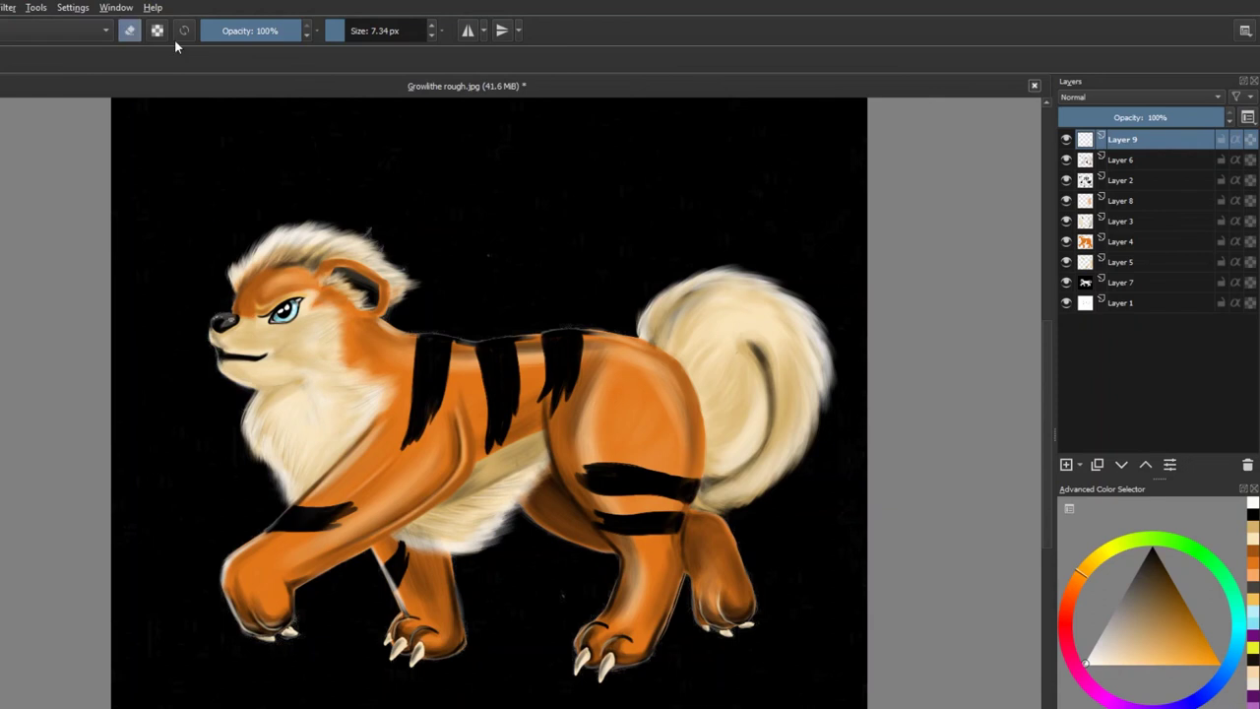
pyautogui.keyDown('ctrl'); pyautogui.click(305, 375); pyautogui.keyUp('ctrl')
pyautogui.press(']')
pyautogui.press(']')
pyautogui.press(']')
pyautogui.press(']')
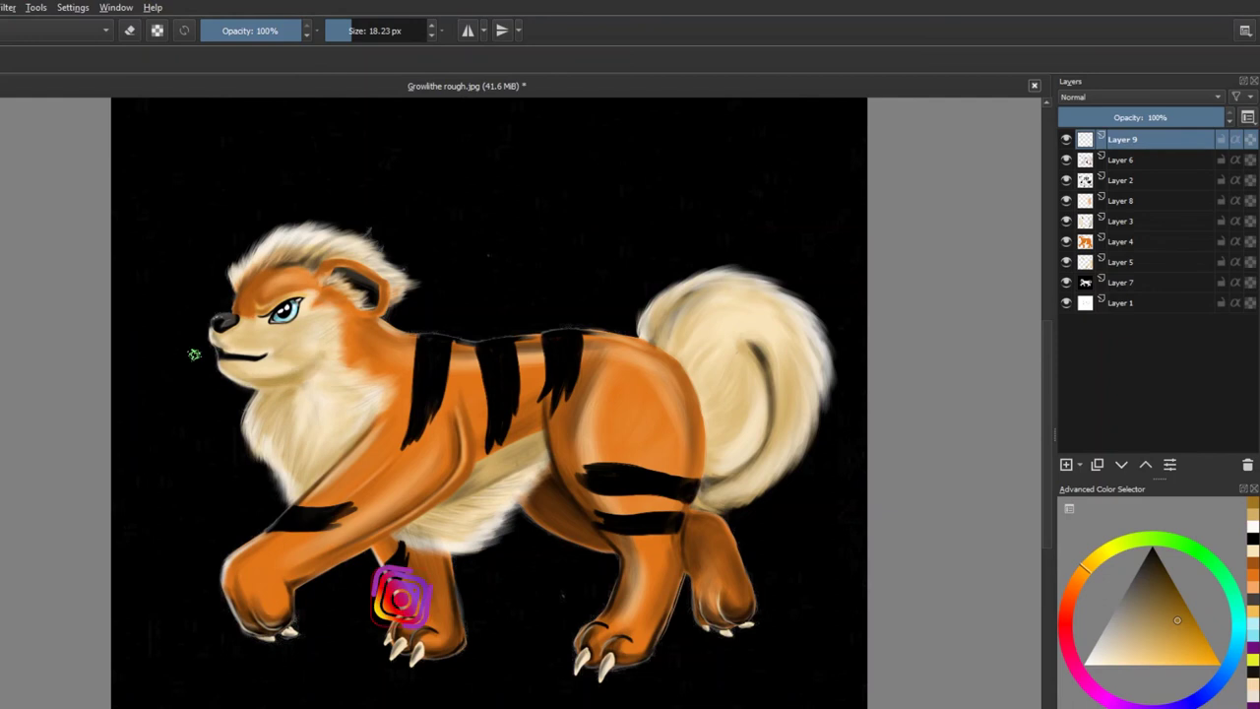
pyautogui.press('e')
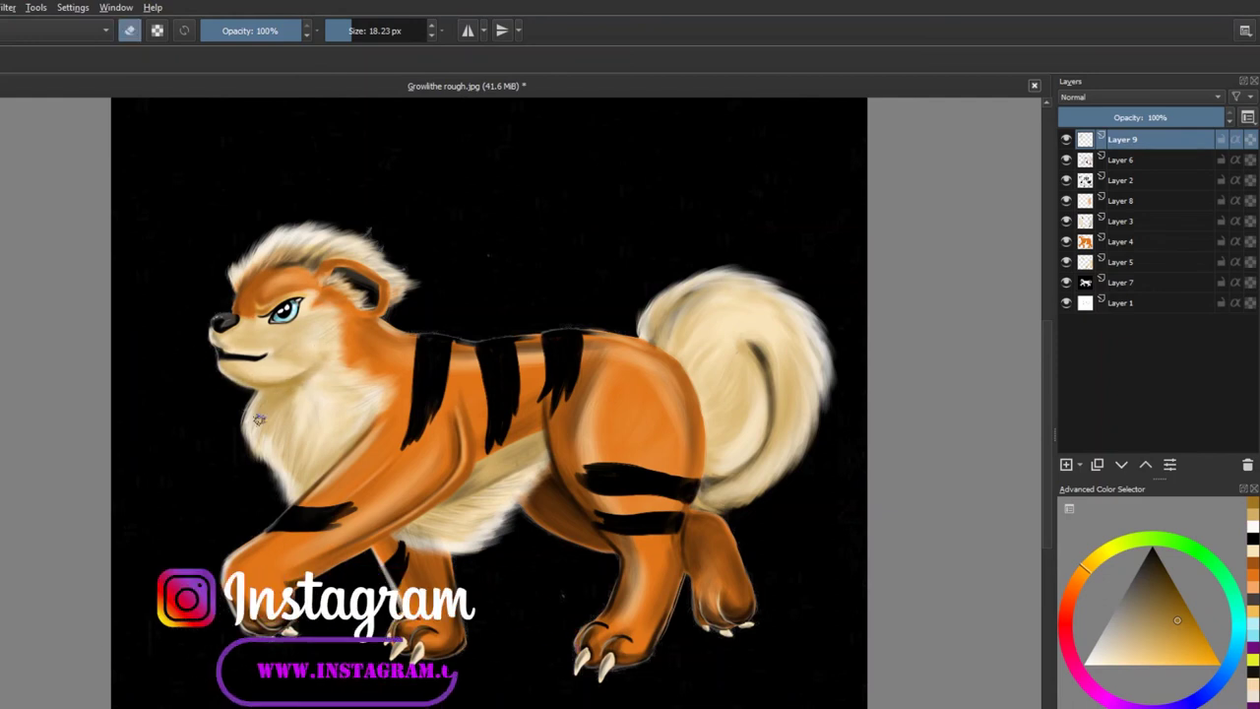
pyautogui.press('e')
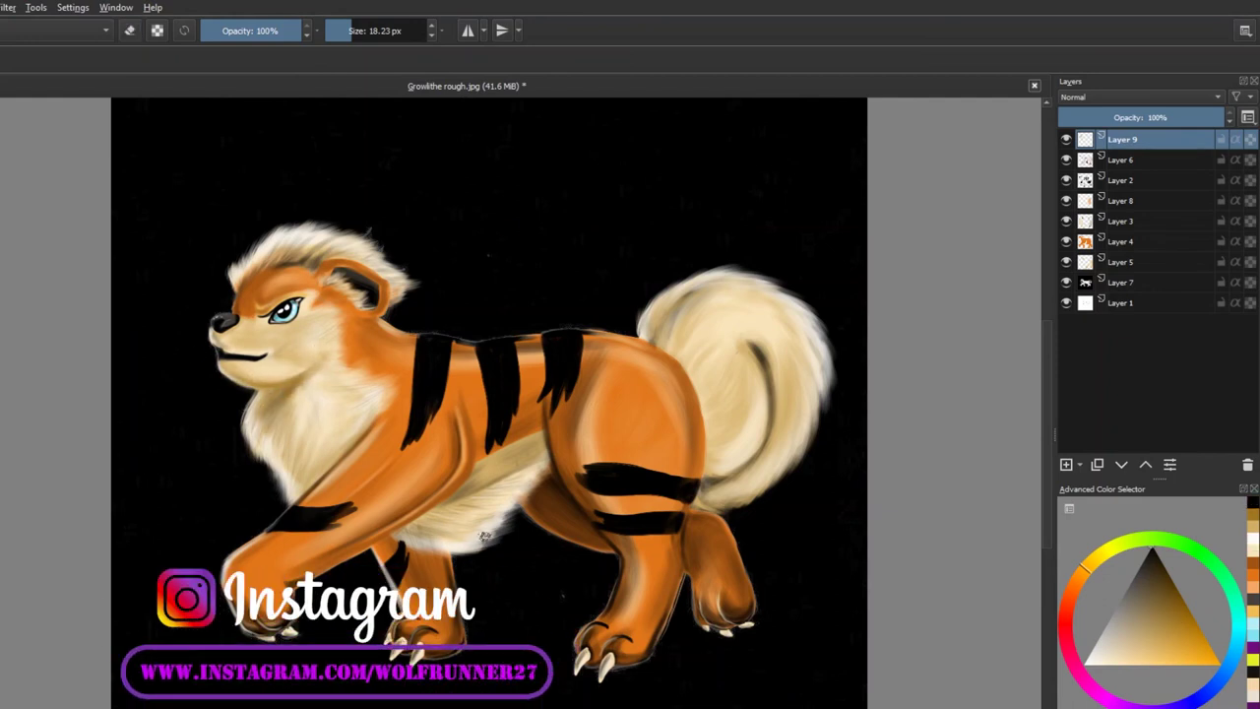
pyautogui.moveTo(484, 537); pyautogui.dragTo(551, 456)
# - Touch up the brow on Layers 2 and 6, ending with a fine 2.92 px brush
pyautogui.press('pagedown')
pyautogui.press('e')
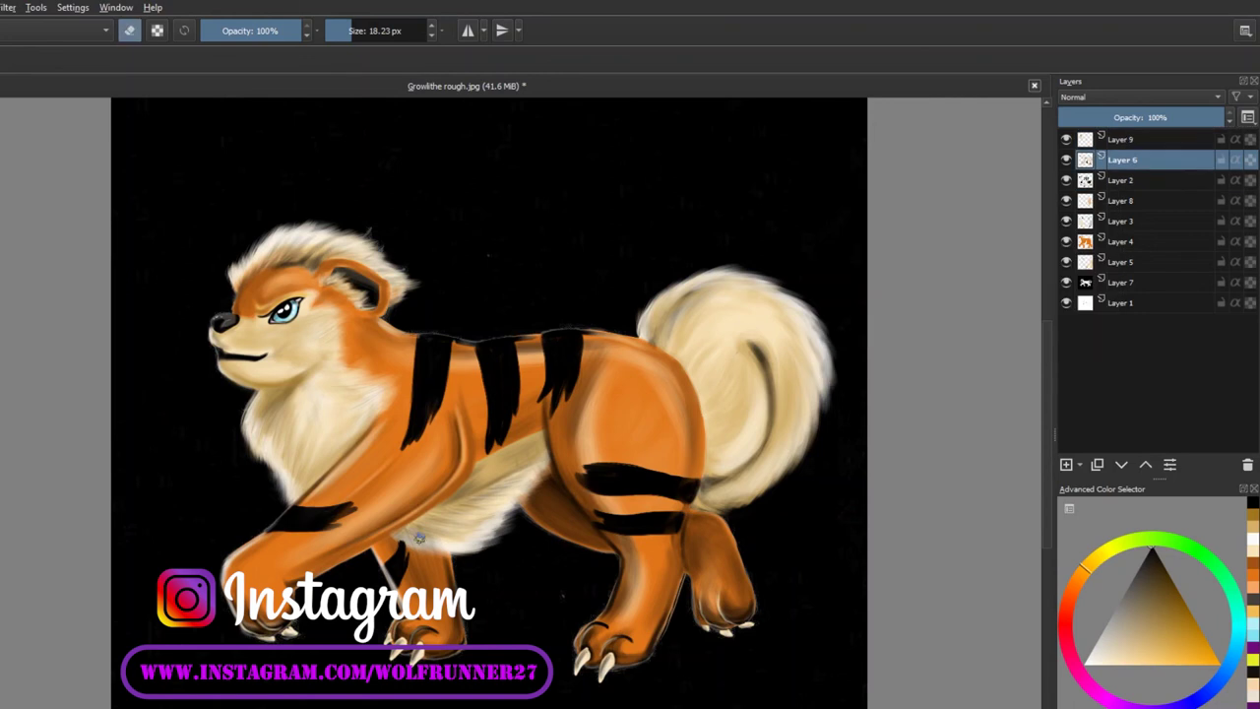
pyautogui.press('pagedown')
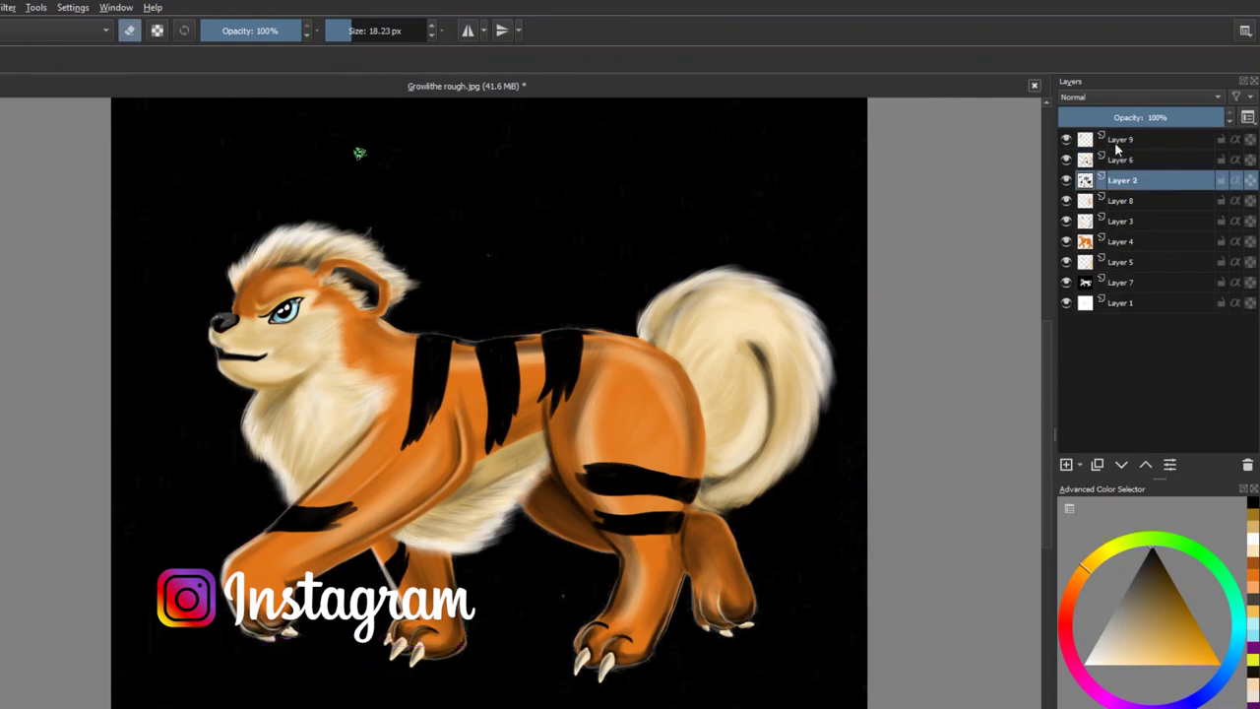
pyautogui.press('e')
pyautogui.press('[')
pyautogui.press('[')
pyautogui.press('pageup')
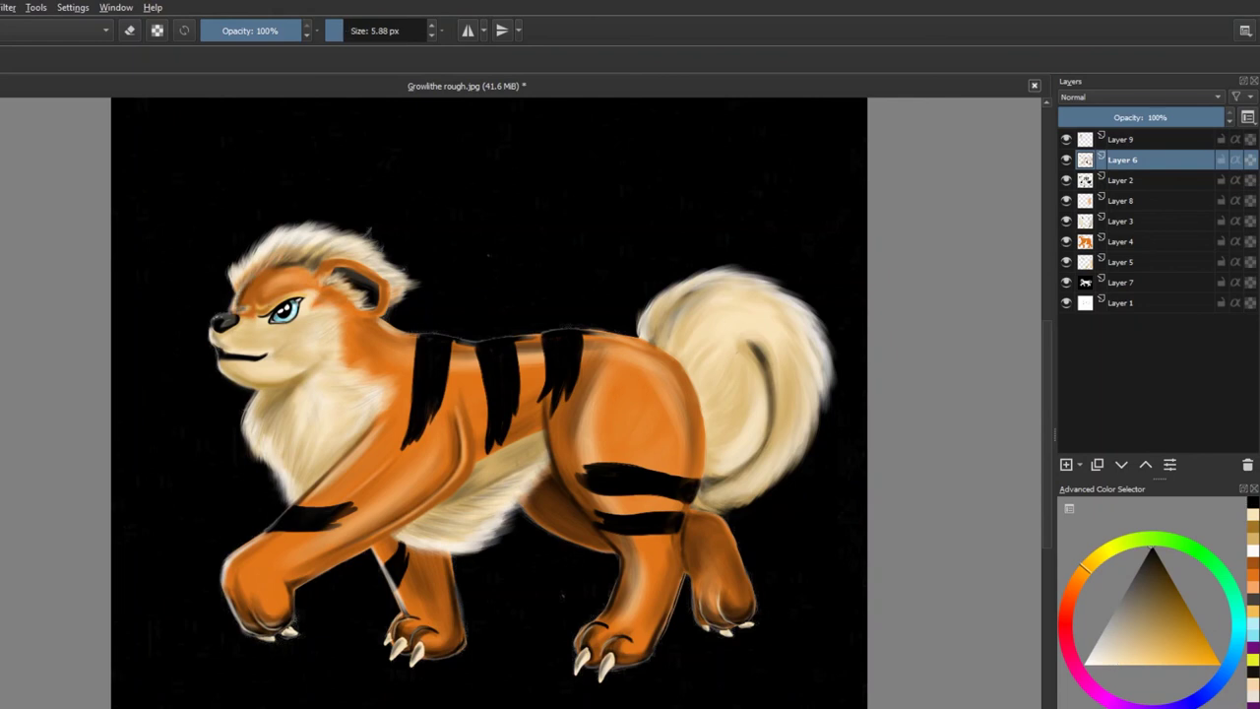
pyautogui.press('e')
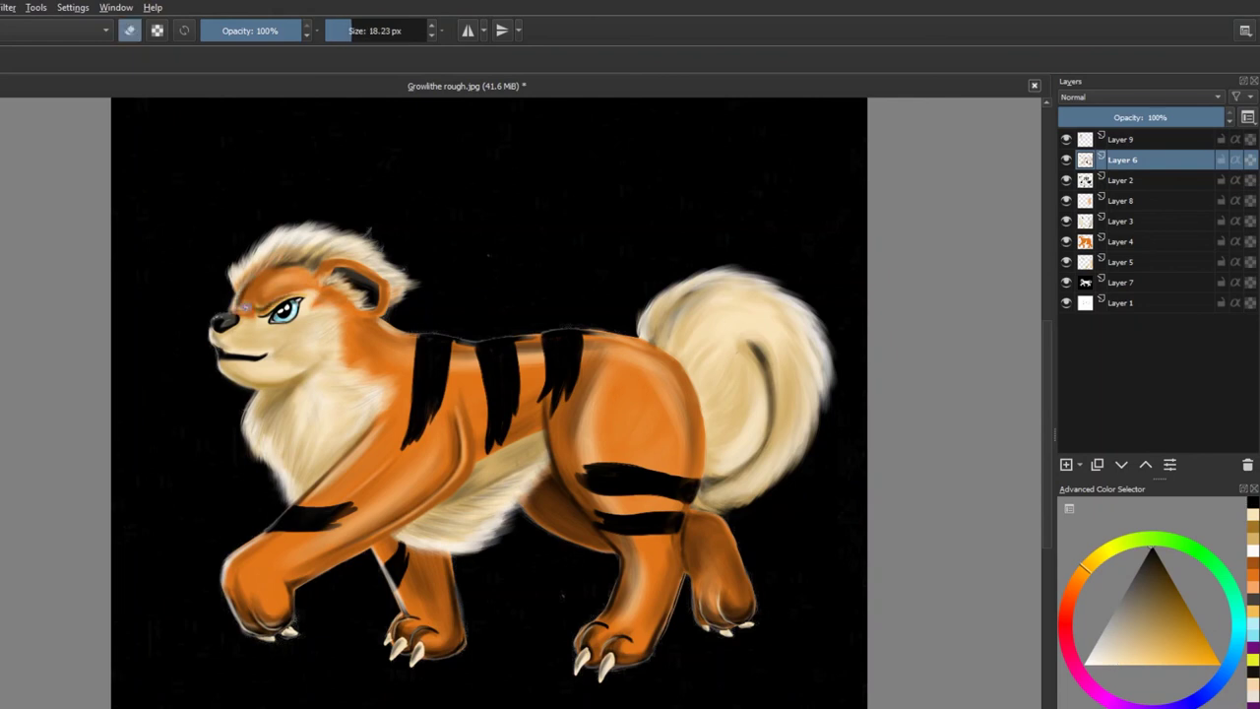
pyautogui.press('pagedown')
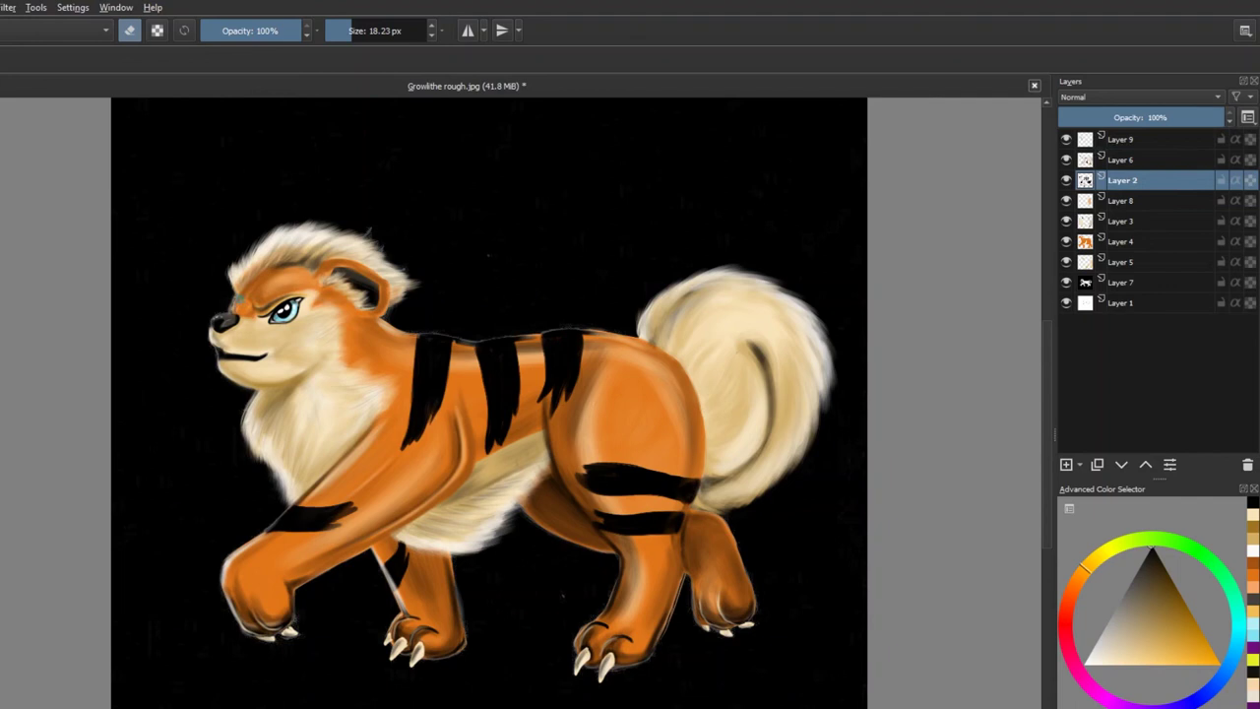
pyautogui.click(1122, 164)
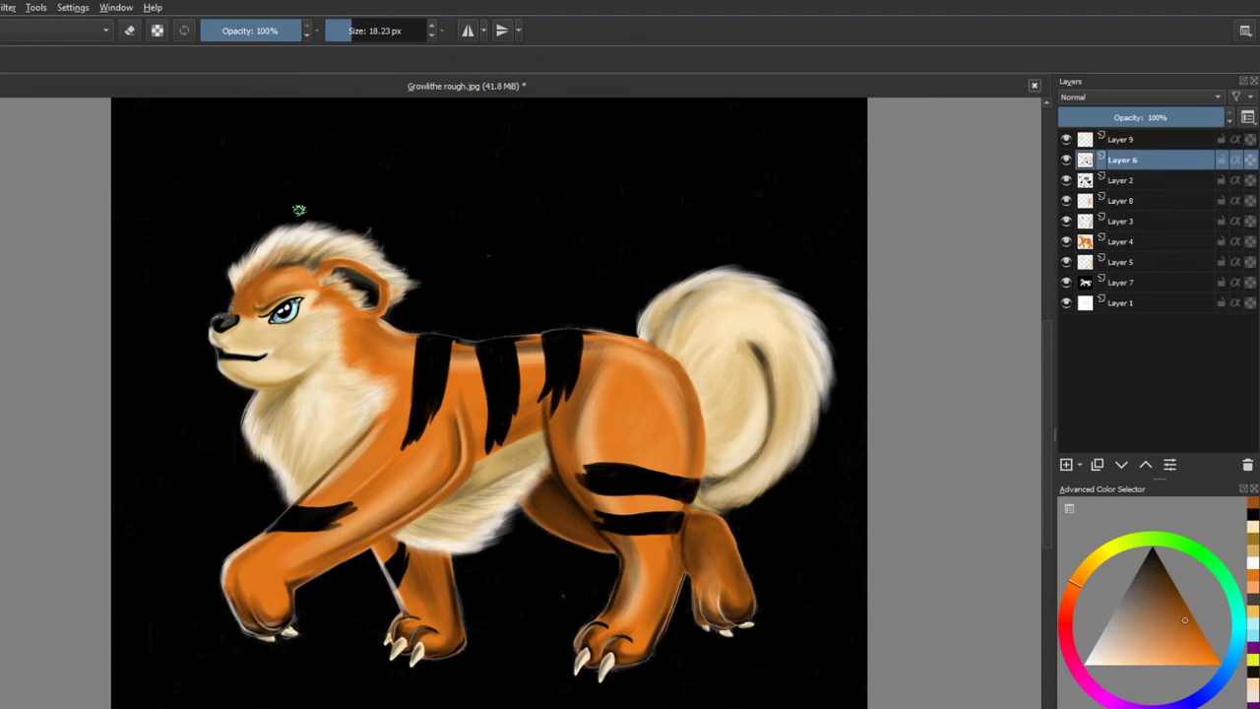
pyautogui.press('[')
pyautogui.press('[')
pyautogui.press('[')
pyautogui.press('[')
pyautogui.press('[')
pyautogui.press('[')
# - Paint a thin pale cream highlight along the top of Growlithe's back
pyautogui.press('e')
pyautogui.keyDown('ctrl'); pyautogui.click(233, 301); pyautogui.keyUp('ctrl')
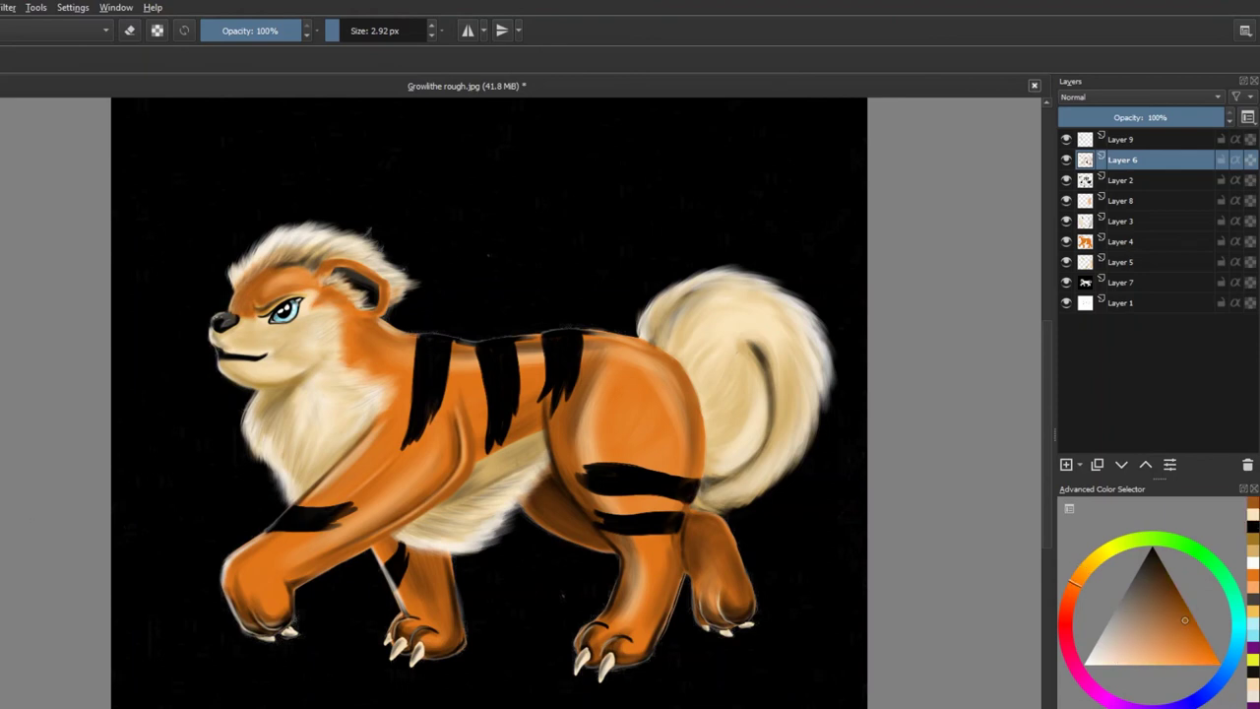
pyautogui.keyDown('ctrl'); pyautogui.click(406, 332); pyautogui.keyUp('ctrl')
pyautogui.moveTo(405, 331); pyautogui.dragTo(533, 336)
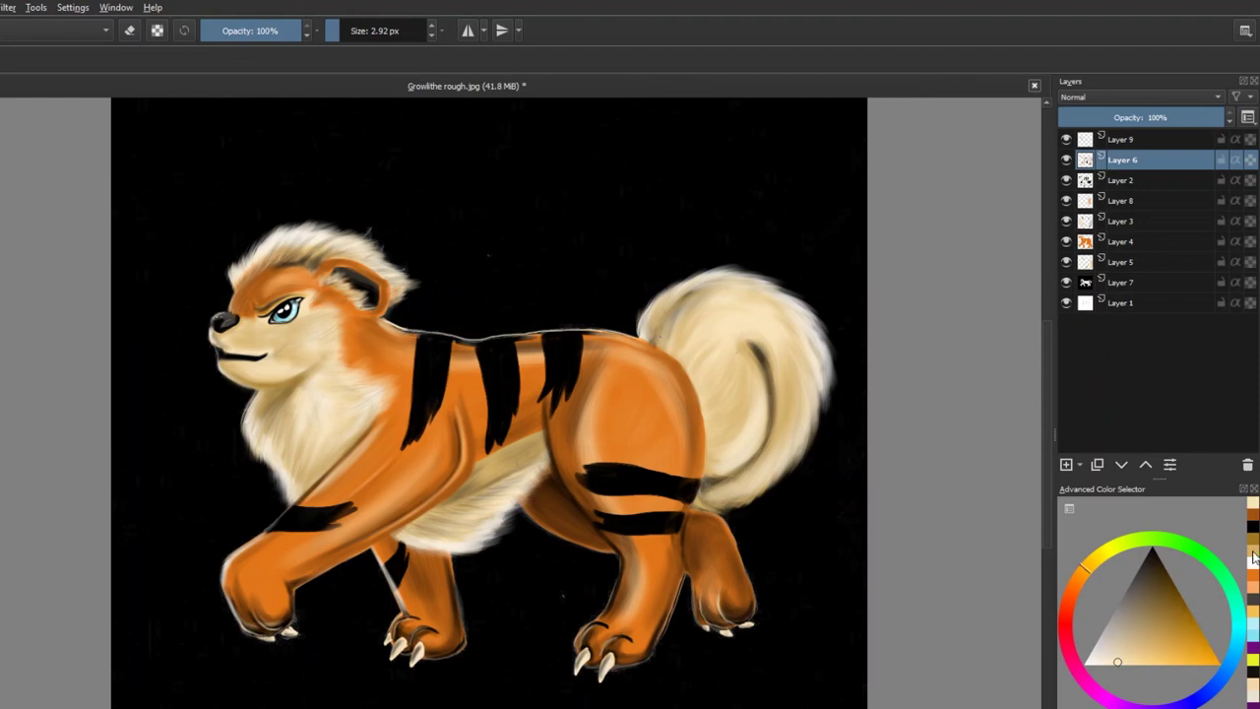
pyautogui.moveTo(562, 337); pyautogui.dragTo(541, 342)
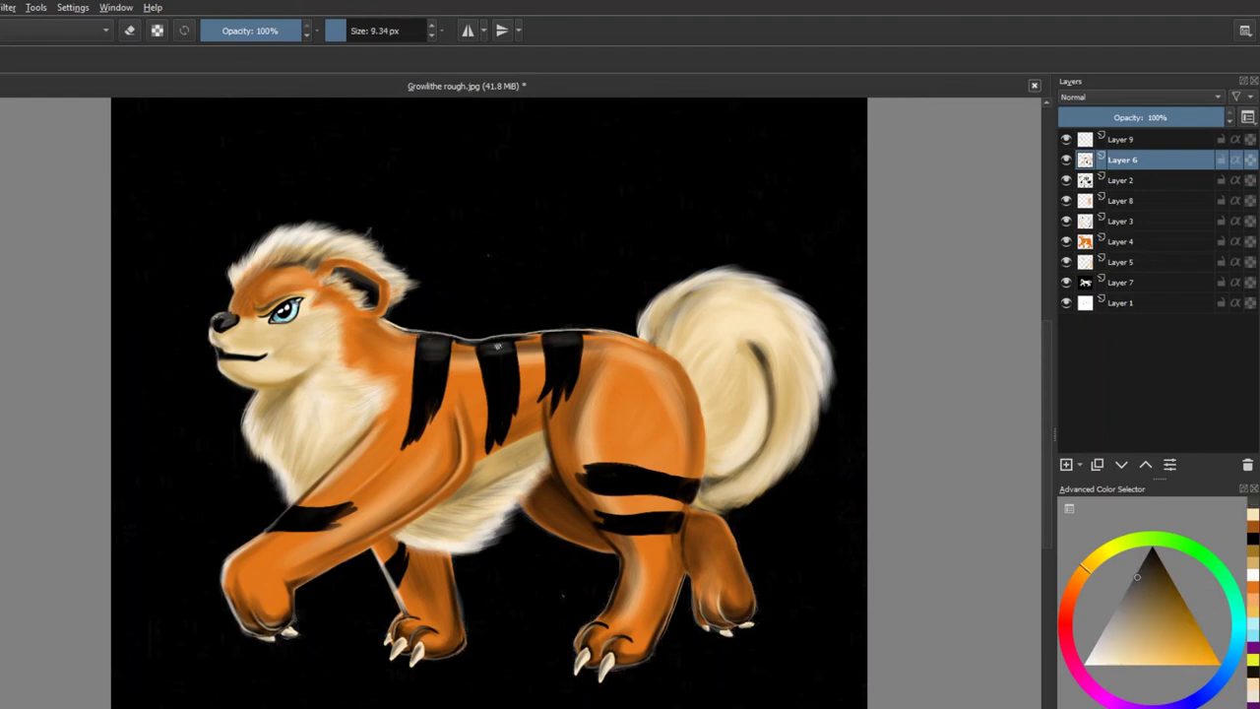
pyautogui.press('e')
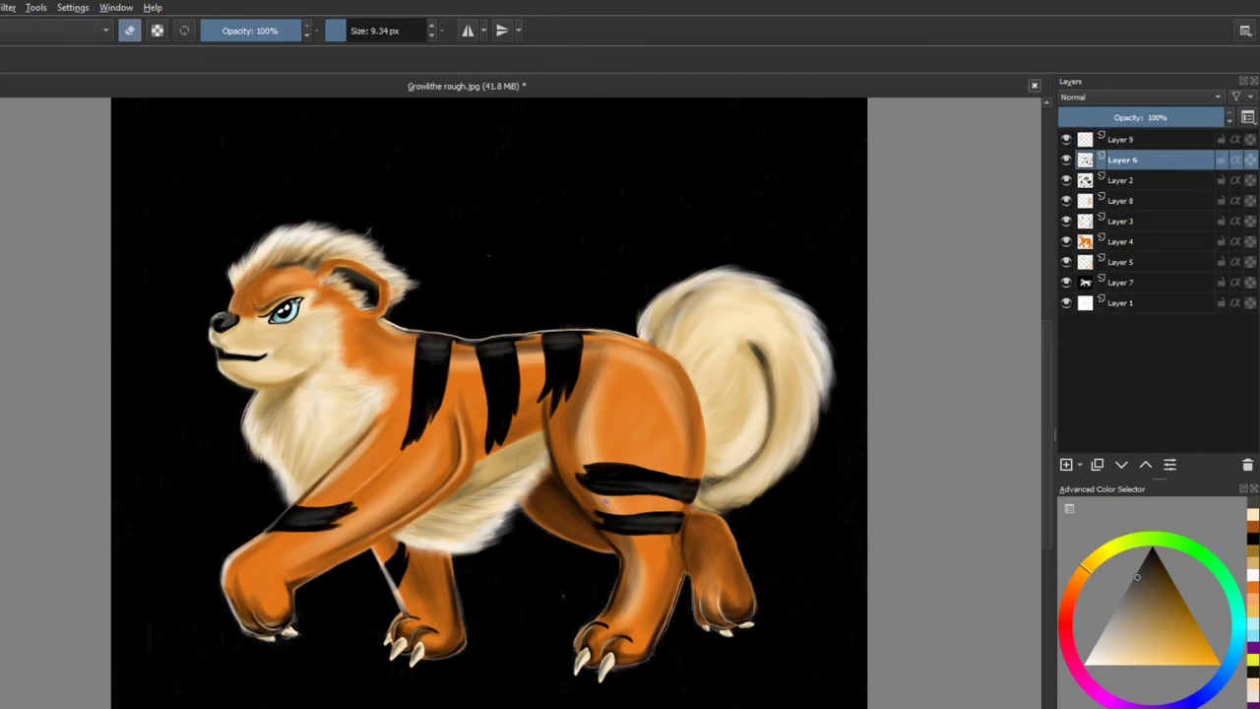
pyautogui.press('e')
# - Zoom on the head, sample the eye's light blue at about 5 px, and add a layer above Layer 7
pyautogui.scroll(3, 466, 292)
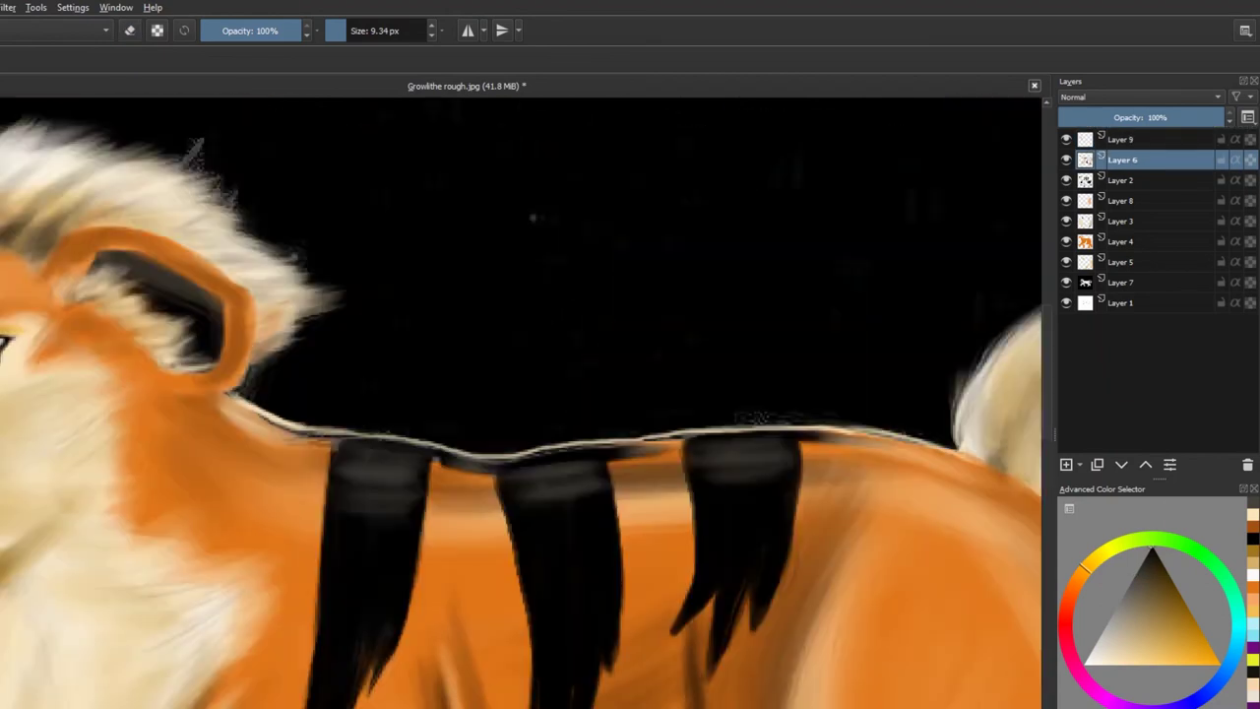
pyautogui.moveTo(35, 396); pyautogui.dragTo(459, 396)
pyautogui.press('[')
pyautogui.press('[')
pyautogui.press('[')
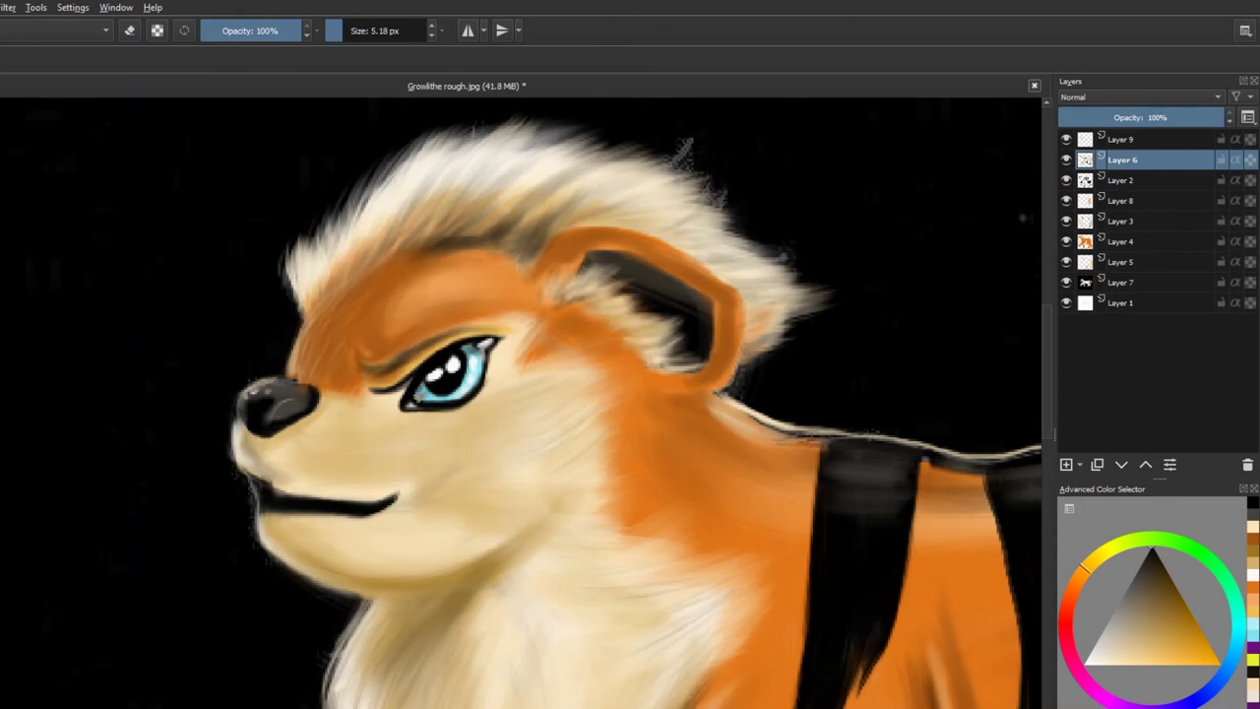
pyautogui.keyDown('ctrl'); pyautogui.click(456, 397); pyautogui.keyUp('ctrl')
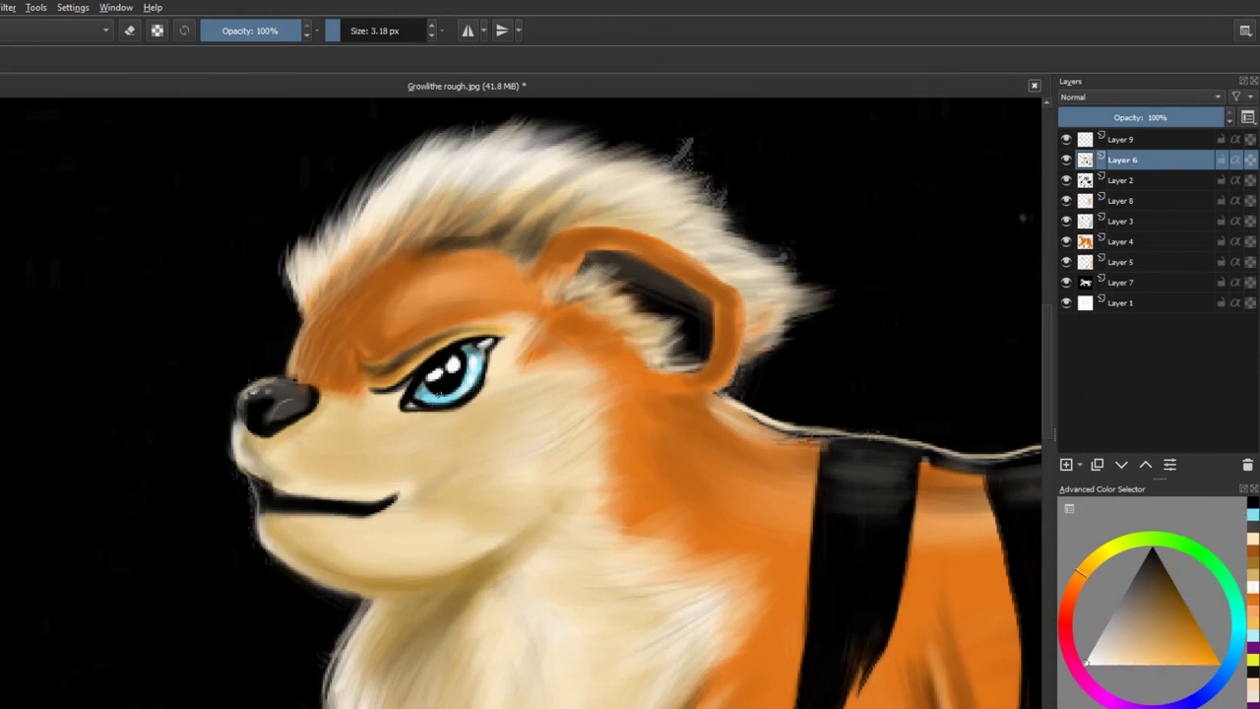
pyautogui.scroll(-3, 522, 394)
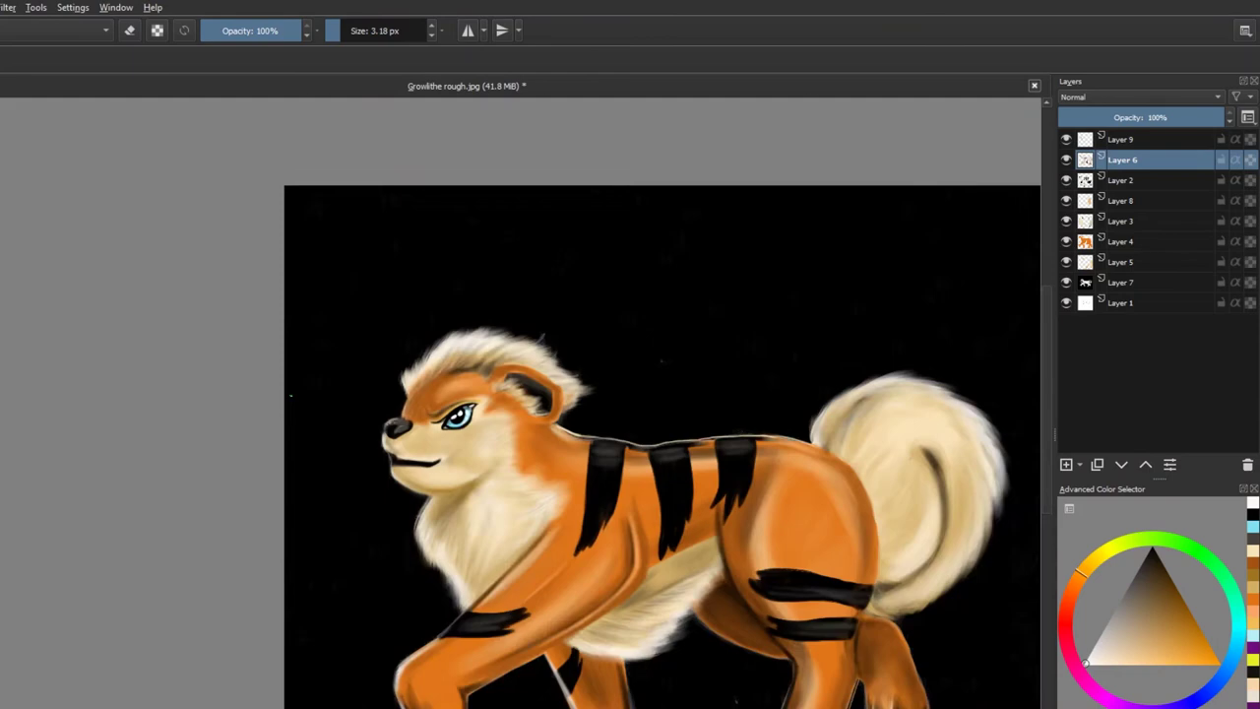
pyautogui.press('Insert')
# - Merge the painting into Layer 10 with New Layer From Visible and choose an orange hue
pyautogui.rightClick(1120, 139)
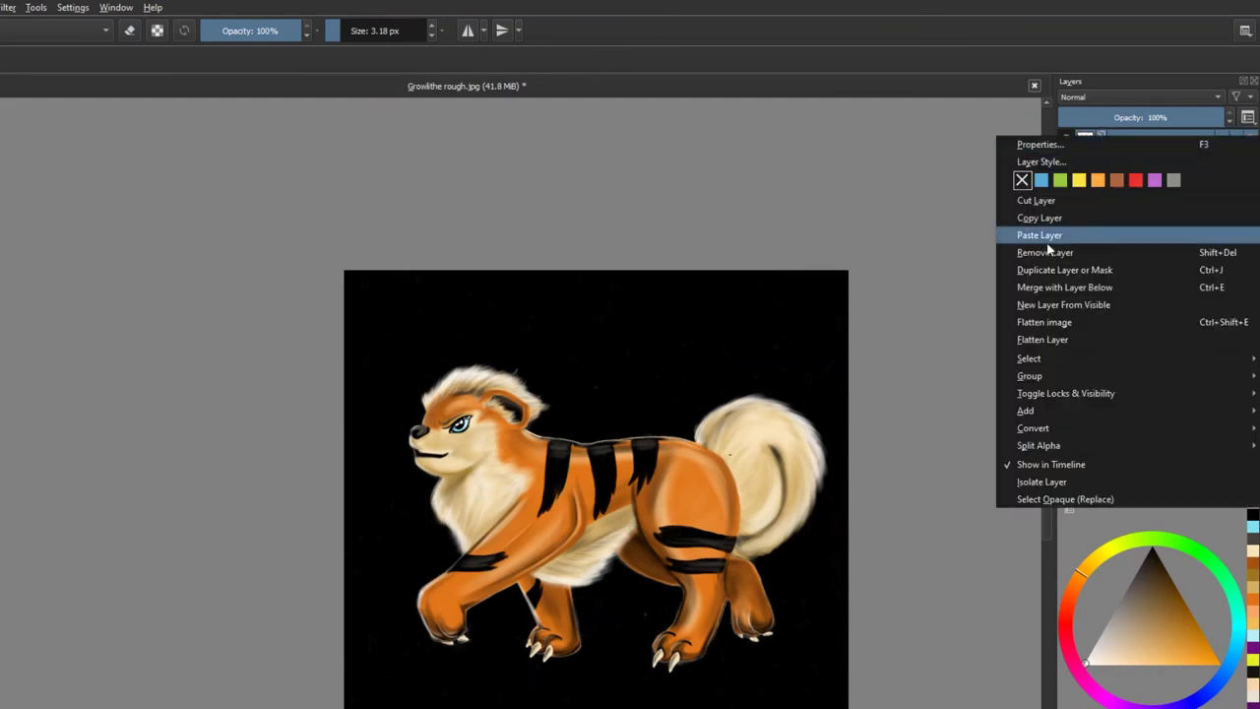
pyautogui.press('Escape')
pyautogui.rightClick(1119, 139)
pyautogui.click(1063, 303)
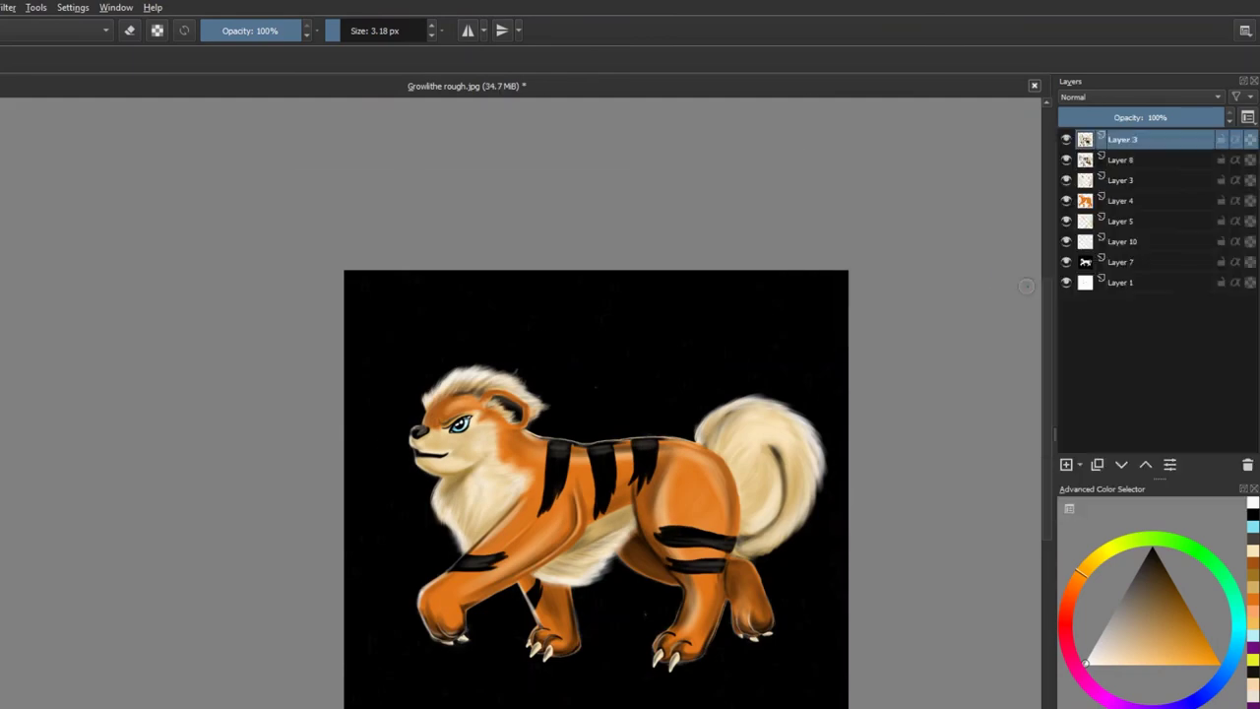
pyautogui.rightClick(1119, 139)
pyautogui.click(1063, 303)
pyautogui.hotkey('ctrl', 'z')
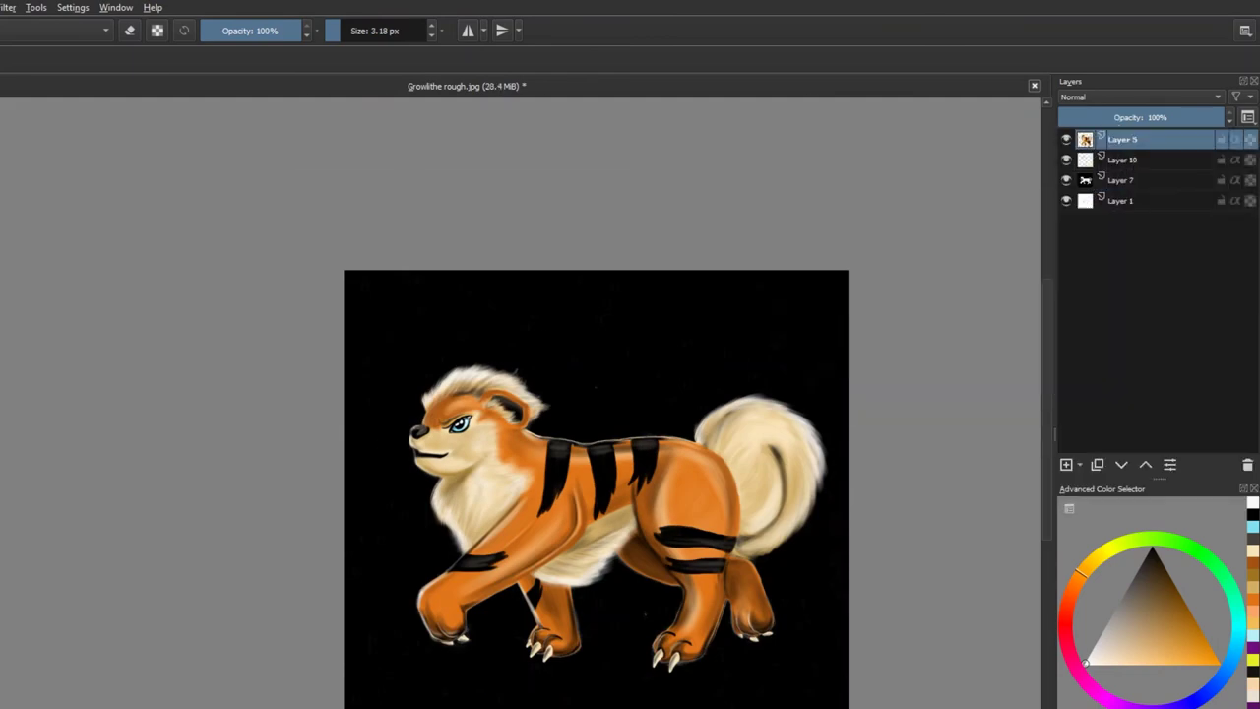
pyautogui.press('F6')
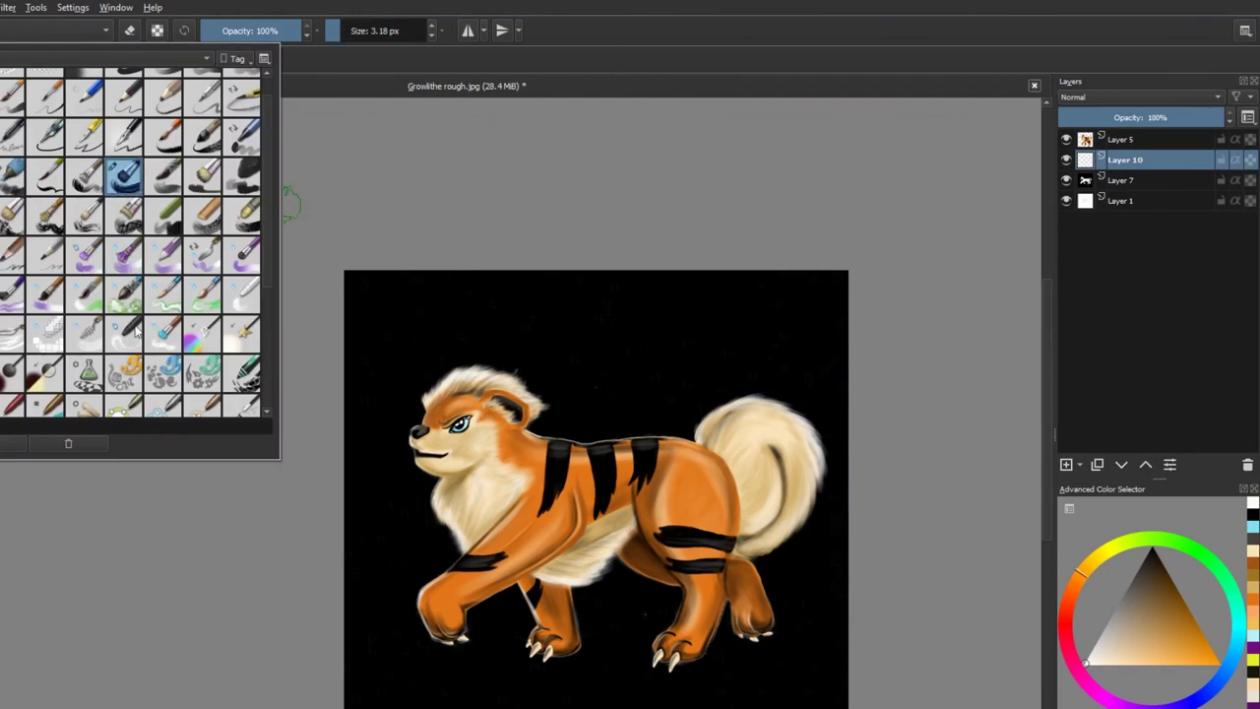
pyautogui.click(1075, 602)
# - Try out orange, yellow and red flame streaks over the back with a large brush
pyautogui.moveTo(1075, 602); pyautogui.dragTo(1079, 576)
pyautogui.click(1200, 641)
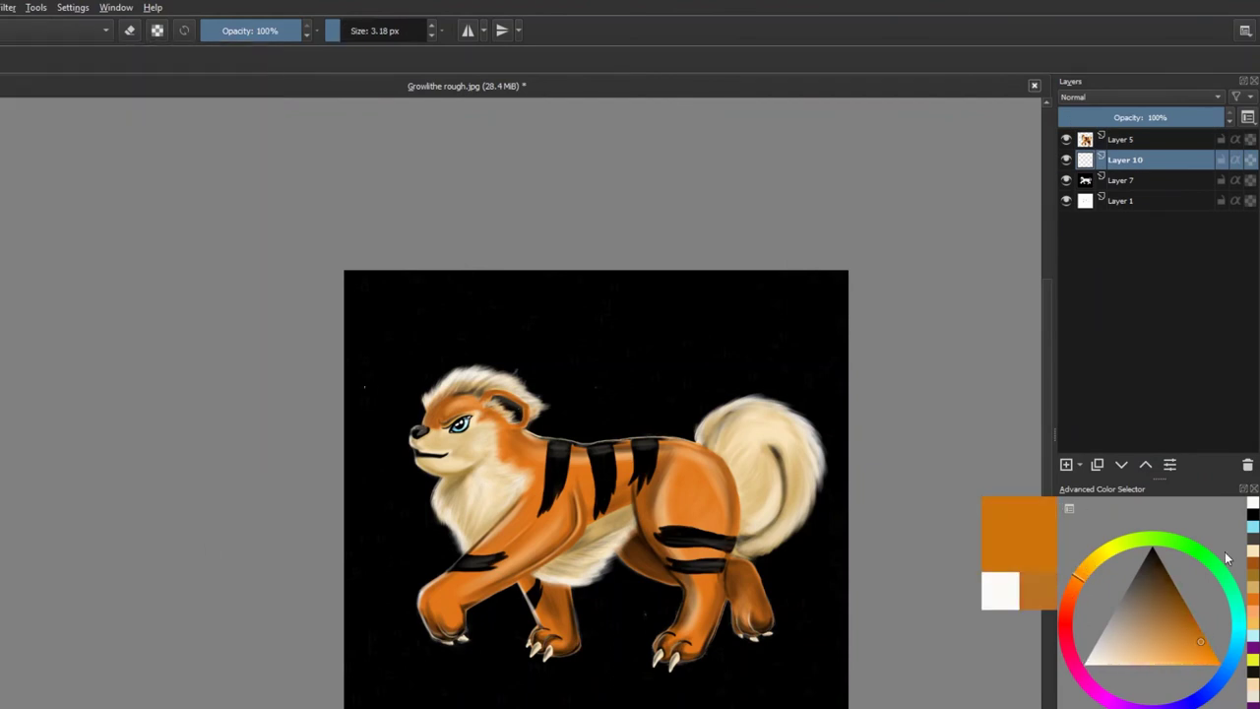
pyautogui.moveTo(613, 430); pyautogui.dragTo(827, 281)
pyautogui.moveTo(562, 438); pyautogui.dragTo(787, 355)
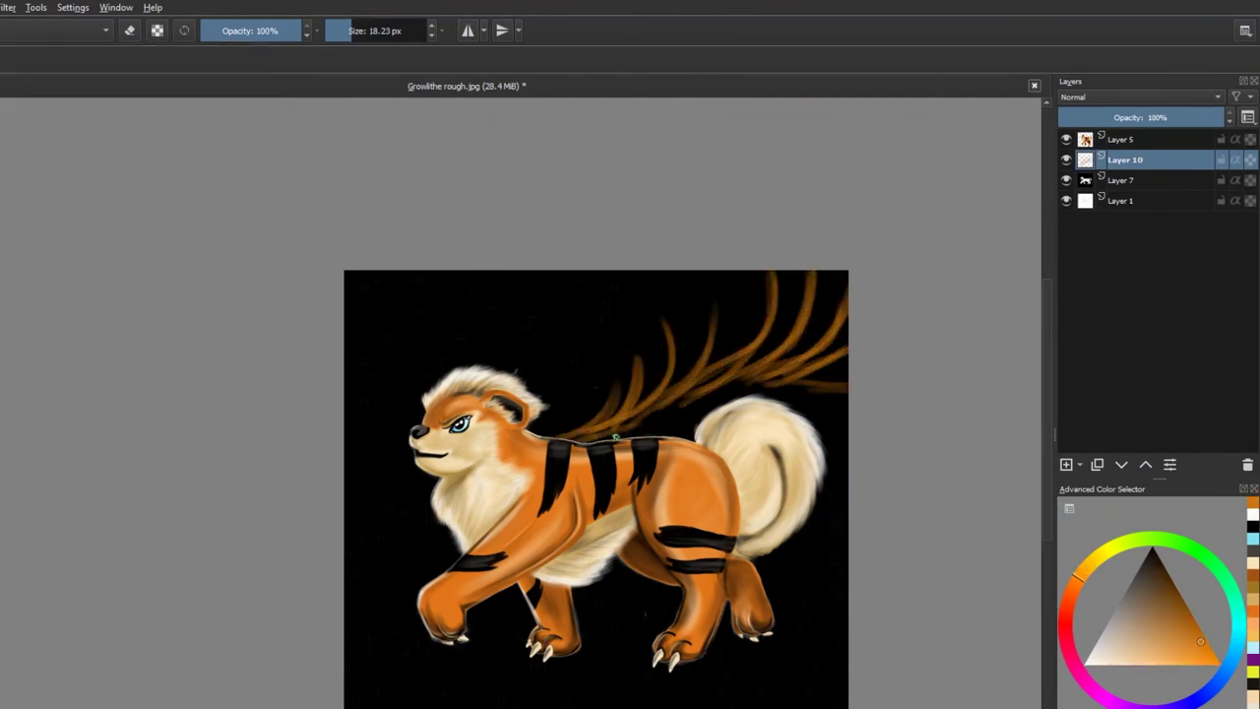
pyautogui.press(']')
pyautogui.press(']')
pyautogui.press(']')
pyautogui.moveTo(601, 438)
pyautogui.mouseDown()
pyautogui.moveTo(710, 388)
pyautogui.moveTo(815, 274)
pyautogui.moveTo(683, 344)
pyautogui.moveTo(842, 338)
pyautogui.moveTo(793, 467)
pyautogui.moveTo(821, 483)
pyautogui.mouseUp()
pyautogui.moveTo(557, 438); pyautogui.dragTo(764, 281)
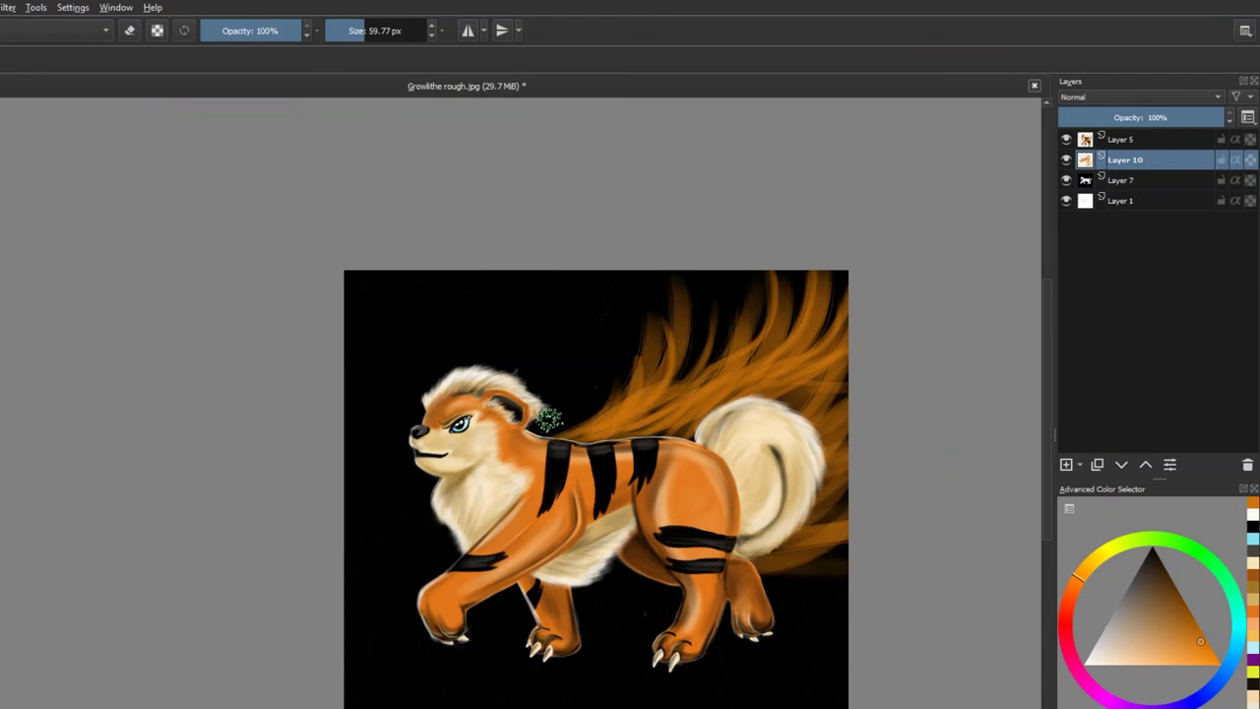
pyautogui.moveTo(581, 400); pyautogui.dragTo(496, 219)
pyautogui.moveTo(581, 429)
pyautogui.mouseDown()
pyautogui.moveTo(832, 398)
pyautogui.moveTo(666, 197)
pyautogui.moveTo(624, 309)
pyautogui.moveTo(857, 293)
pyautogui.moveTo(613, 307)
pyautogui.moveTo(837, 285)
pyautogui.mouseUp()
pyautogui.click(1111, 545)
pyautogui.click(1194, 658)
pyautogui.keyDown('ctrl'); pyautogui.click(535, 315); pyautogui.keyUp('ctrl')
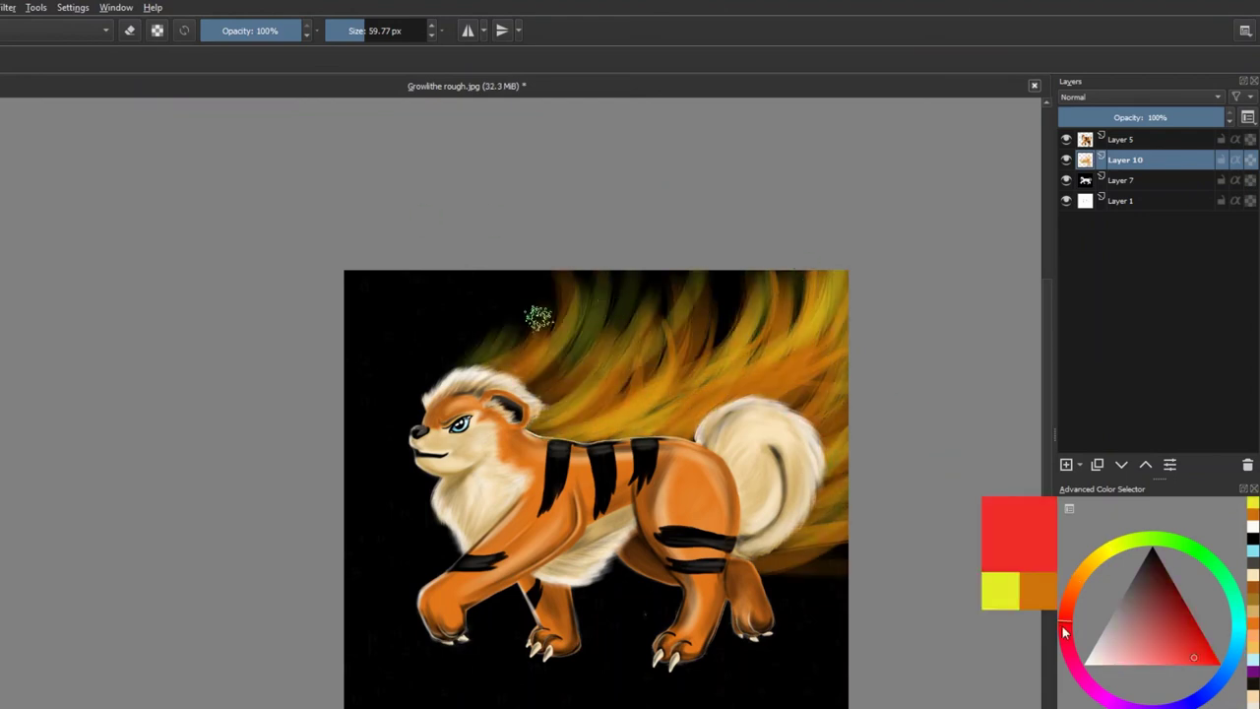
pyautogui.moveTo(557, 433); pyautogui.dragTo(753, 374)
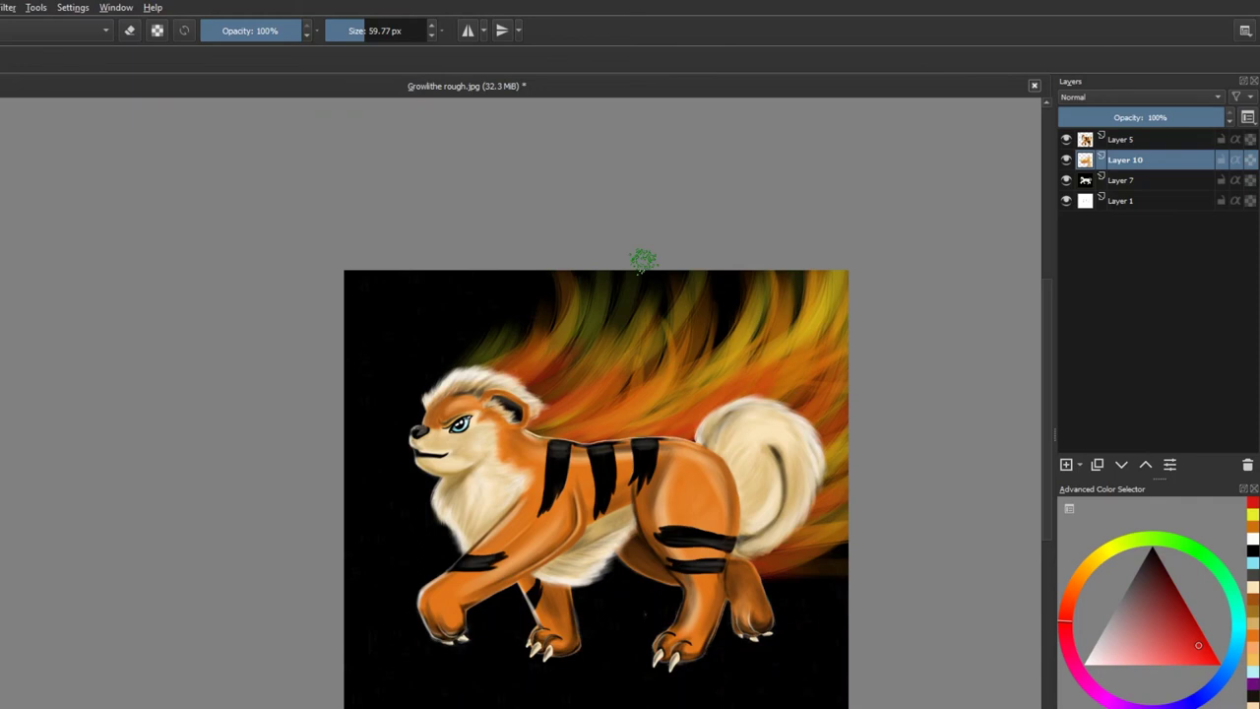
# - Delete the trial flame layer, move the Growlithe left, and add a layer above Layer 7
pyautogui.hotkey('shift', 'Delete')
pyautogui.hotkey('ctrl', 't')
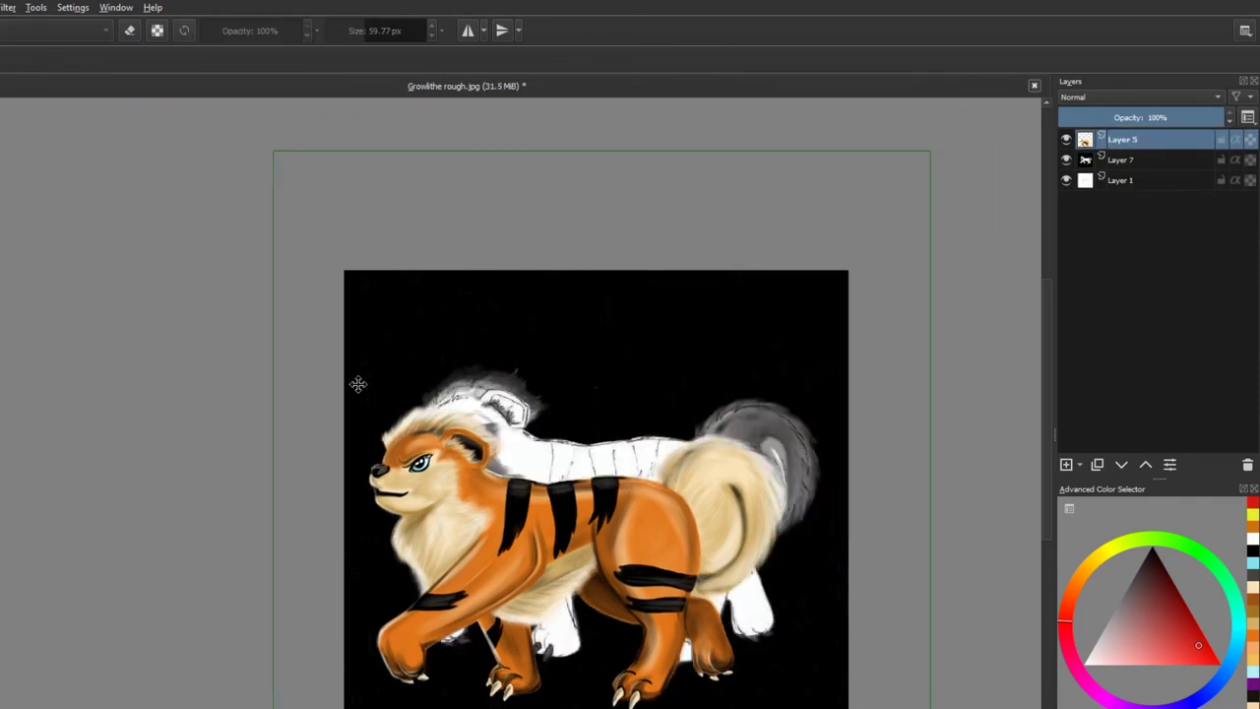
pyautogui.moveTo(357, 380); pyautogui.dragTo(365, 341)
pyautogui.click(1123, 159)
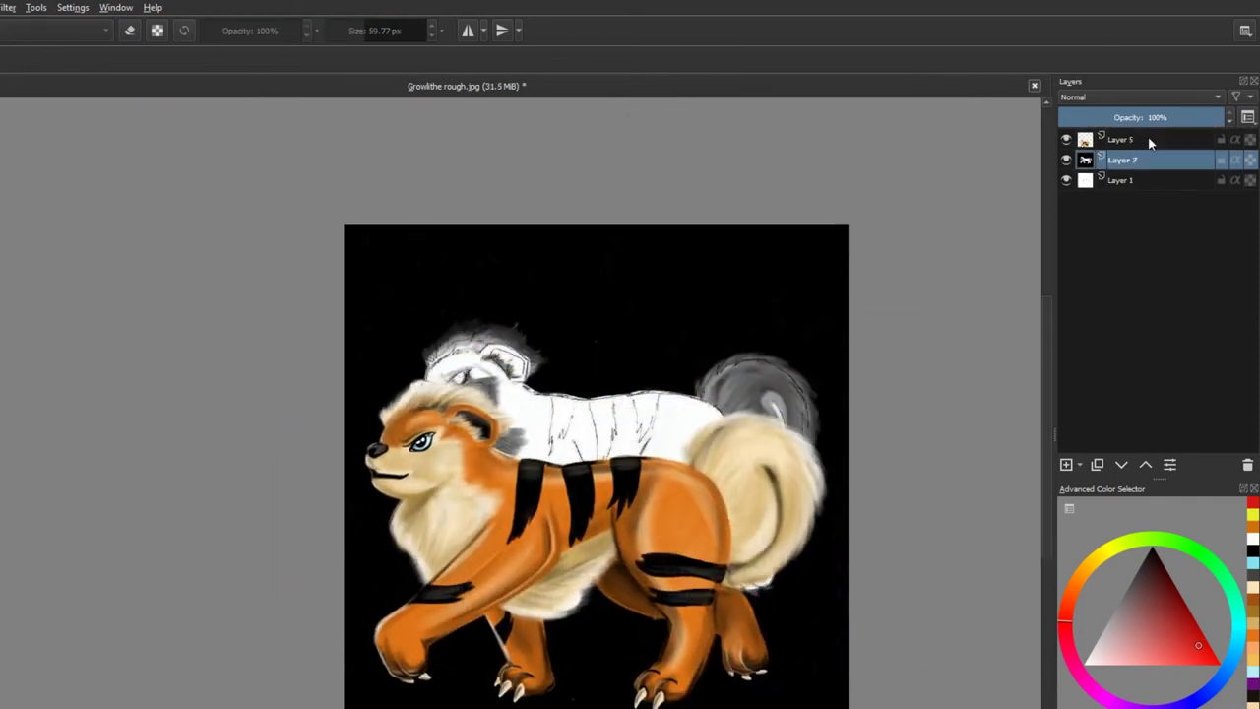
pyautogui.press('Insert')
pyautogui.click(1252, 544)
# - Paint sweeping orange, yellow, red and dark orange flame streaks across the black background
pyautogui.moveTo(676, 247)
pyautogui.mouseDown()
pyautogui.moveTo(624, 365)
pyautogui.moveTo(807, 295)
pyautogui.moveTo(837, 561)
pyautogui.mouseUp()
pyautogui.moveTo(930, 444)
pyautogui.mouseDown()
pyautogui.moveTo(788, 296)
pyautogui.moveTo(610, 295)
pyautogui.moveTo(534, 329)
pyautogui.moveTo(450, 292)
pyautogui.moveTo(777, 360)
pyautogui.moveTo(776, 183)
pyautogui.moveTo(807, 610)
pyautogui.moveTo(485, 382)
pyautogui.moveTo(591, 295)
pyautogui.mouseUp()
pyautogui.press(']')
pyautogui.moveTo(669, 384); pyautogui.dragTo(777, 236)
pyautogui.click(1252, 538)
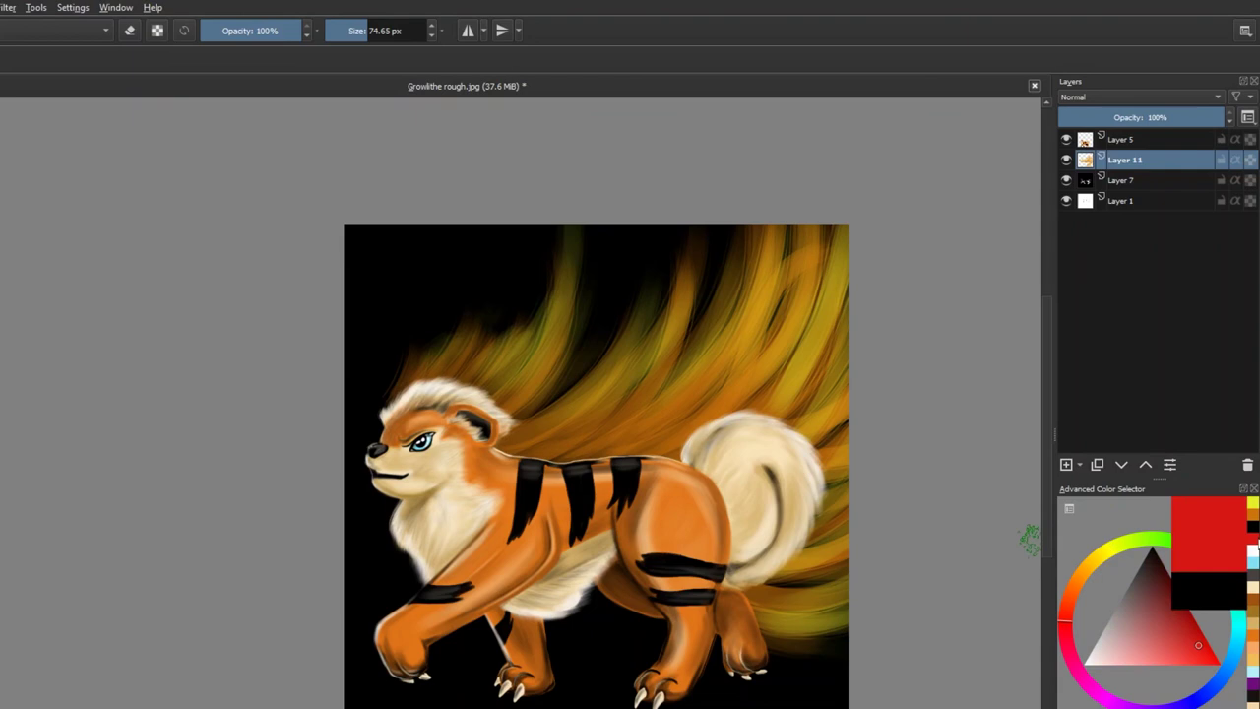
pyautogui.moveTo(748, 335)
pyautogui.mouseDown()
pyautogui.moveTo(734, 416)
pyautogui.moveTo(788, 583)
pyautogui.moveTo(784, 444)
pyautogui.mouseUp()
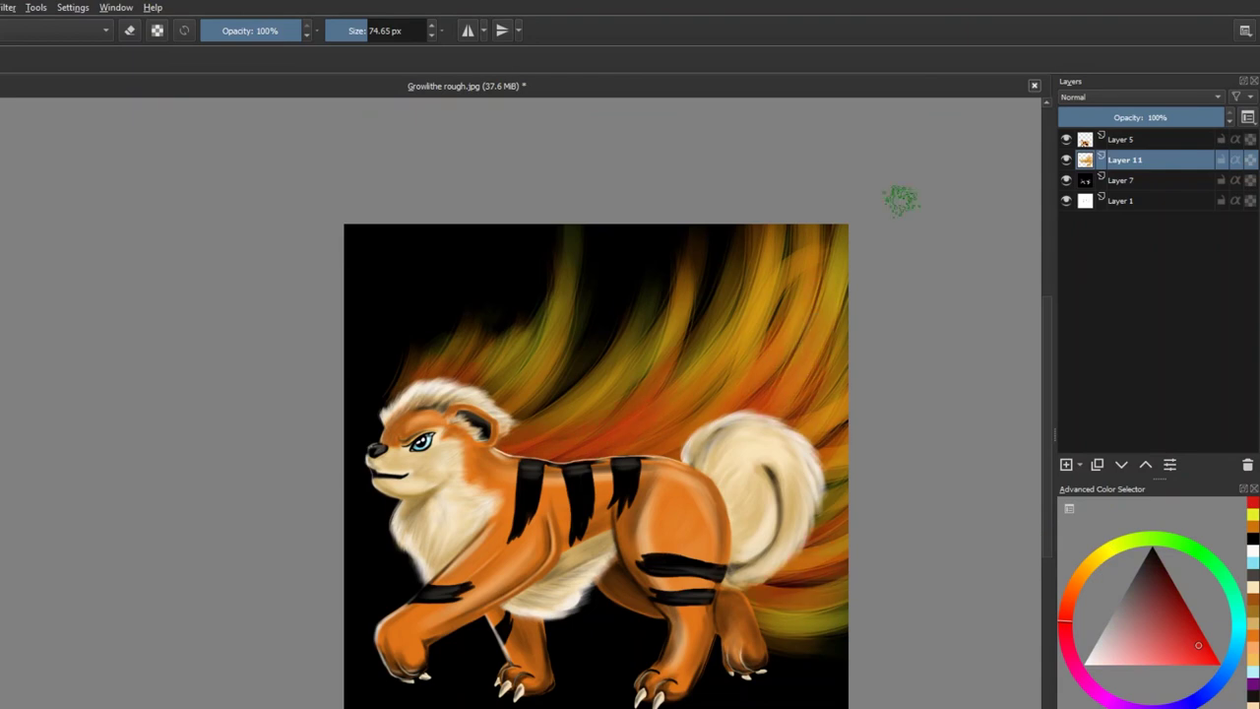
pyautogui.keyDown('ctrl'); pyautogui.click(777, 236); pyautogui.keyUp('ctrl')
pyautogui.click(356, 30)
pyautogui.keyDown('ctrl'); pyautogui.click(836, 325); pyautogui.keyUp('ctrl')
pyautogui.moveTo(827, 315)
pyautogui.mouseDown()
pyautogui.moveTo(598, 206)
pyautogui.moveTo(463, 251)
pyautogui.moveTo(457, 339)
pyautogui.moveTo(566, 261)
pyautogui.mouseUp()
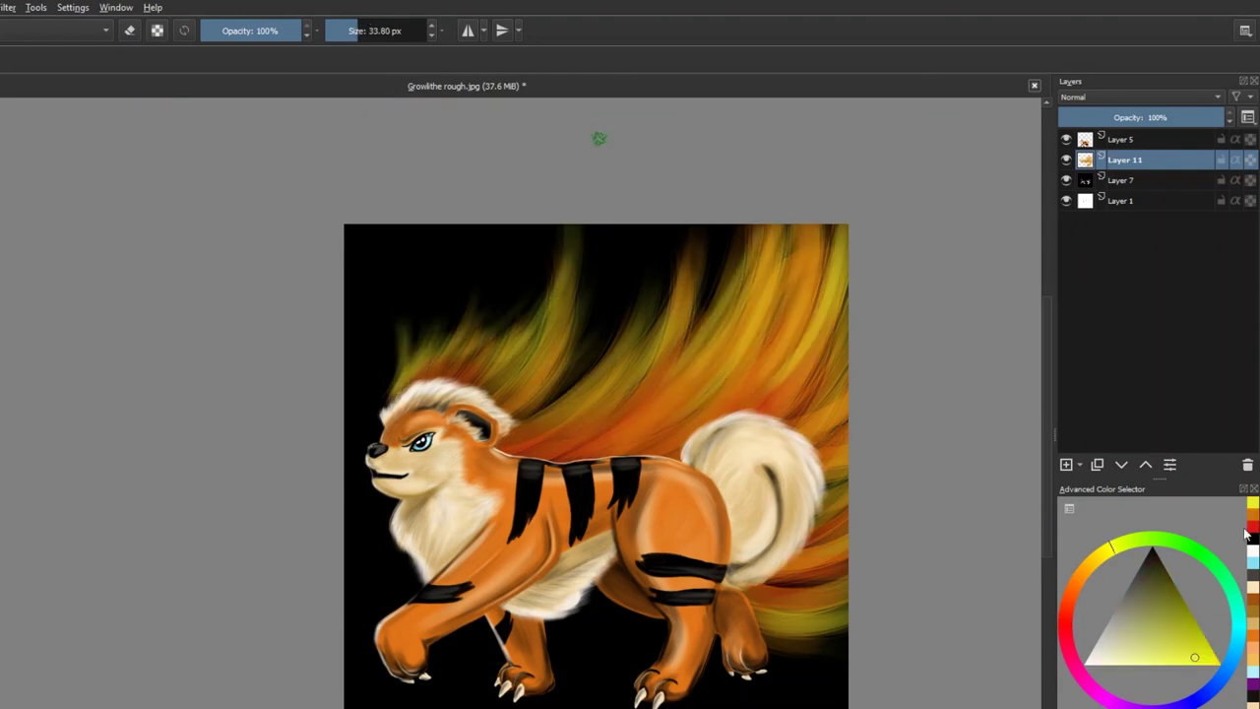
pyautogui.keyDown('ctrl'); pyautogui.click(551, 404); pyautogui.keyUp('ctrl')
pyautogui.moveTo(434, 372); pyautogui.dragTo(527, 301)
pyautogui.moveTo(522, 394); pyautogui.dragTo(612, 404)
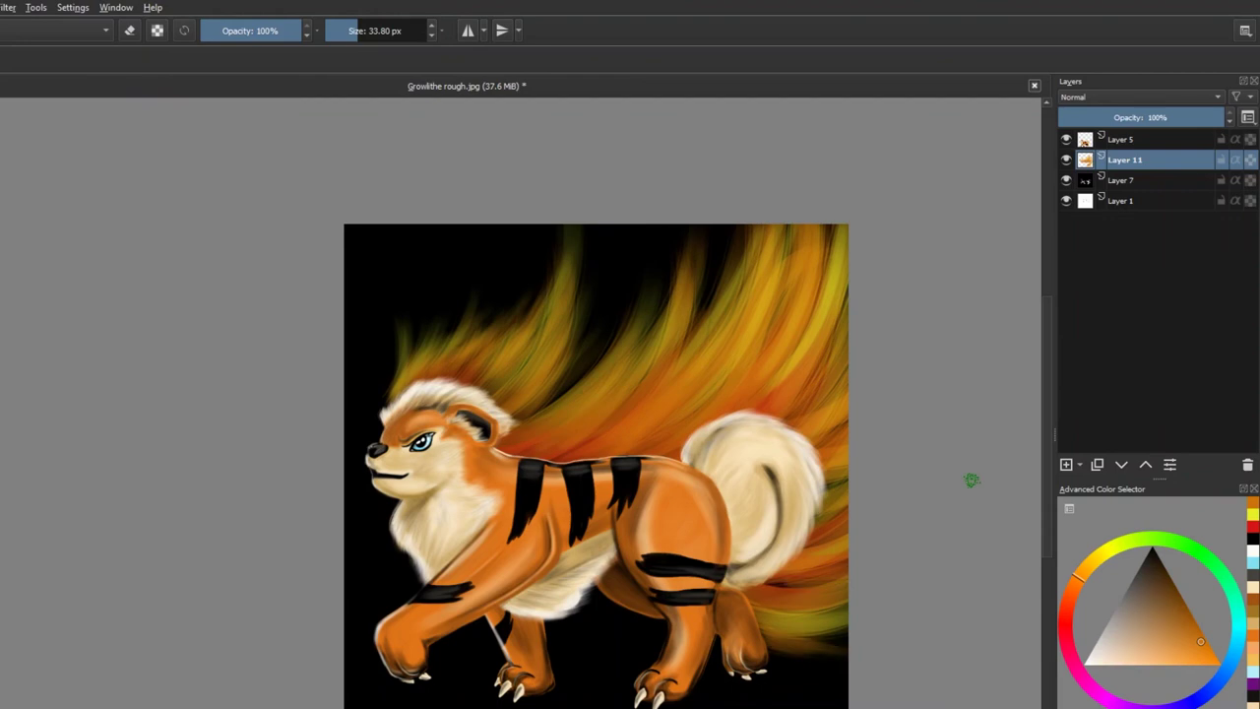
# - Spray orange and yellow embers over the flames with the bubble ember brush
pyautogui.press('F6')
pyautogui.click(197, 246)
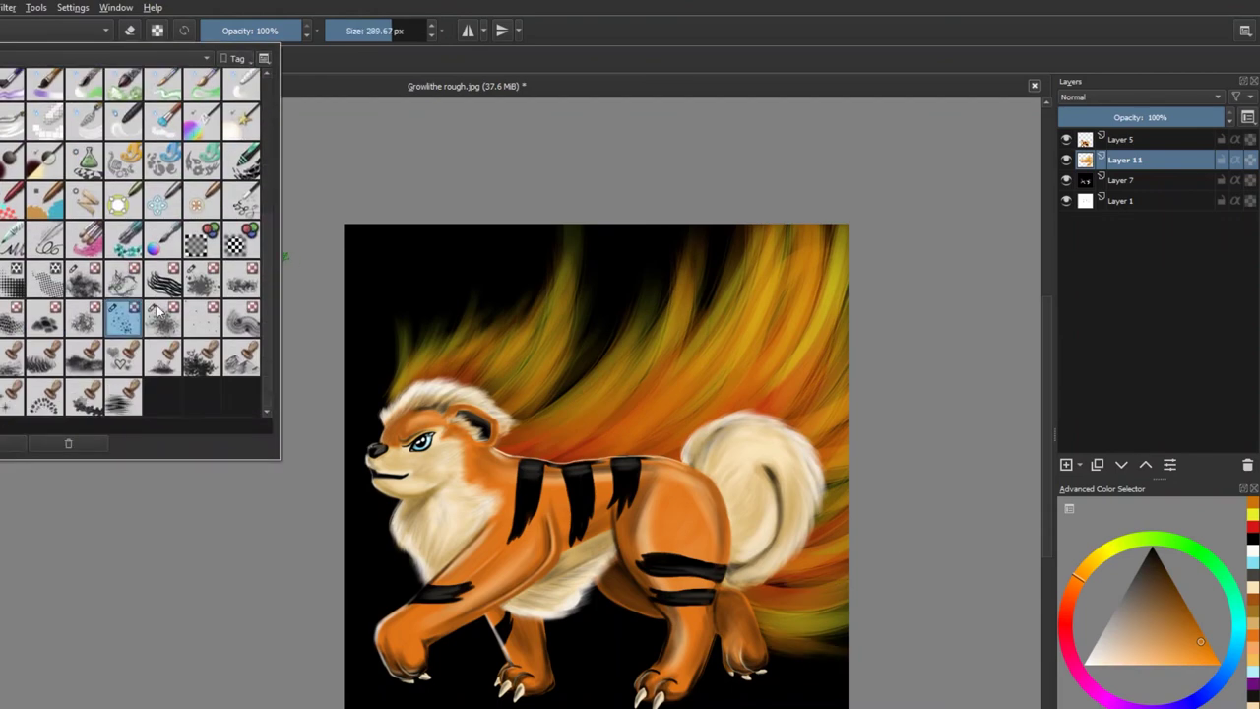
pyautogui.keyDown('ctrl'); pyautogui.click(552, 295); pyautogui.keyUp('ctrl')
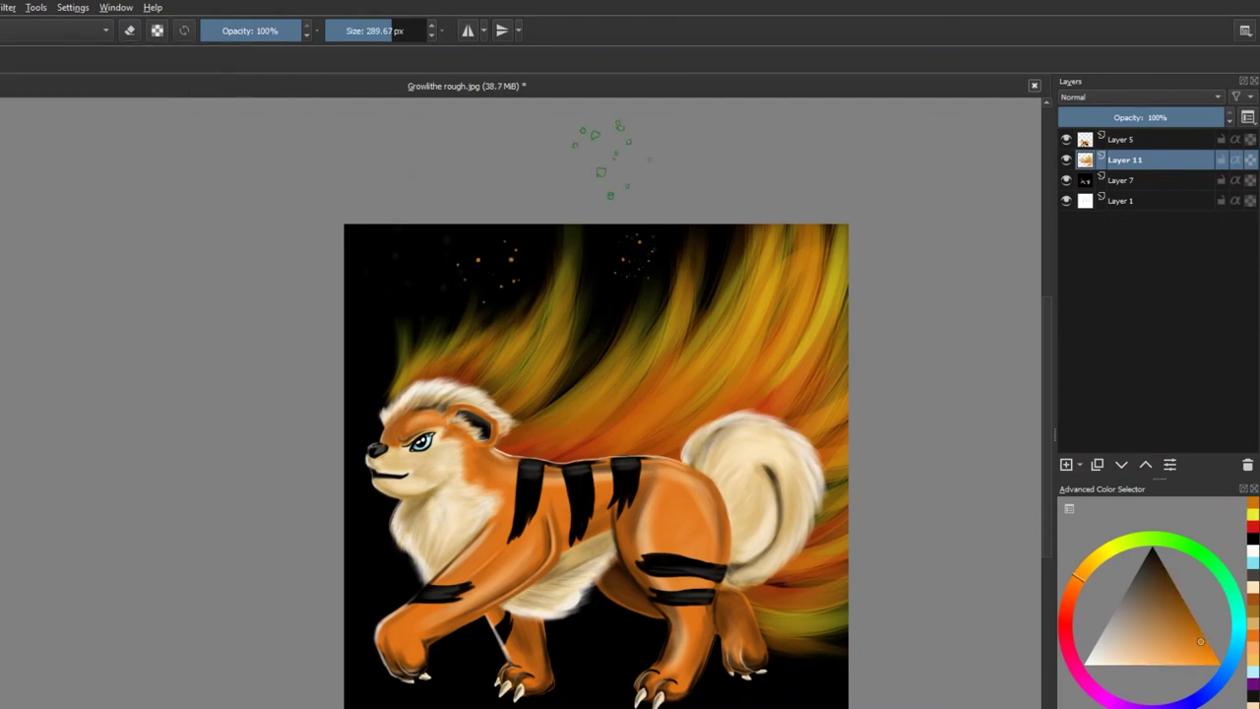
pyautogui.moveTo(394, 295)
pyautogui.mouseDown()
pyautogui.moveTo(512, 286)
pyautogui.moveTo(704, 221)
pyautogui.mouseUp()
pyautogui.keyDown('ctrl'); pyautogui.click(793, 566); pyautogui.keyUp('ctrl')
pyautogui.moveTo(822, 433); pyautogui.dragTo(788, 546)
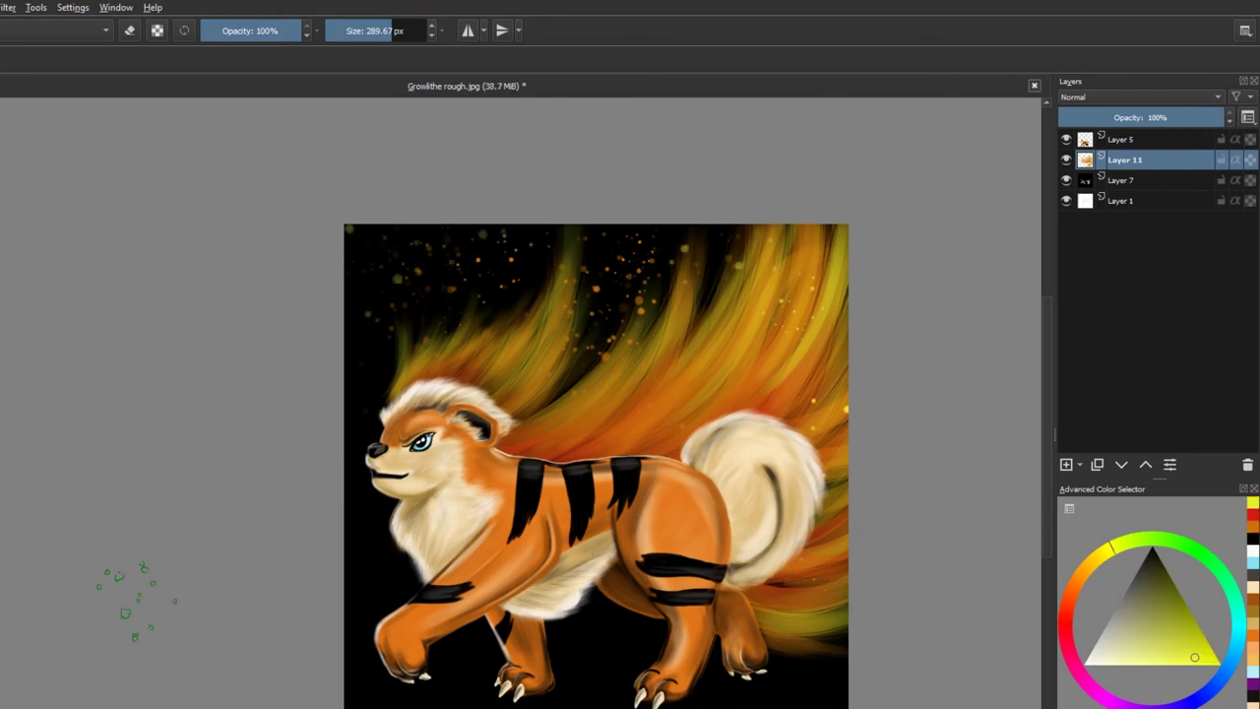
# - On a new Layer 12, paint a pale red flame mark on the hip with a small brush
pyautogui.keyDown('ctrl'); pyautogui.click(813, 458); pyautogui.keyUp('ctrl')
pyautogui.click(64, 28)
pyautogui.scroll(1, 265, 228)
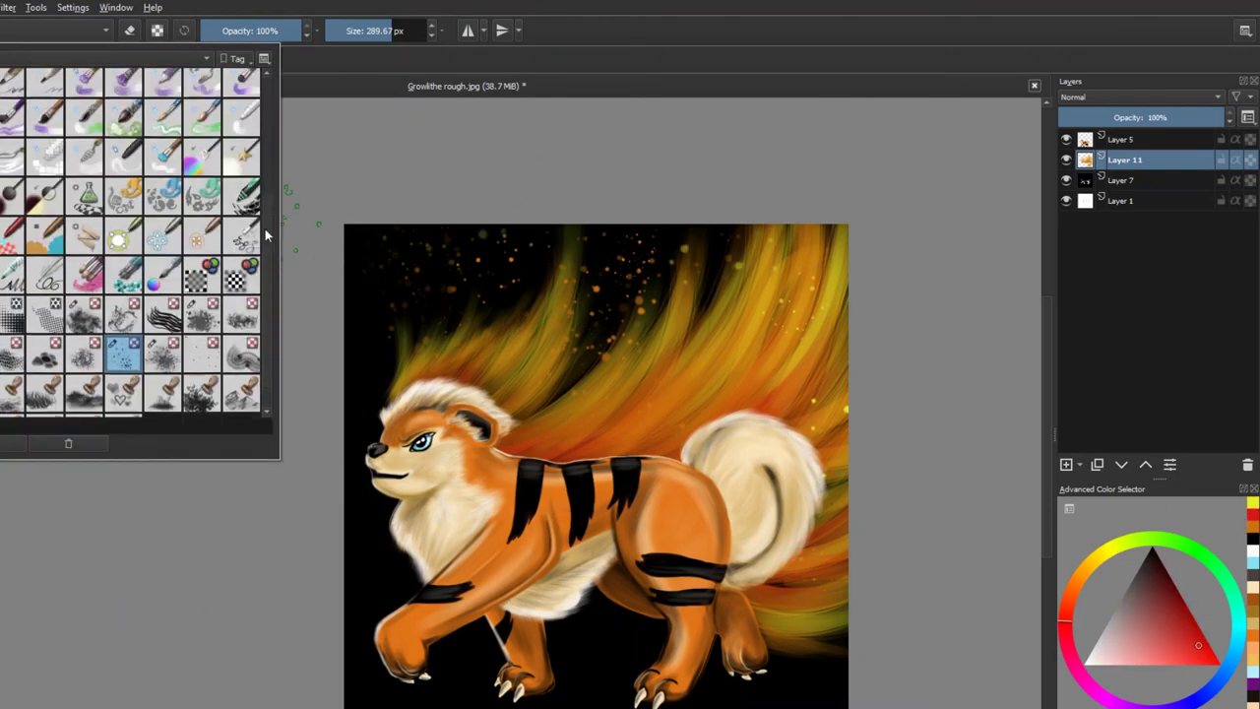
pyautogui.click(241, 231)
pyautogui.press('Insert')
pyautogui.scroll(4, 694, 439)
pyautogui.moveTo(705, 614)
pyautogui.mouseDown()
pyautogui.moveTo(669, 591)
pyautogui.moveTo(694, 551)
pyautogui.moveTo(709, 630)
pyautogui.moveTo(684, 596)
pyautogui.moveTo(694, 566)
pyautogui.moveTo(680, 551)
pyautogui.moveTo(711, 560)
pyautogui.moveTo(729, 610)
pyautogui.moveTo(689, 537)
pyautogui.moveTo(689, 571)
pyautogui.mouseUp()
# - Build up the hip flame in red, orange and yellow with a smaller brush
pyautogui.keyDown('ctrl'); pyautogui.click(695, 612); pyautogui.keyUp('ctrl')
pyautogui.keyDown('ctrl'); pyautogui.click(689, 571); pyautogui.keyUp('ctrl')
pyautogui.keyDown('ctrl'); pyautogui.click(689, 634); pyautogui.keyUp('ctrl')
pyautogui.moveTo(690, 634)
pyautogui.mouseDown()
pyautogui.moveTo(657, 577)
pyautogui.moveTo(752, 431)
pyautogui.moveTo(663, 595)
pyautogui.moveTo(682, 581)
pyautogui.moveTo(731, 596)
pyautogui.moveTo(768, 531)
pyautogui.moveTo(720, 529)
pyautogui.moveTo(714, 611)
pyautogui.mouseUp()
pyautogui.keyDown('ctrl'); pyautogui.click(658, 579); pyautogui.keyUp('ctrl')
pyautogui.keyDown('ctrl'); pyautogui.click(724, 601); pyautogui.keyUp('ctrl')
pyautogui.press('[')
pyautogui.press('[')
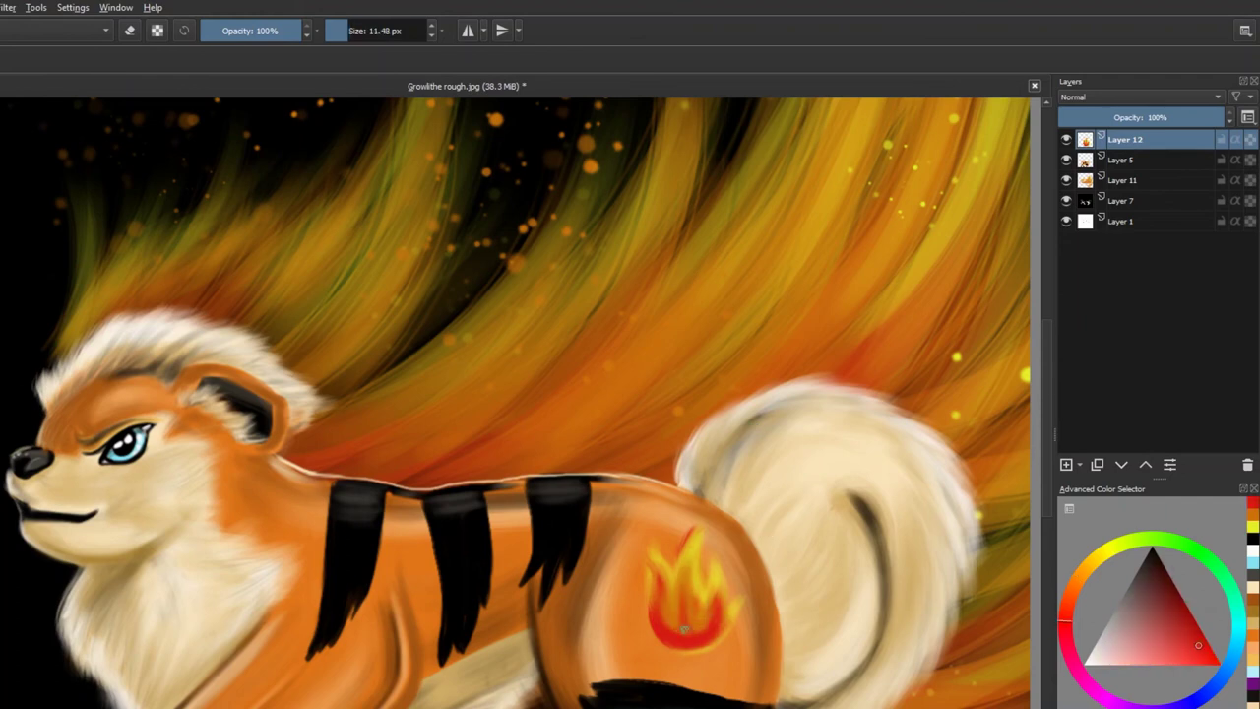
pyautogui.click(1250, 528)
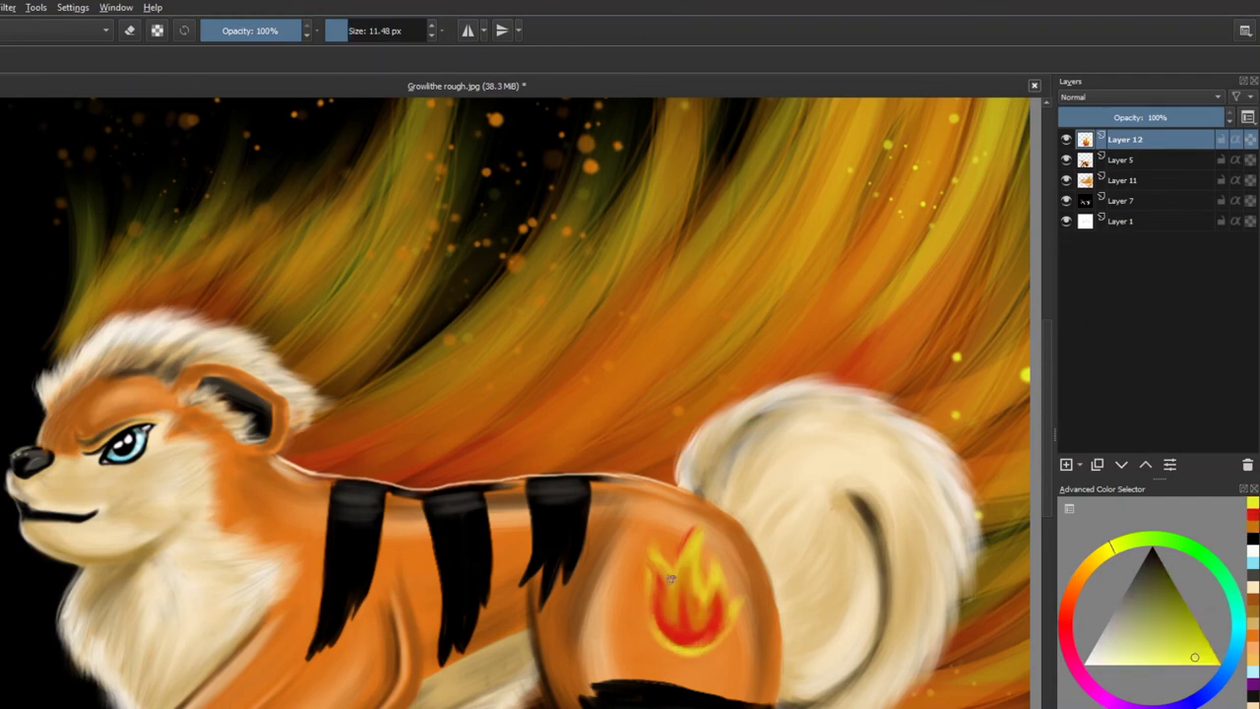
pyautogui.moveTo(669, 579); pyautogui.dragTo(657, 537)
pyautogui.keyDown('ctrl'); pyautogui.click(695, 618); pyautogui.keyUp('ctrl')
pyautogui.keyDown('ctrl'); pyautogui.click(665, 585); pyautogui.keyUp('ctrl')
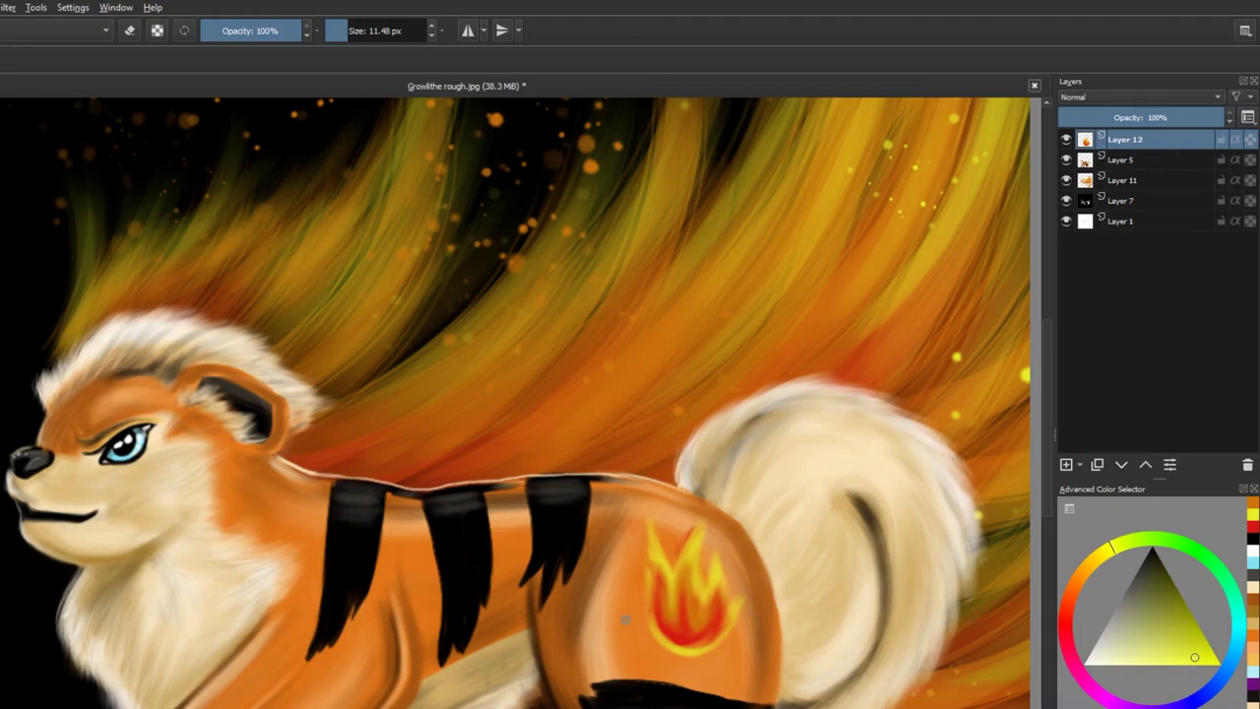
# - Dab three yellow spots beside the flame, erase stray dabs, and dot red over one
pyautogui.click(627, 621)
pyautogui.click(609, 638)
pyautogui.click(617, 661)
pyautogui.click(719, 529)
pyautogui.click(723, 549)
pyautogui.click(610, 638)
pyautogui.click(627, 621)
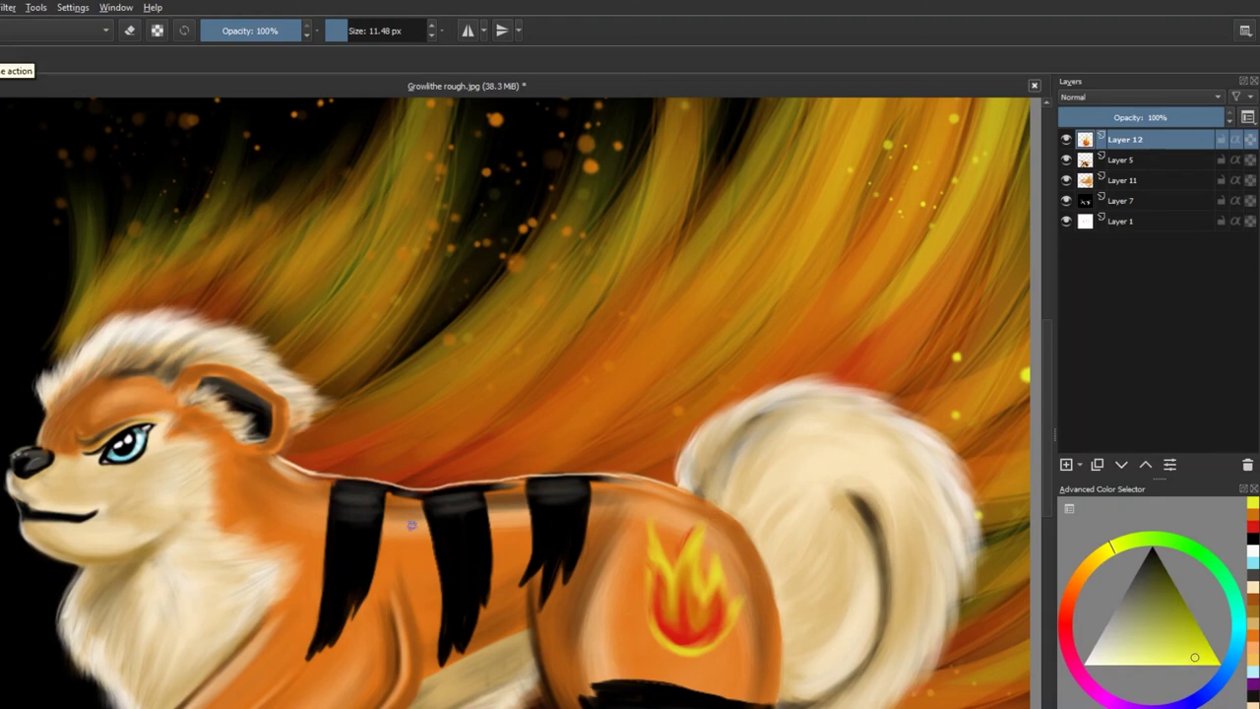
pyautogui.keyDown('ctrl'); pyautogui.click(689, 618); pyautogui.keyUp('ctrl')
pyautogui.click(624, 624)
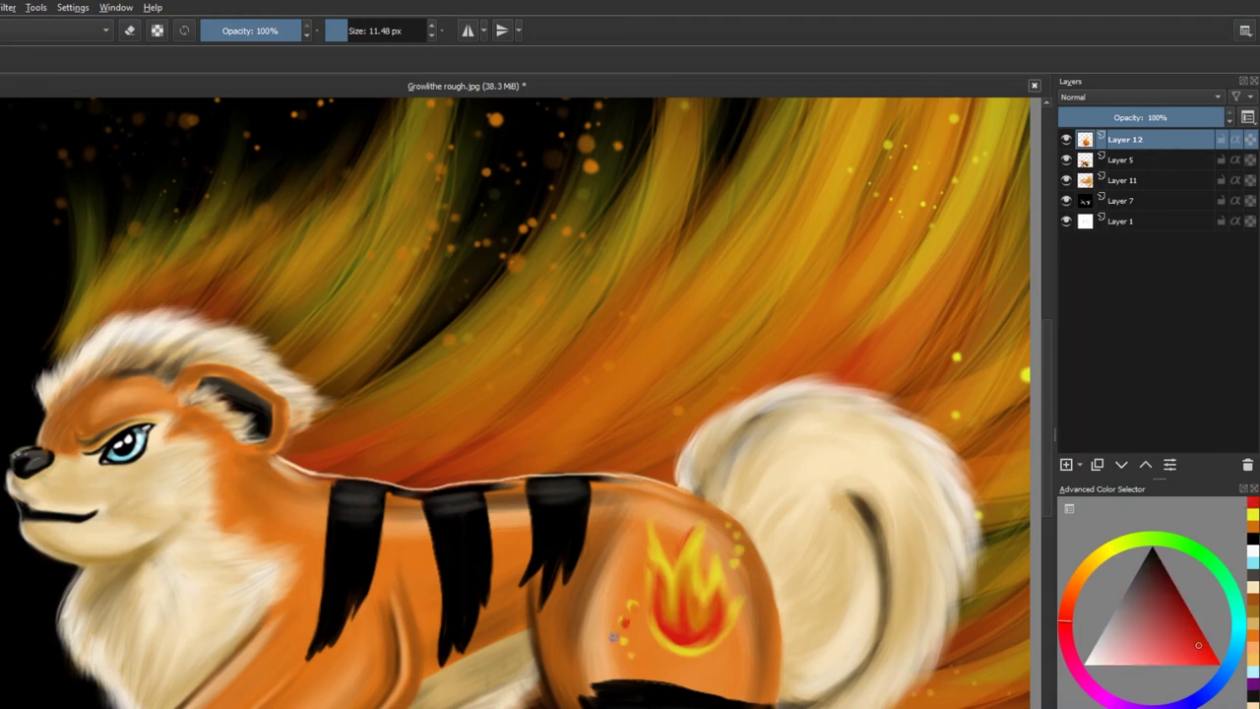
pyautogui.moveTo(701, 600)
pyautogui.mouseDown()
pyautogui.moveTo(679, 590)
pyautogui.moveTo(713, 613)
pyautogui.moveTo(696, 626)
pyautogui.mouseUp()
pyautogui.keyDown('ctrl'); pyautogui.click(683, 626); pyautogui.keyUp('ctrl')
# - Select and transform away the flame mark, then dab yellow spots with a red dot on the hip
pyautogui.press('-')
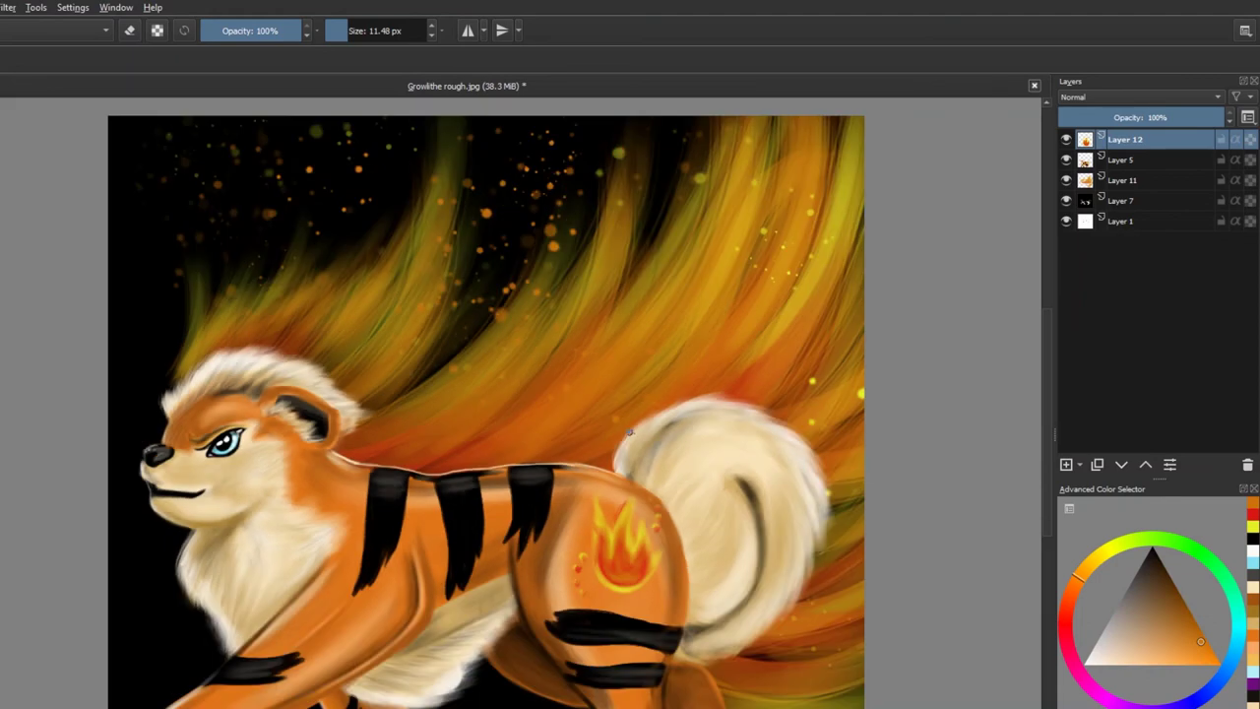
pyautogui.hotkey('ctrl', 't')
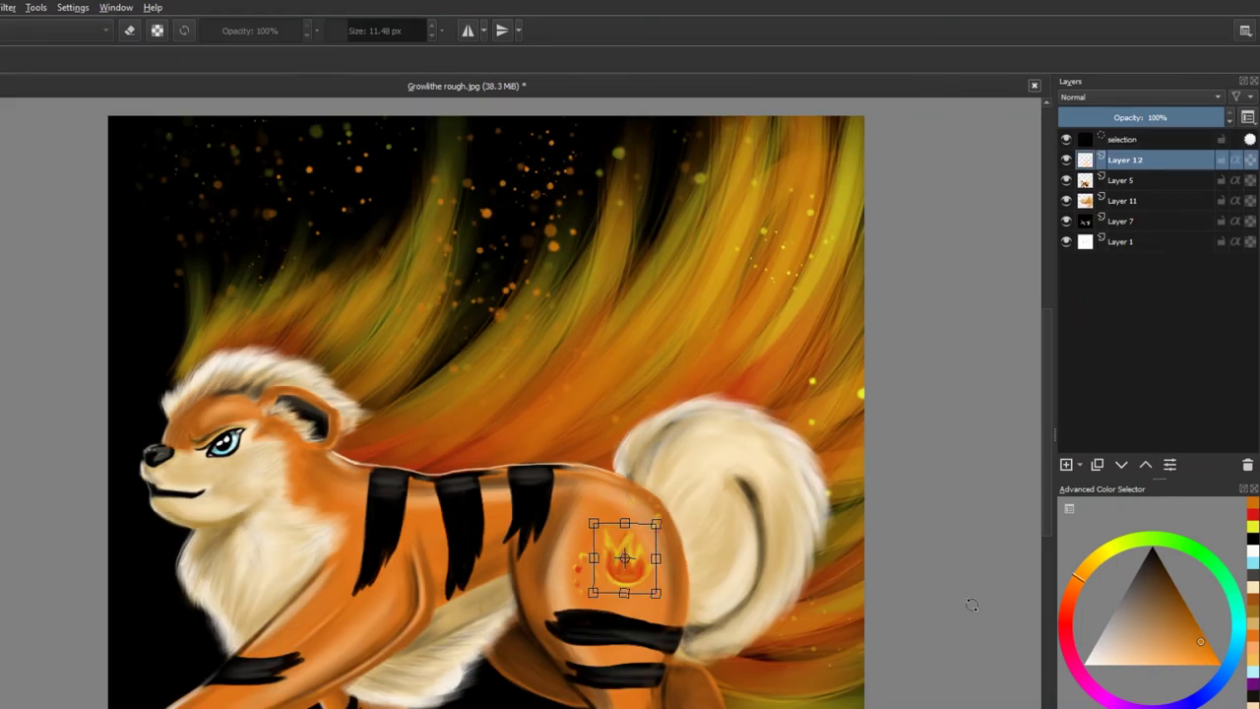
pyautogui.press('b')
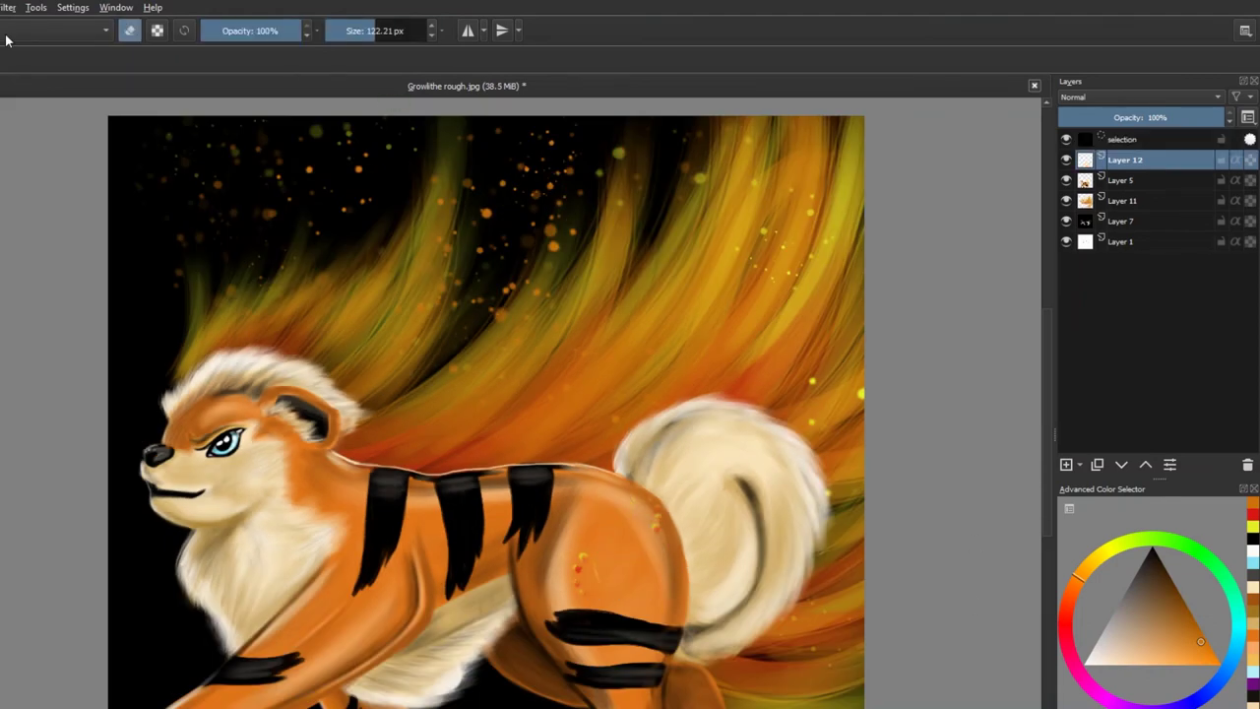
pyautogui.hotkey('ctrl', 'shift', 'a')
pyautogui.press('e')
pyautogui.click(652, 557)
pyautogui.click(659, 592)
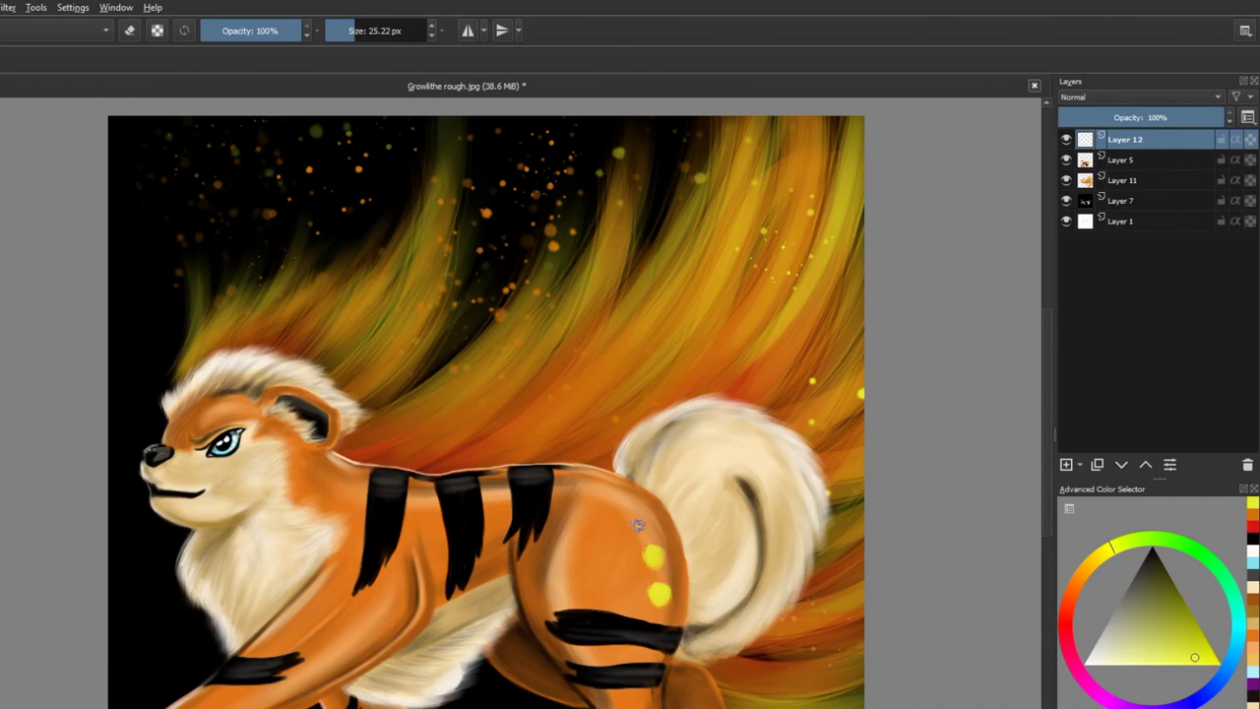
pyautogui.click(657, 594)
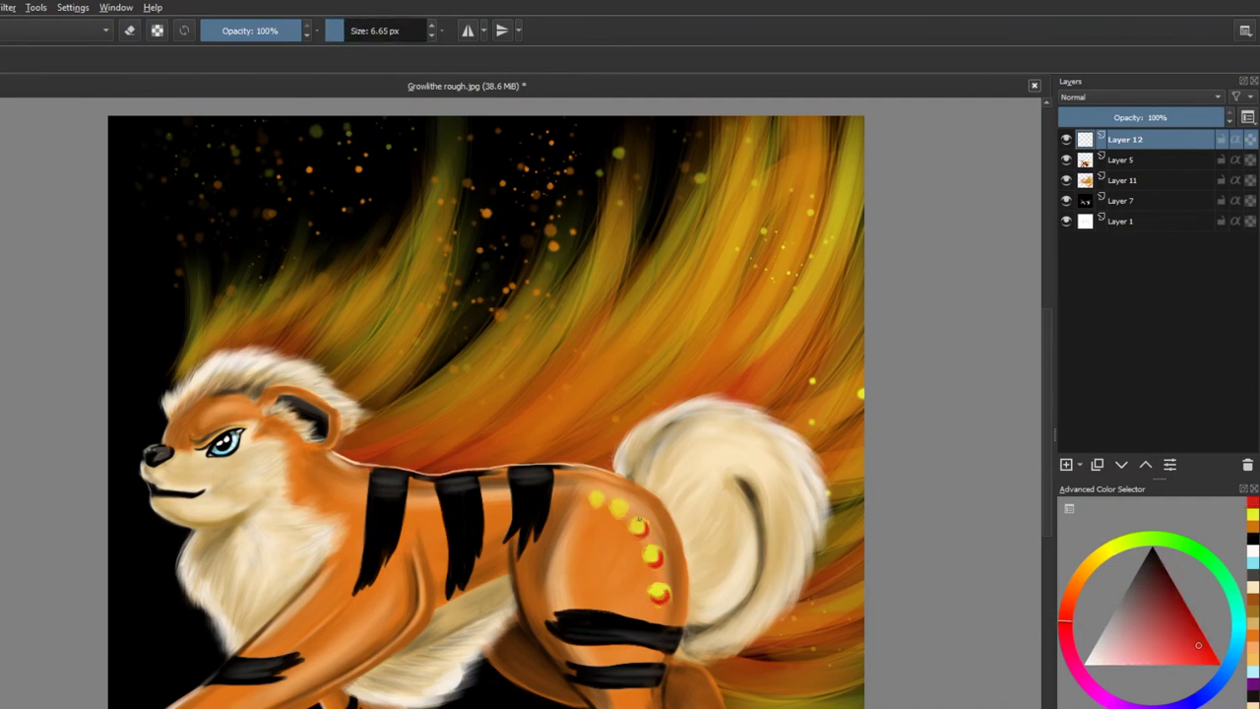